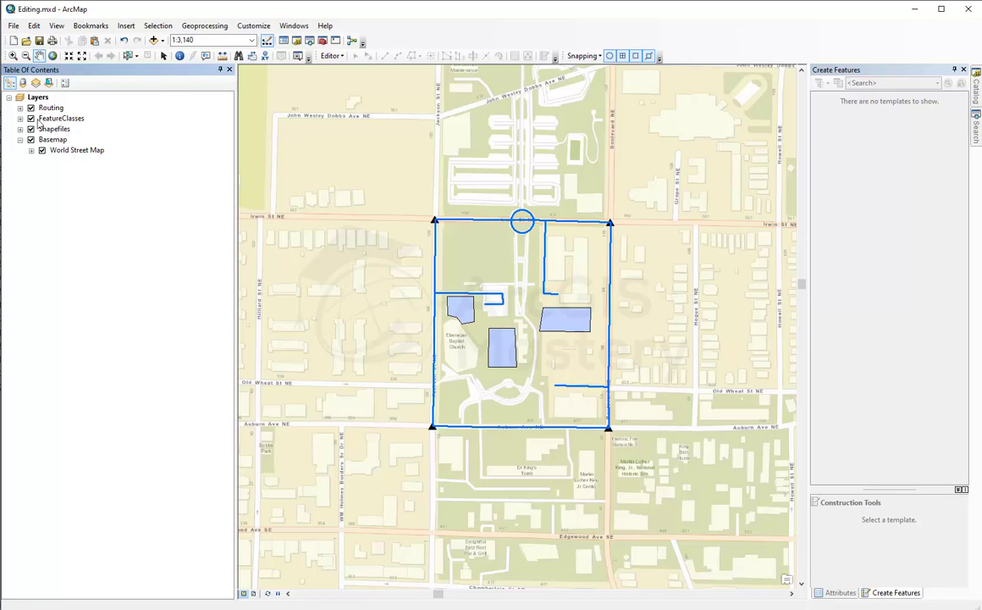
Expand the Routing group, try it inside and just above the Basemap group, and return it to the top of the layer order.
{"action": "left_click", "coordinate": [19, 108]}
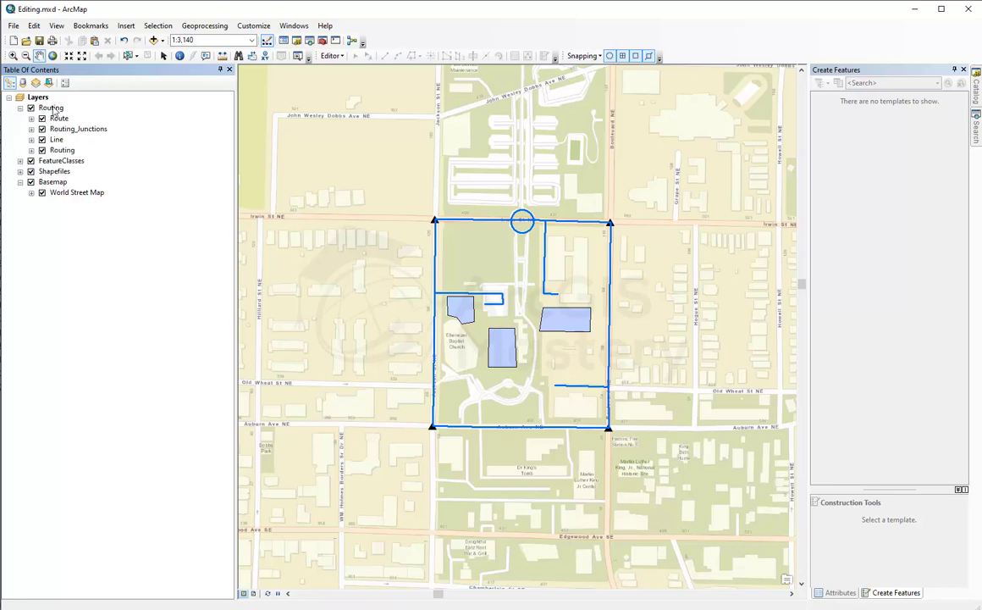
{"action": "left_click", "coordinate": [49, 108]}
{"action": "left_click_drag", "start_coordinate": [56, 149], "coordinate": [66, 217]}
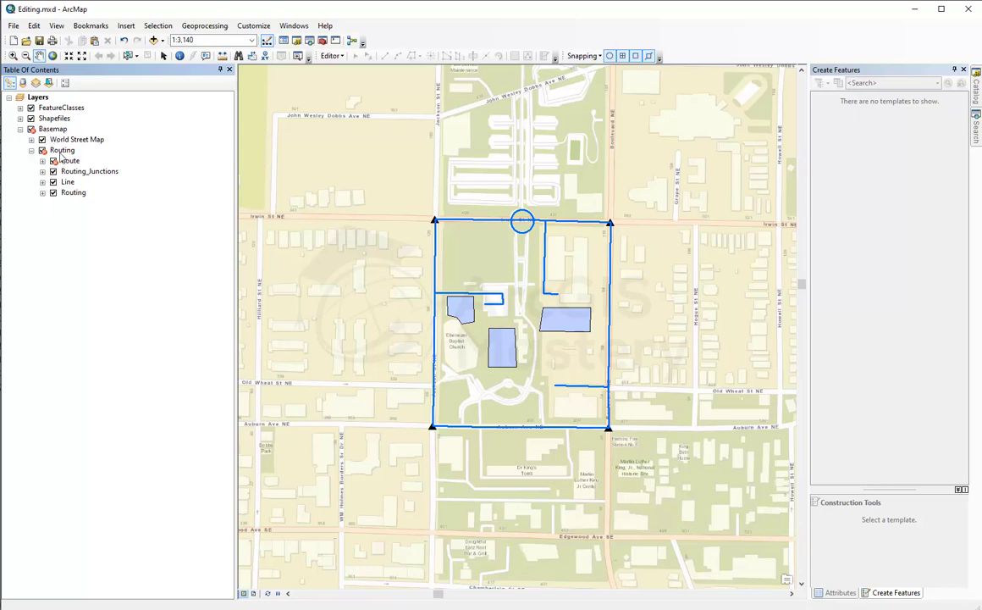
{"action": "left_click_drag", "start_coordinate": [61, 155], "coordinate": [60, 132]}
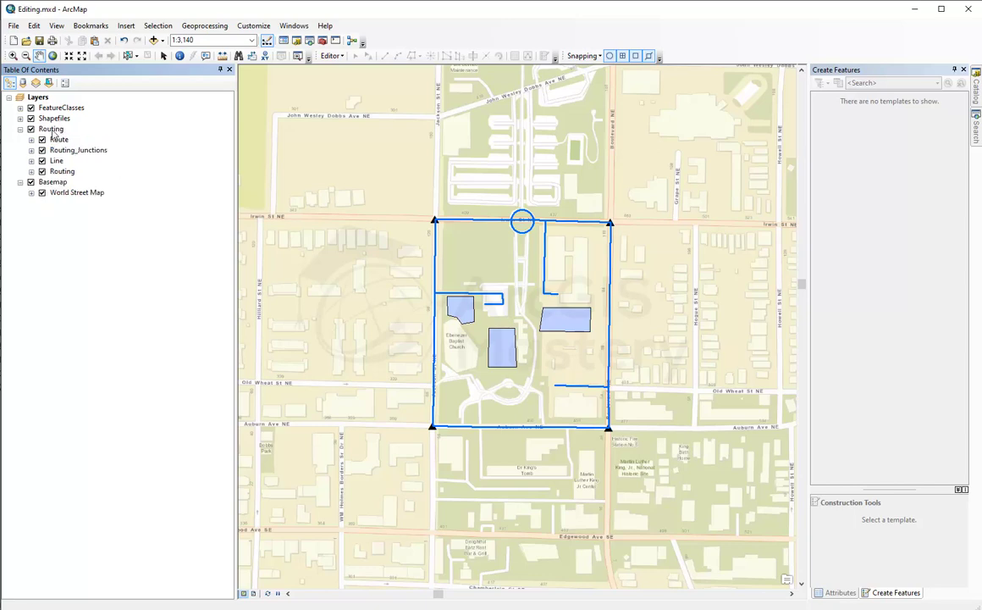
{"action": "left_click_drag", "start_coordinate": [53, 133], "coordinate": [55, 197]}
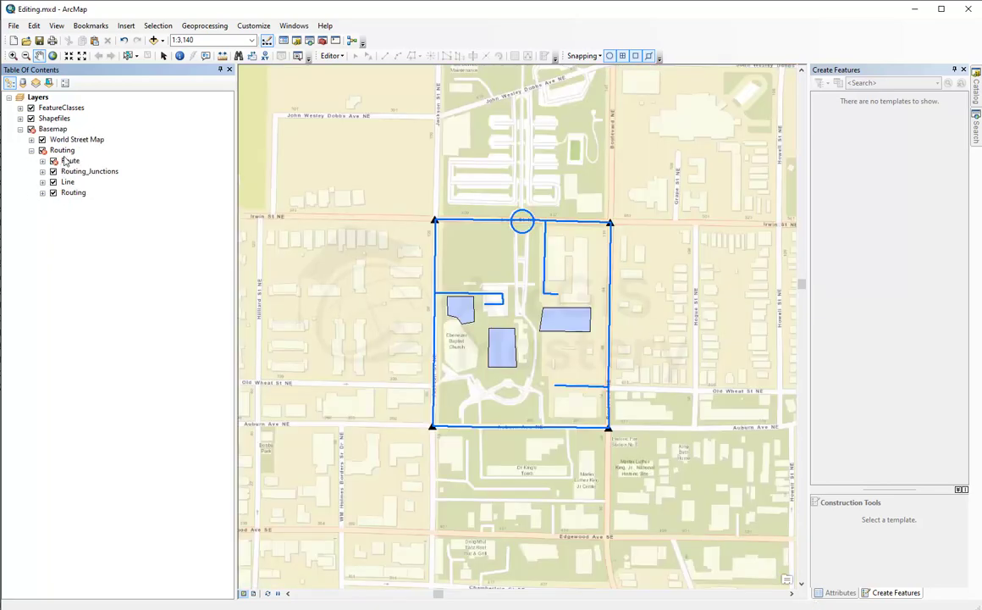
{"action": "left_click_drag", "start_coordinate": [64, 151], "coordinate": [67, 108]}
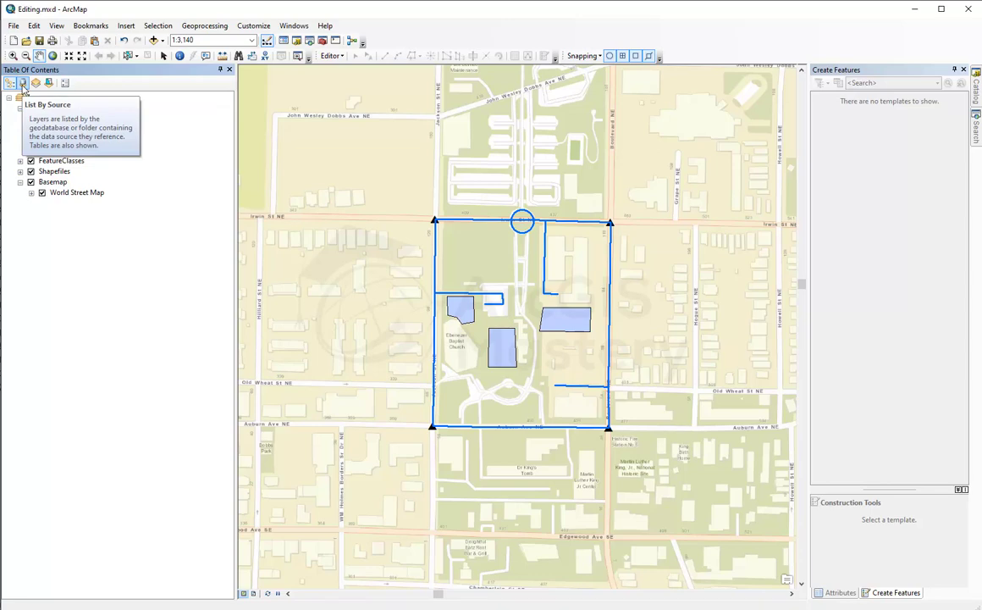
Examine which layers belong to each workspace available for editing, and cancel without starting an edit session.
{"action": "left_click", "coordinate": [336, 57]}
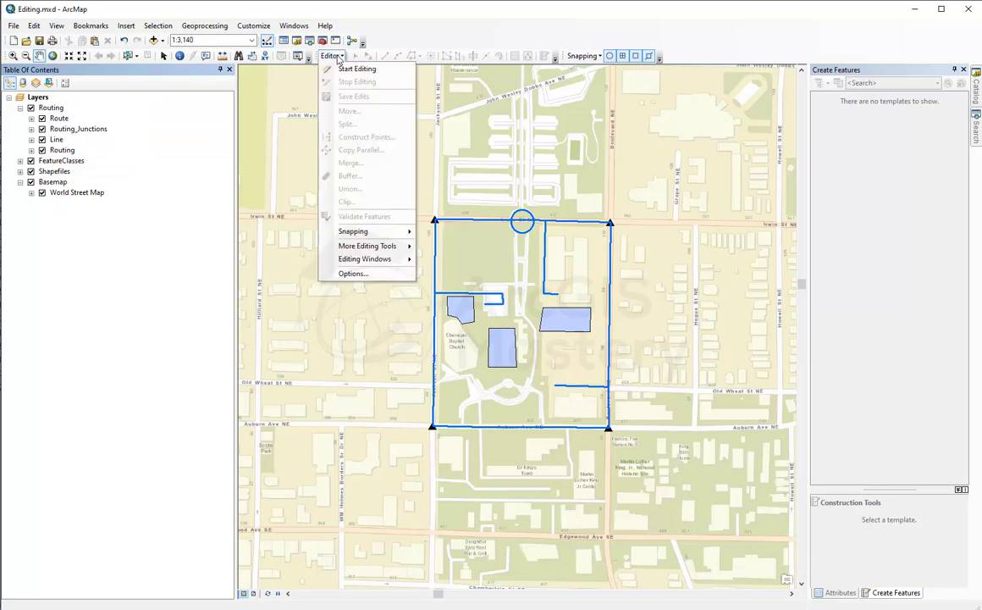
{"action": "left_click", "coordinate": [336, 57]}
{"action": "left_click", "coordinate": [337, 56]}
{"action": "left_click", "coordinate": [356, 69]}
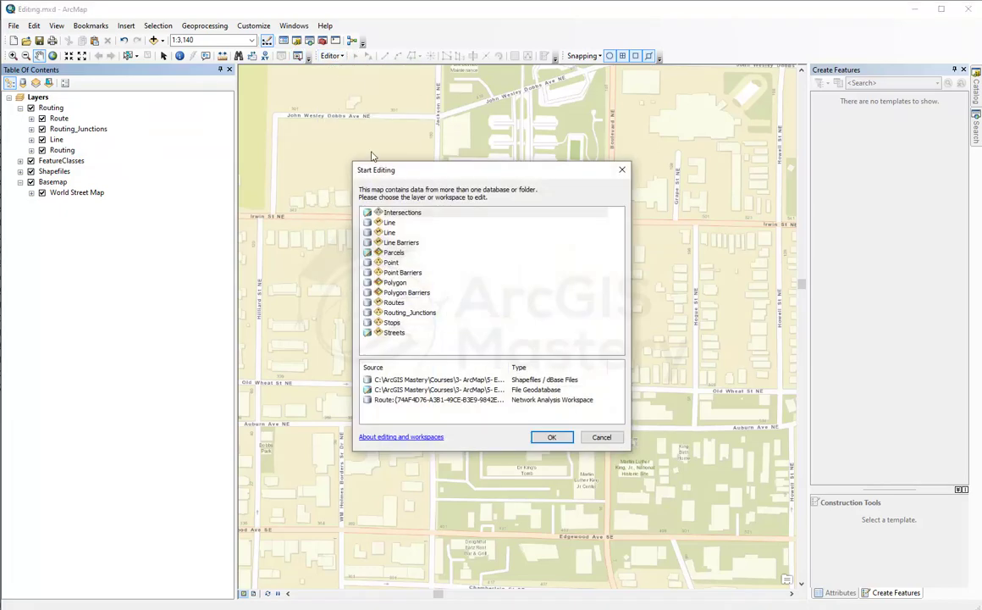
{"action": "left_click", "coordinate": [415, 379]}
{"action": "left_click", "coordinate": [415, 389]}
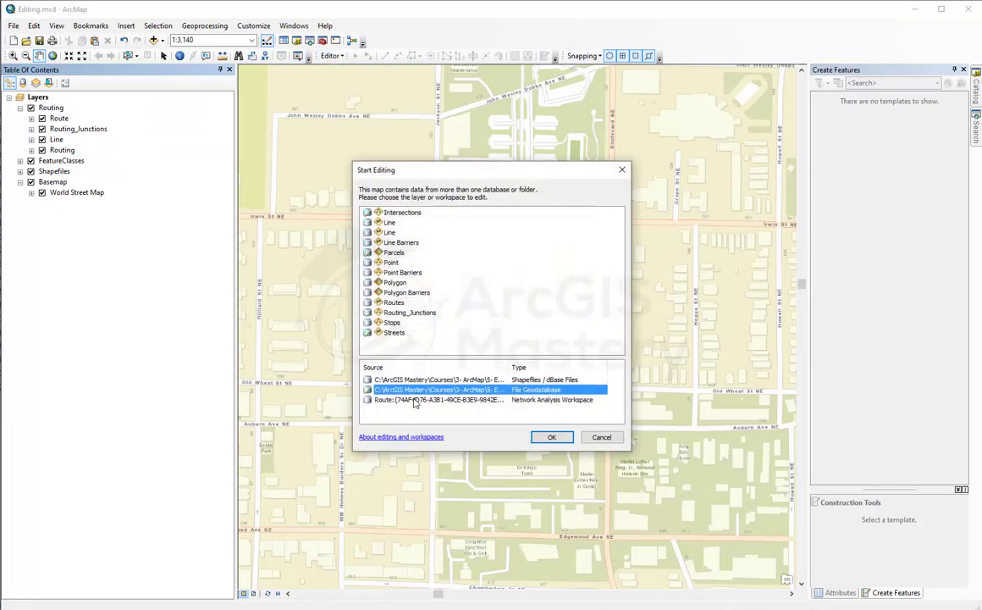
{"action": "left_click", "coordinate": [415, 399]}
{"action": "left_click", "coordinate": [415, 390]}
{"action": "left_click", "coordinate": [417, 380]}
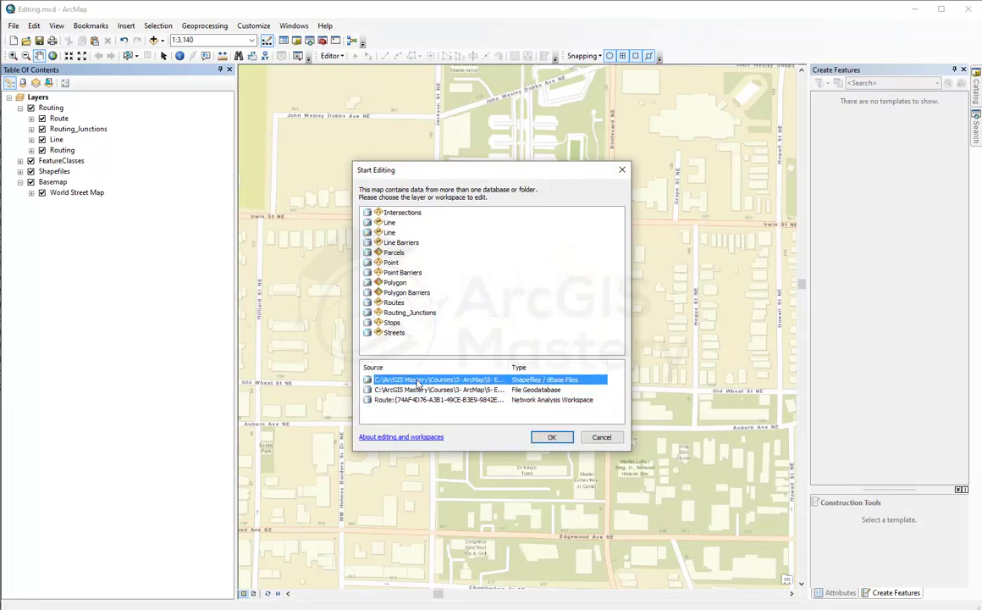
{"action": "left_click", "coordinate": [600, 437]}
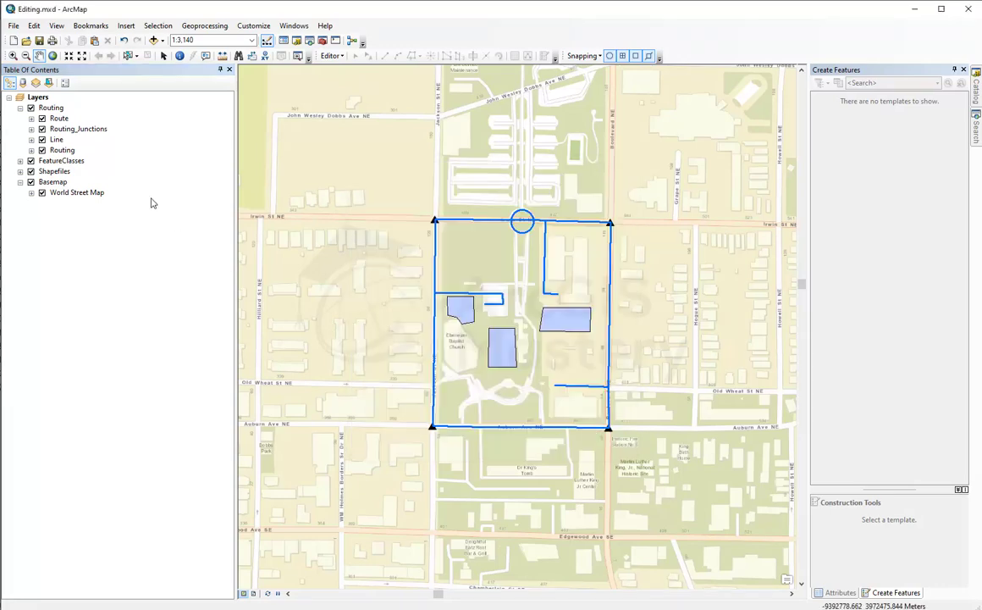
List the layers by source and examine the contents of the Route workspace, the shapefile folder and the file geodatabase.
{"action": "left_click", "coordinate": [23, 84]}
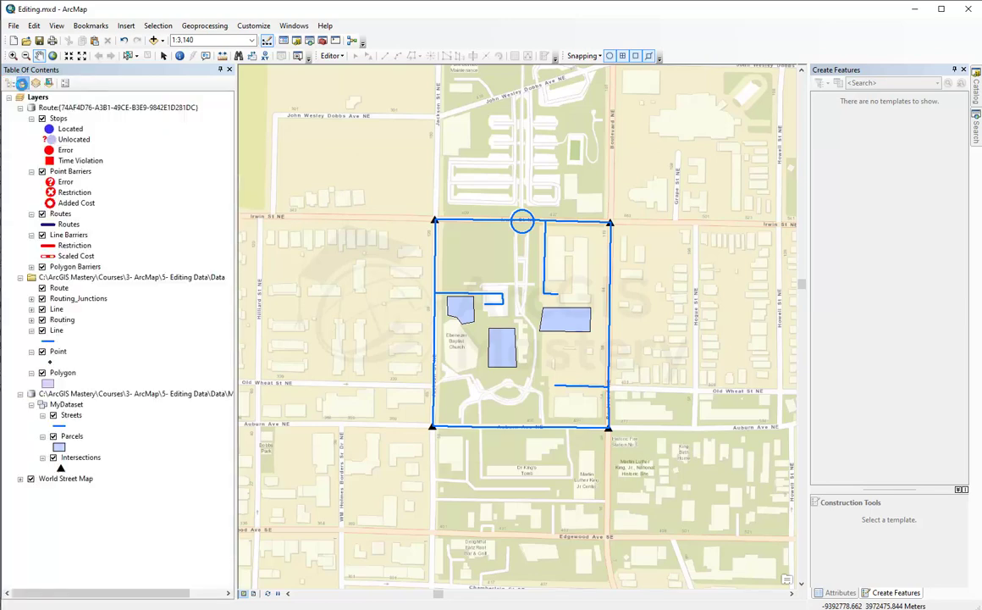
{"action": "left_click", "coordinate": [20, 107]}
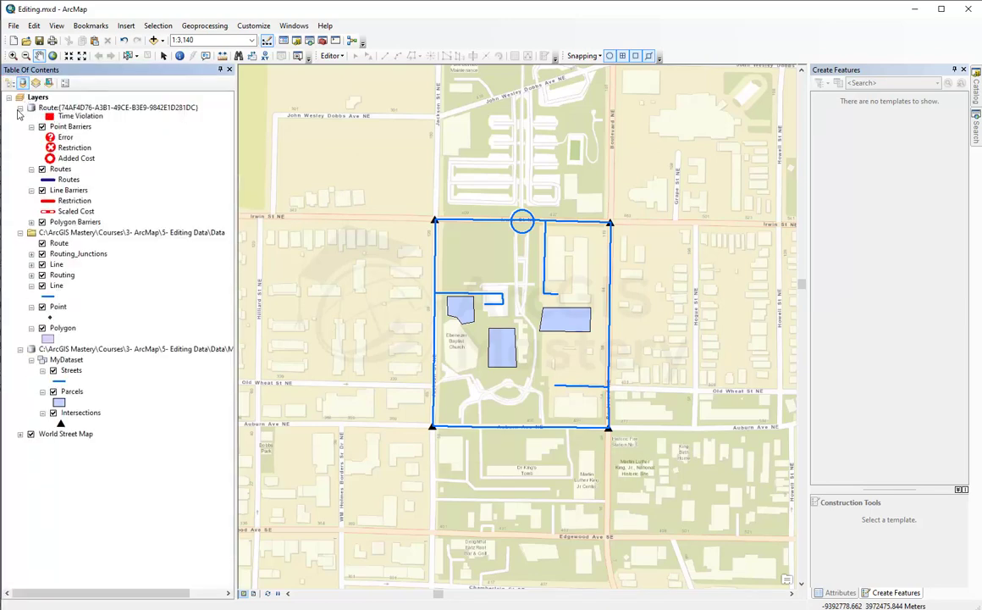
{"action": "left_click", "coordinate": [21, 118]}
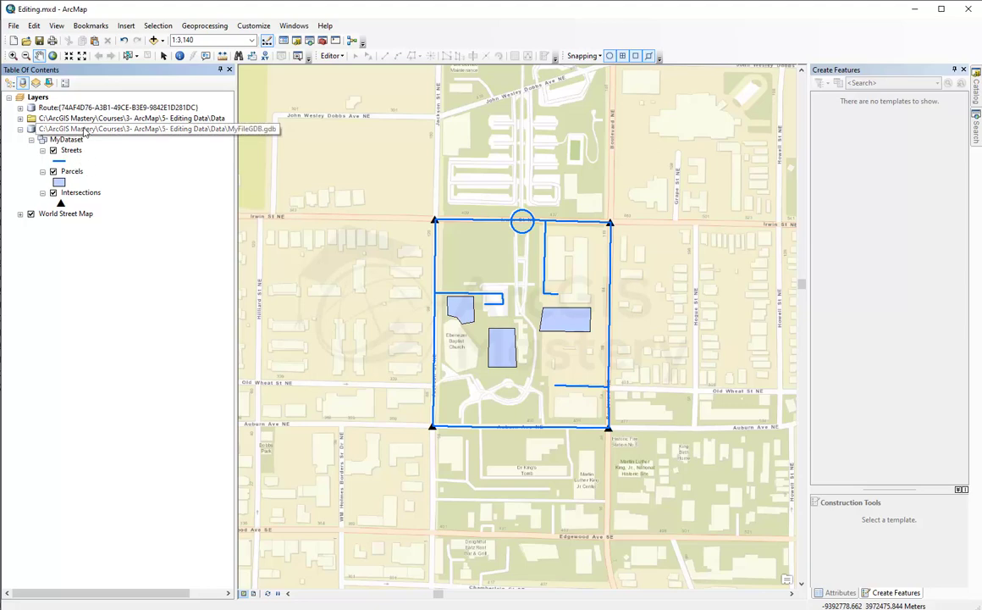
{"action": "left_click", "coordinate": [19, 119]}
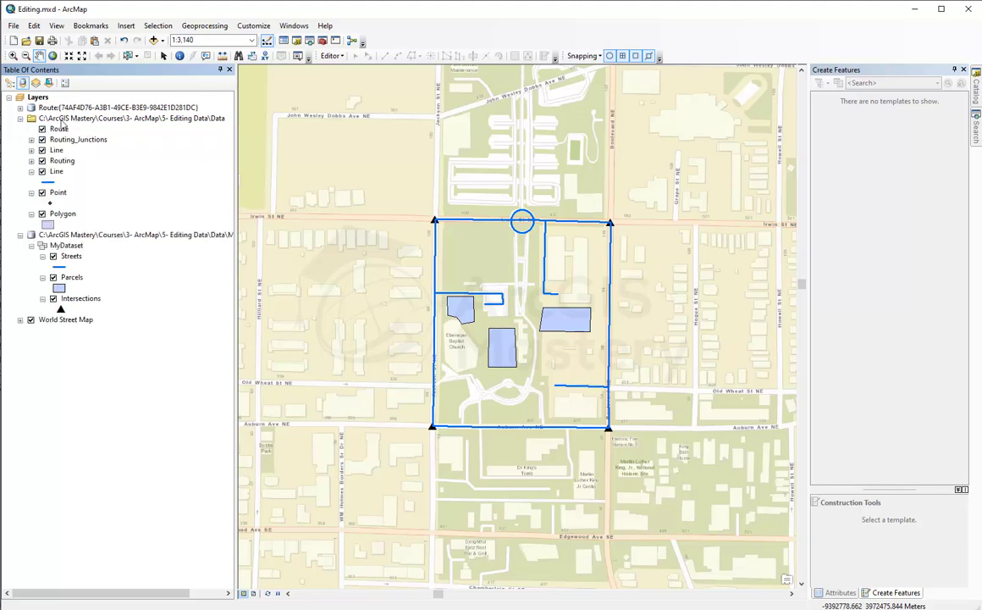
{"action": "left_click", "coordinate": [19, 119]}
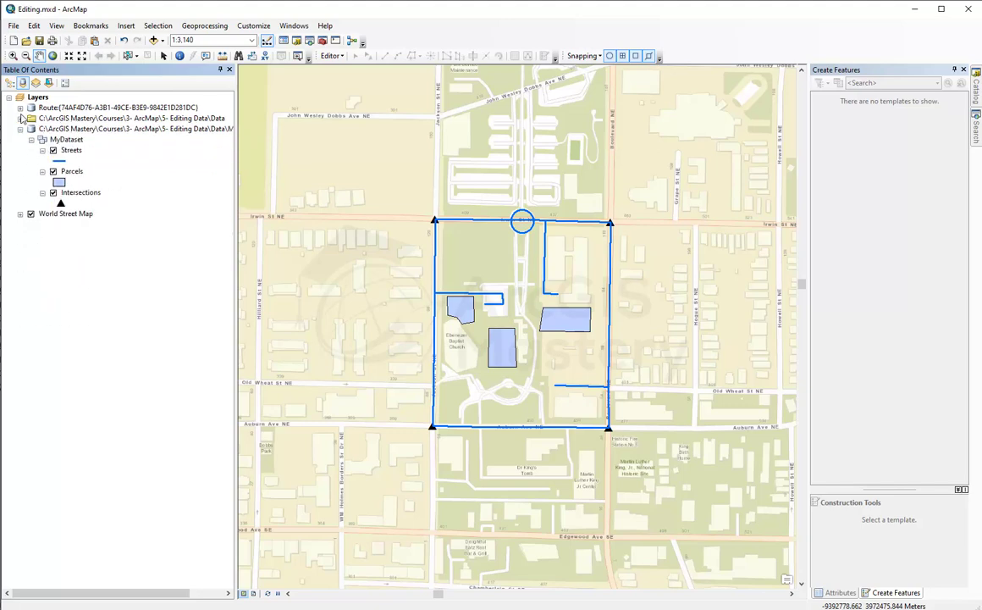
{"action": "left_click", "coordinate": [19, 108]}
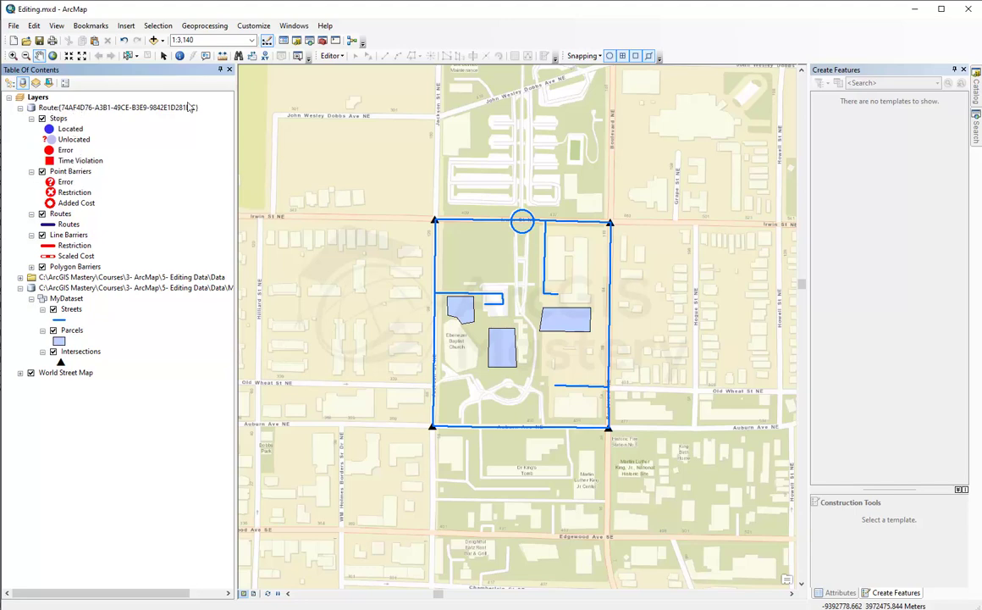
{"action": "left_click", "coordinate": [20, 109]}
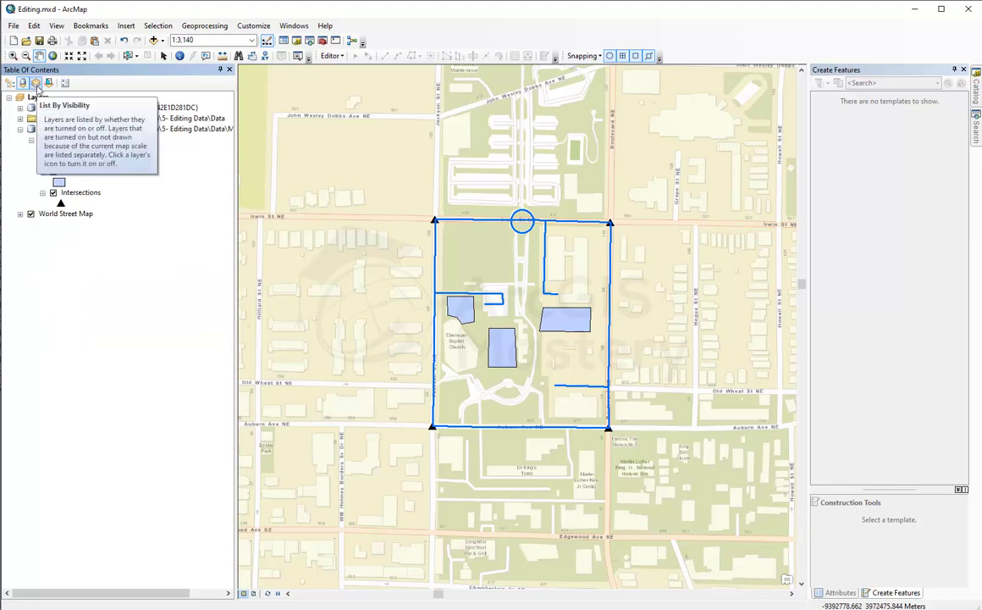
List the layers by visibility and box-select features across the central block of the map.
{"action": "left_click", "coordinate": [36, 83]}
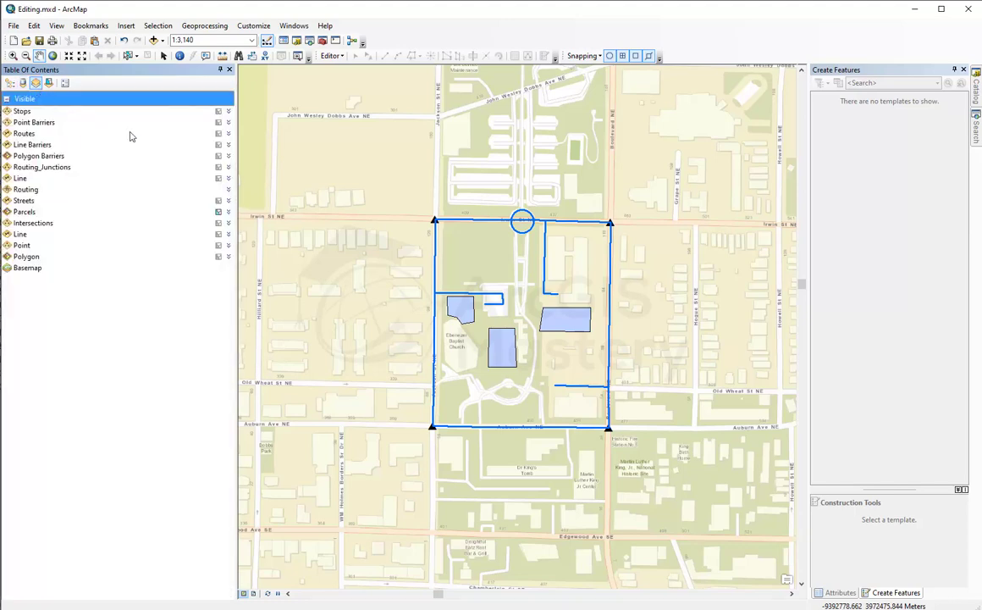
{"action": "left_click", "coordinate": [127, 55]}
{"action": "left_click_drag", "start_coordinate": [335, 173], "coordinate": [565, 423]}
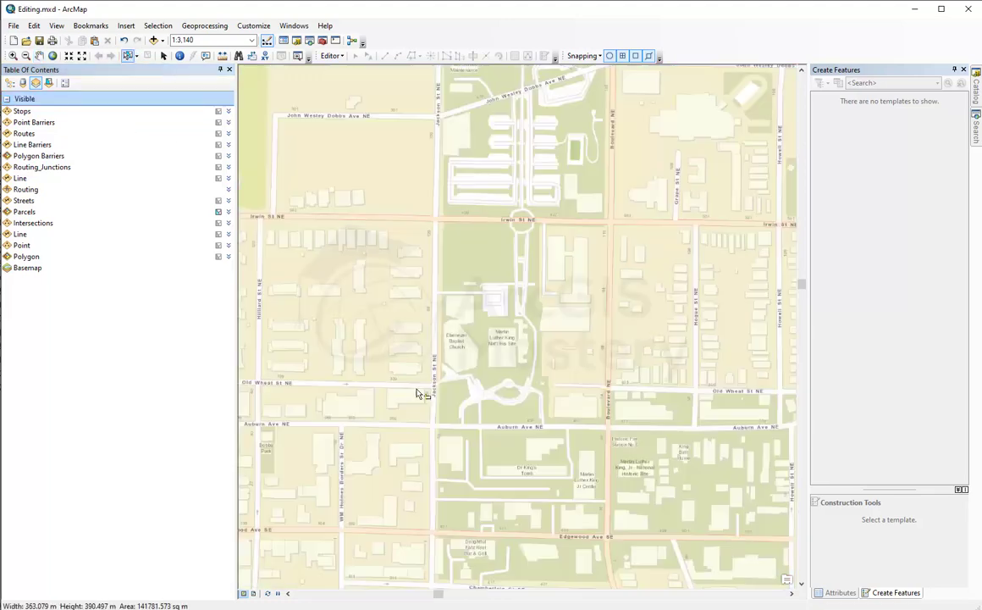
Toggle whether the Parcels layer is selectable and box-select the parcels in the central block.
{"action": "left_click", "coordinate": [195, 201]}
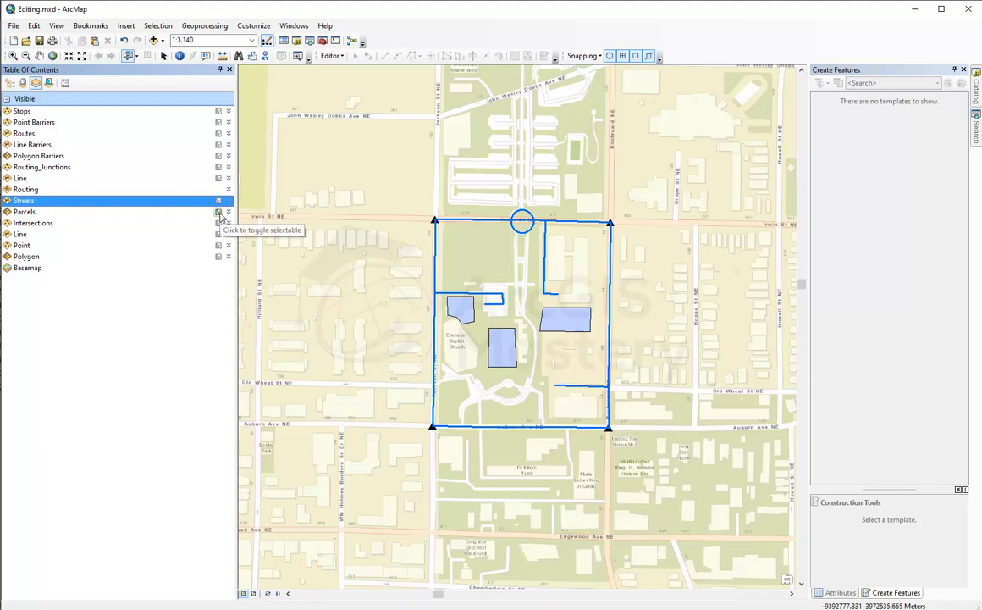
{"action": "left_click", "coordinate": [218, 213]}
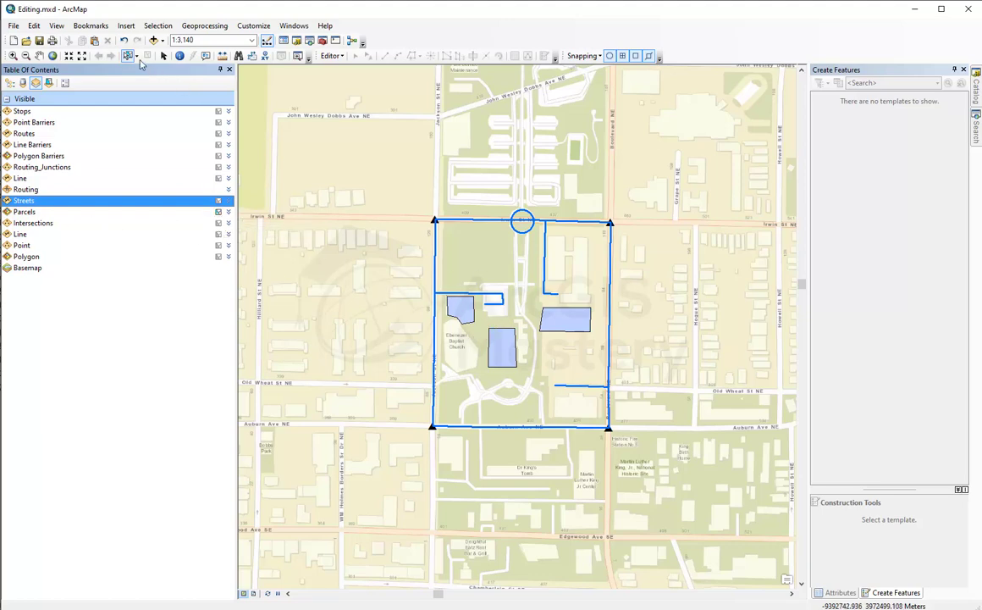
{"action": "left_click_drag", "start_coordinate": [404, 180], "coordinate": [645, 464]}
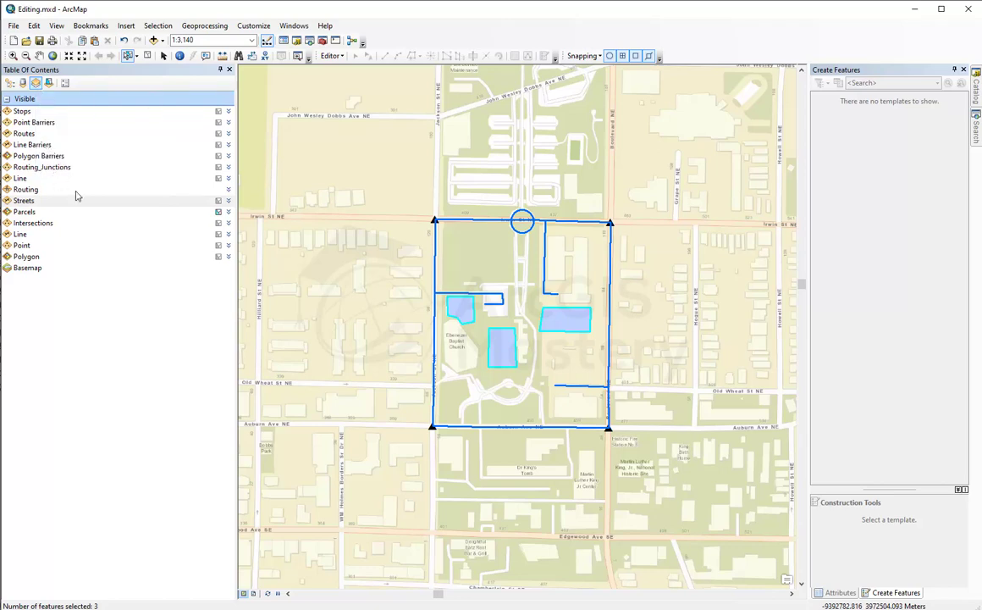
Make Streets and Intersections selectable along with Parcels, and box-select all their features in the central block.
{"action": "left_click", "coordinate": [219, 201]}
{"action": "left_click", "coordinate": [218, 213]}
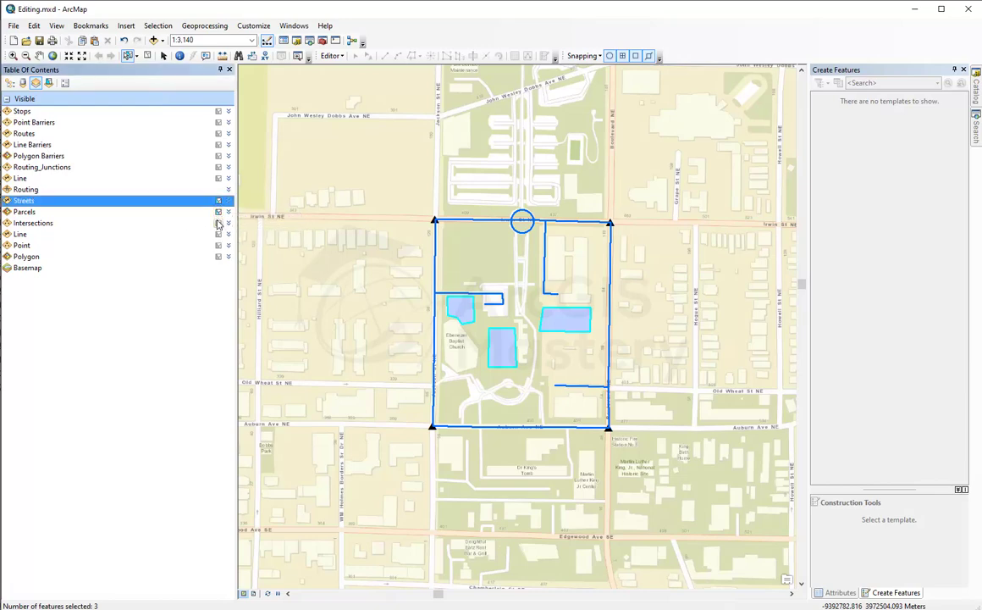
{"action": "left_click", "coordinate": [218, 225]}
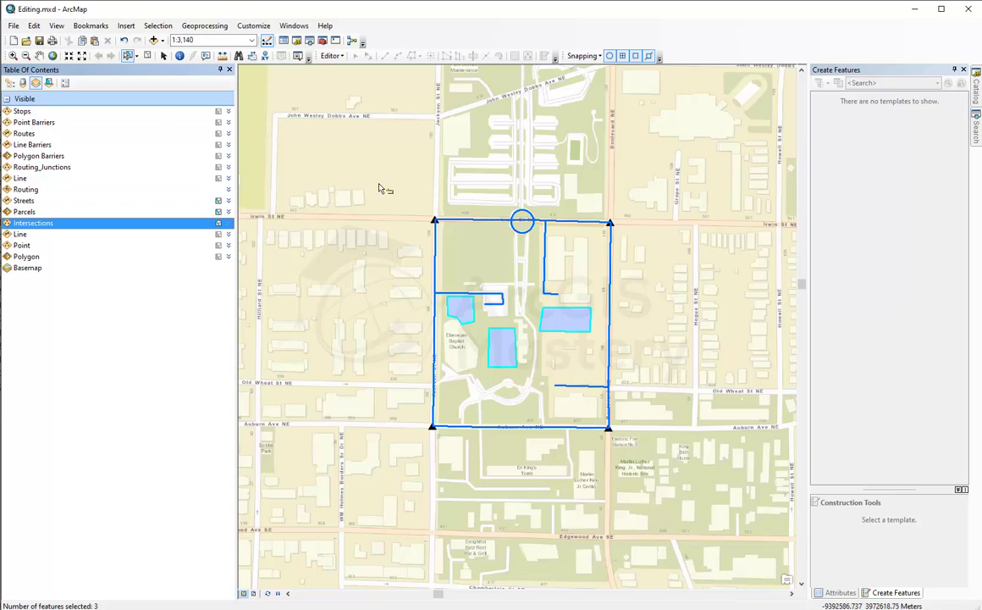
{"action": "left_click_drag", "start_coordinate": [506, 273], "coordinate": [601, 422]}
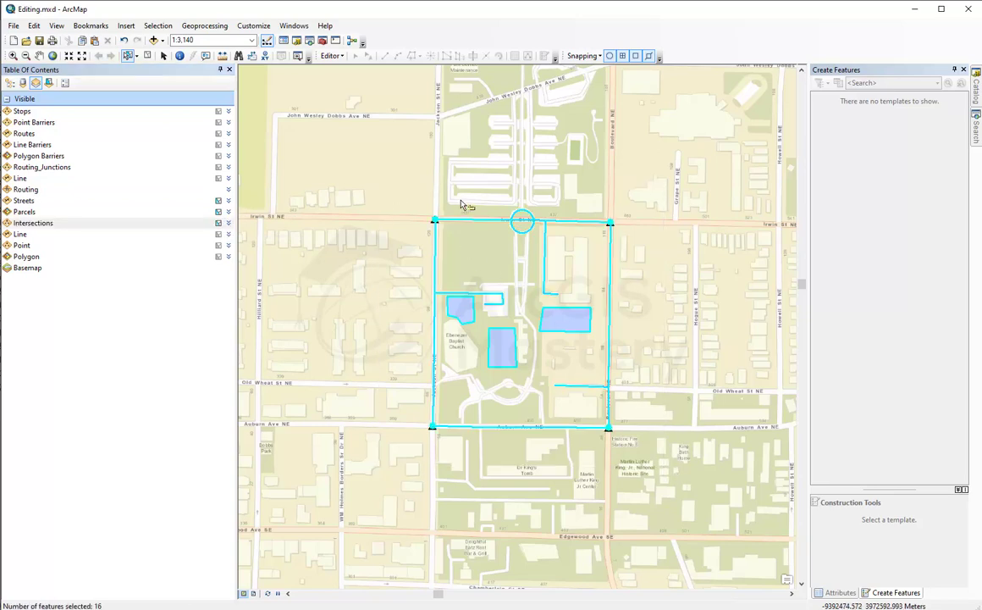
List the layers by selection and replace the current selection with the single parcel in the middle of the block.
{"action": "left_click", "coordinate": [50, 85]}
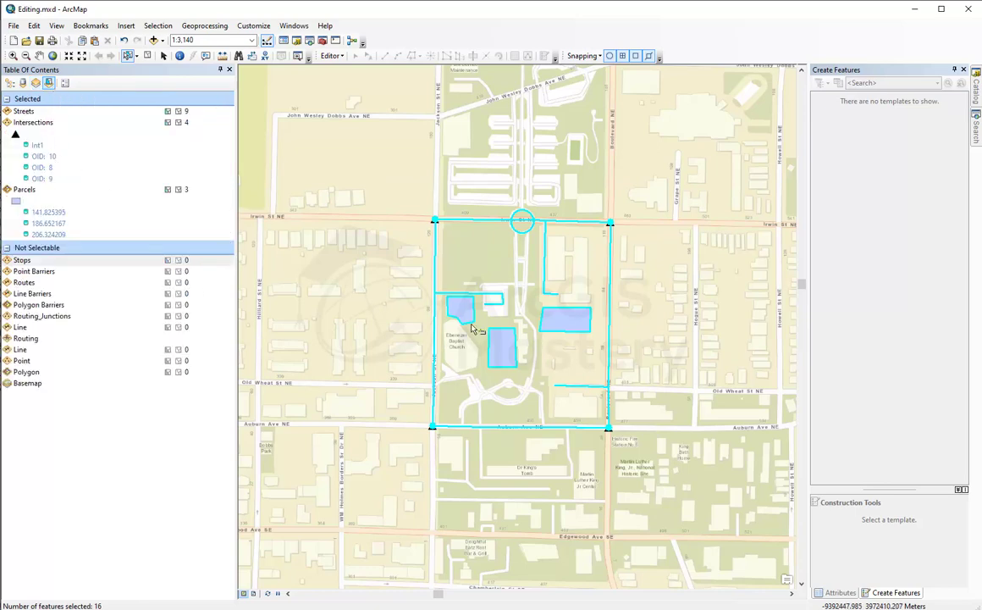
{"action": "left_click", "coordinate": [149, 56]}
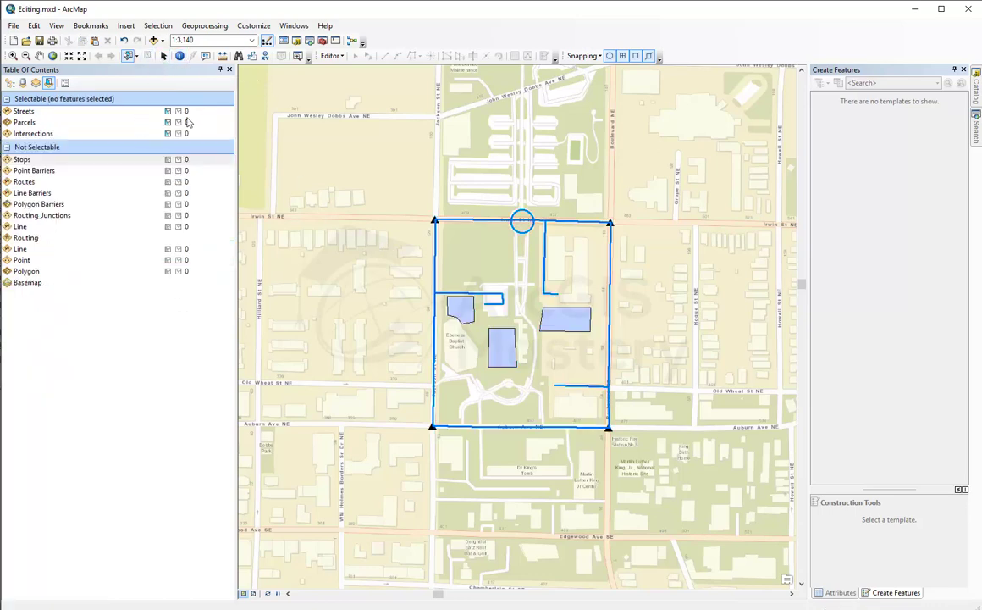
{"action": "left_click", "coordinate": [506, 346]}
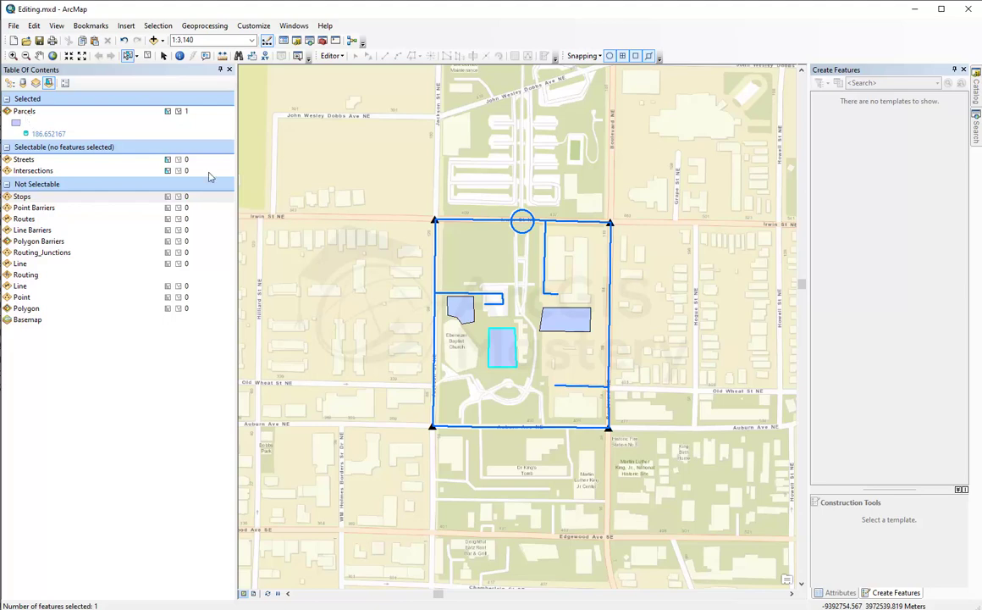
Box-select all features in the central block, then clear the Parcels, Intersections and Streets selections layer by layer.
{"action": "left_click_drag", "start_coordinate": [387, 186], "coordinate": [651, 465]}
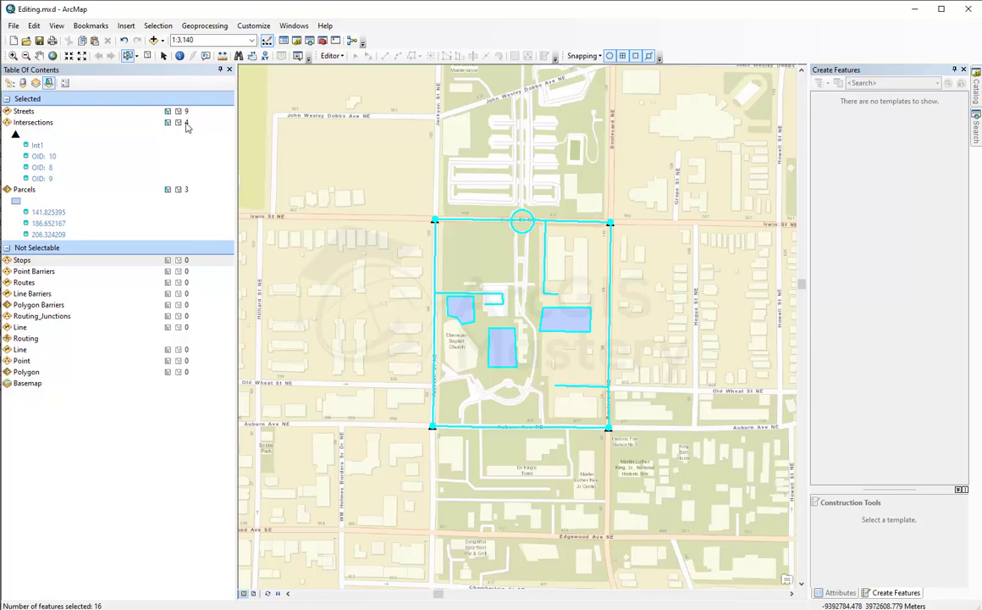
{"action": "left_click", "coordinate": [179, 189]}
{"action": "left_click", "coordinate": [177, 122]}
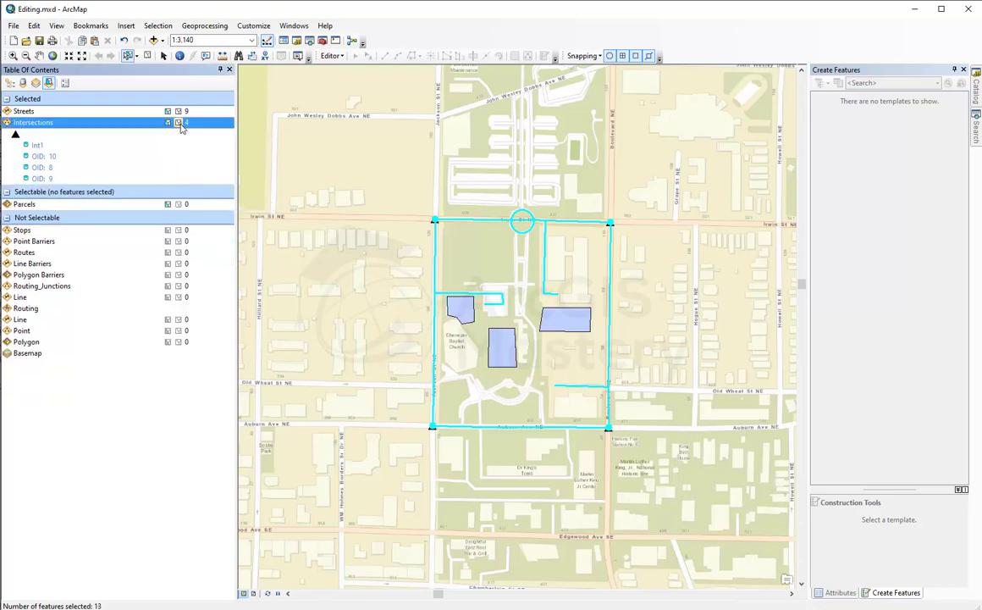
{"action": "left_click", "coordinate": [178, 110]}
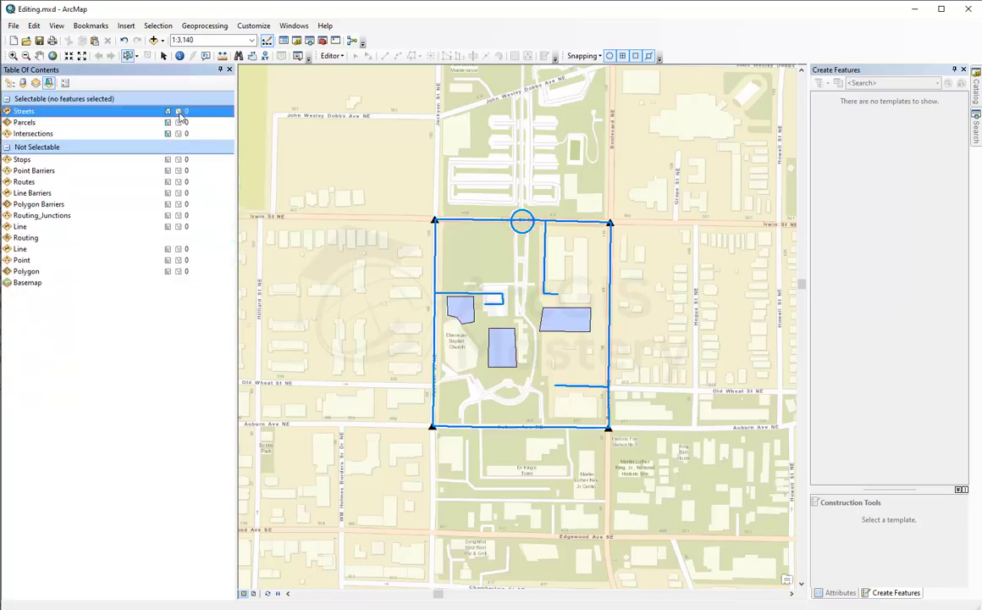
Turn off showing selected features in the selection list and box-select all features in the central block.
{"action": "left_click", "coordinate": [66, 84]}
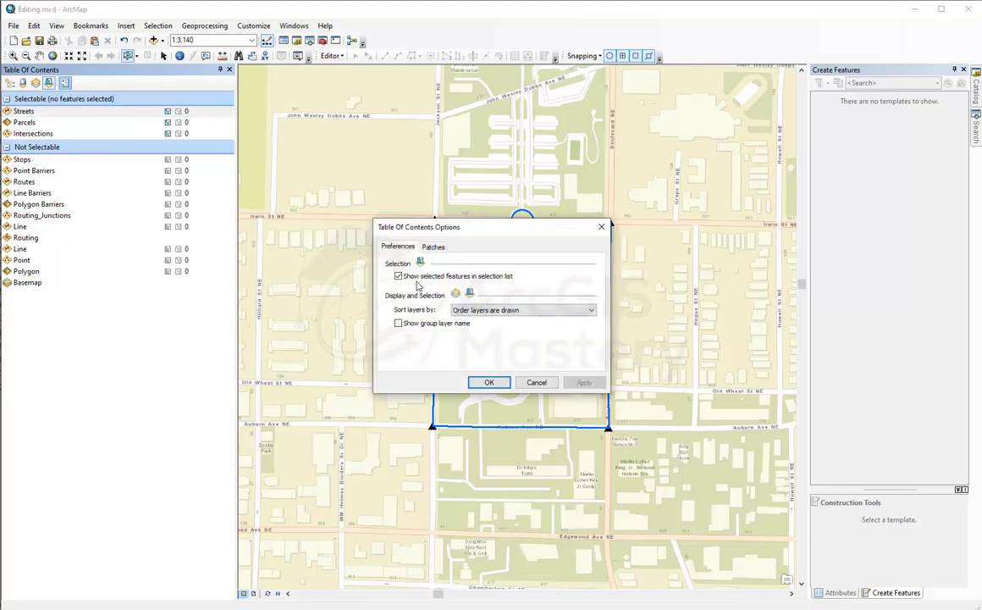
{"action": "left_click", "coordinate": [397, 275]}
{"action": "left_click", "coordinate": [489, 382]}
{"action": "left_click_drag", "start_coordinate": [398, 202], "coordinate": [661, 457]}
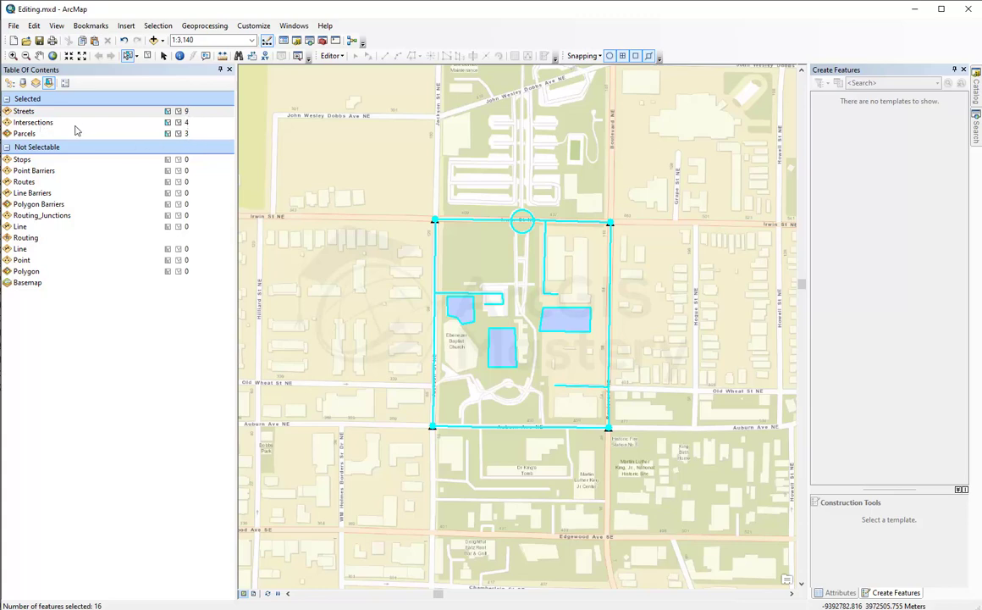
Turn on showing selected features in the selection list of the Table Of Contents.
{"action": "left_click", "coordinate": [65, 82]}
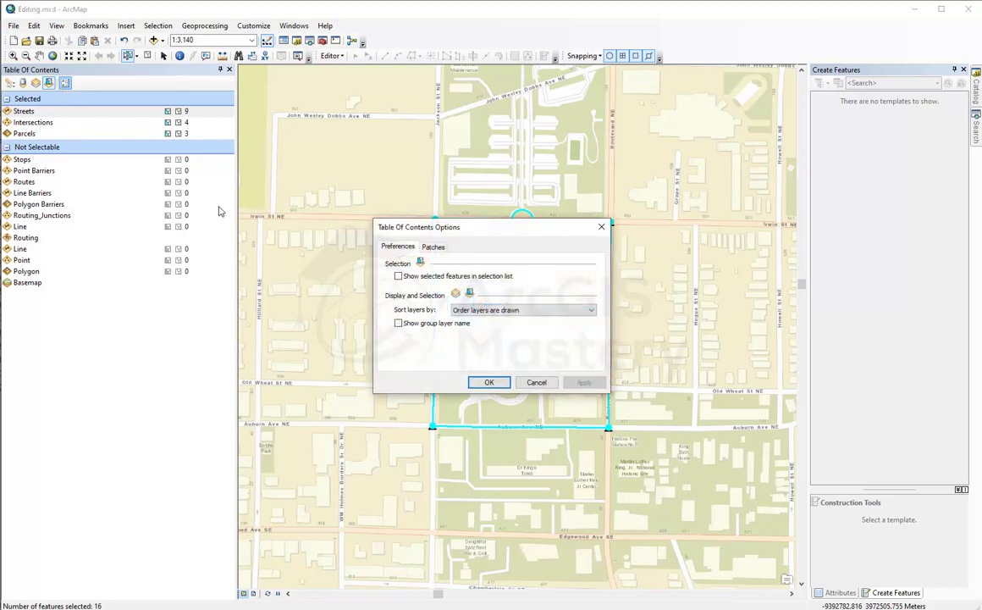
{"action": "left_click", "coordinate": [399, 276]}
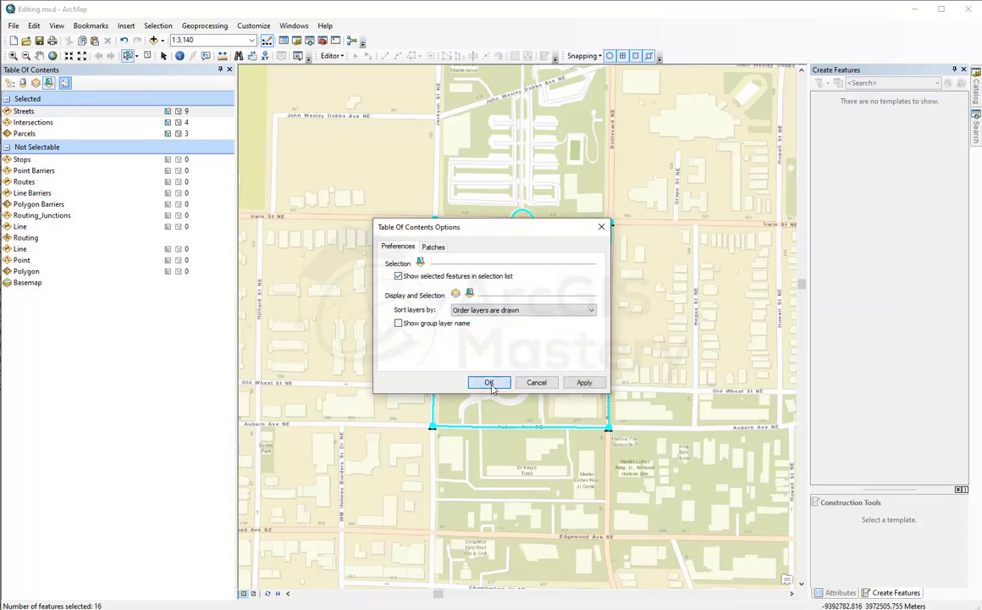
{"action": "left_click", "coordinate": [489, 382]}
Locate each selected Intersections feature on the map by highlighting Int1, OID 10, OID 8 and OID 9 in the list.
{"action": "left_click", "coordinate": [36, 144]}
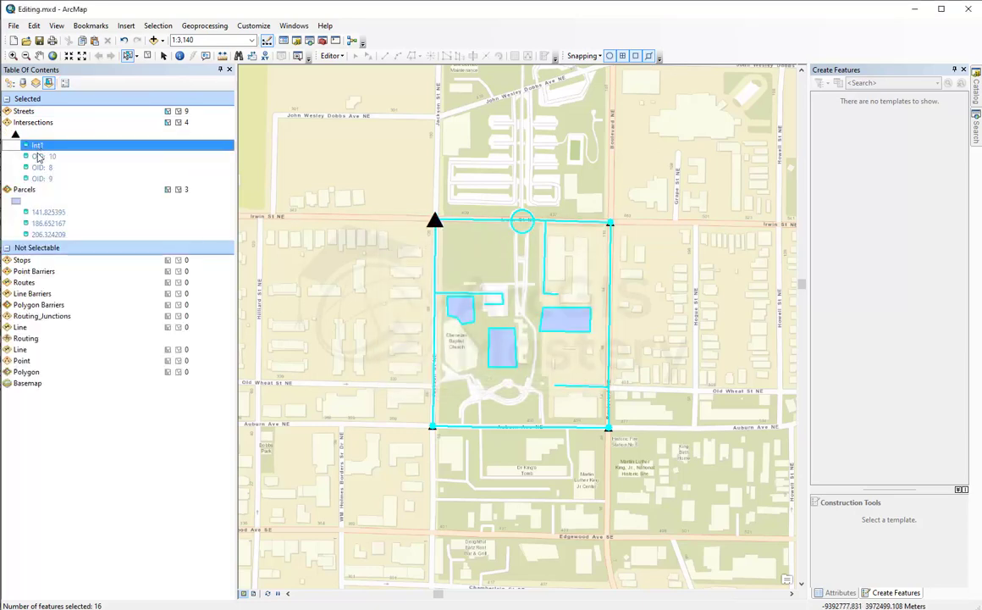
{"action": "left_click", "coordinate": [38, 156]}
{"action": "left_click", "coordinate": [41, 167]}
{"action": "left_click", "coordinate": [42, 178]}
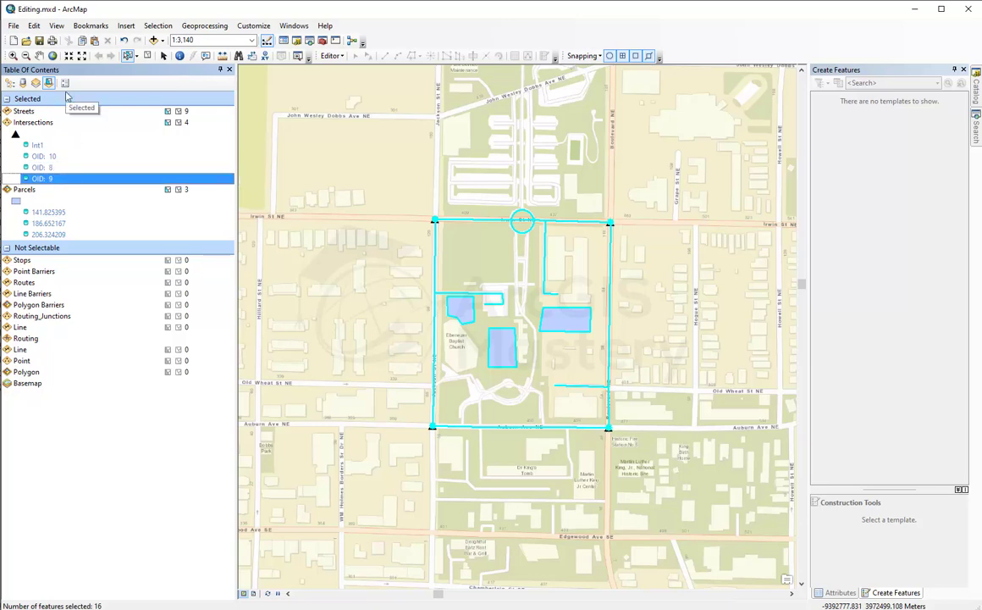
List the layers by drawing order and remove the Routing and Shapefiles group layers from the map.
{"action": "left_click", "coordinate": [11, 84]}
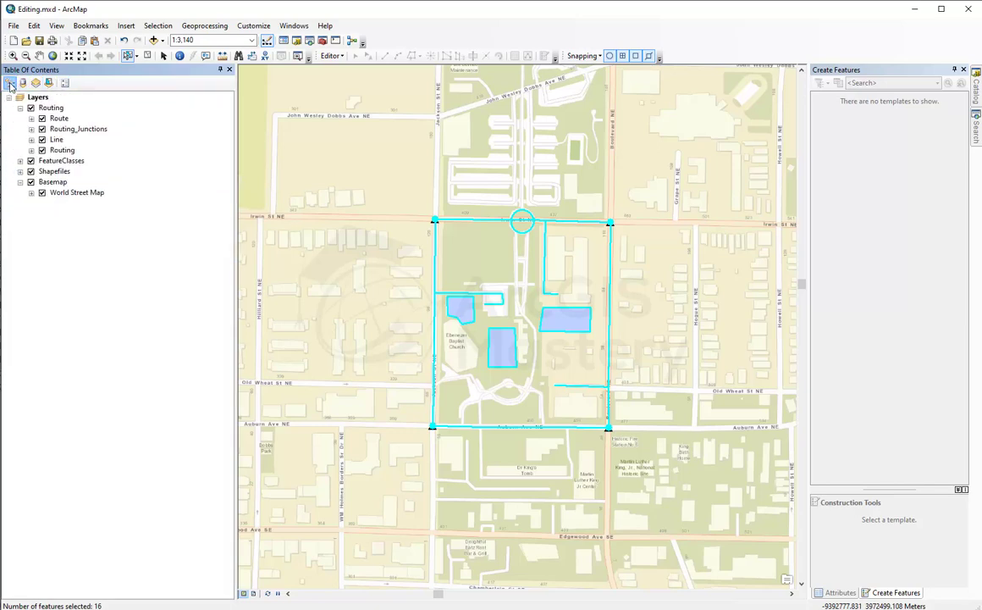
{"action": "right_click", "coordinate": [49, 108]}
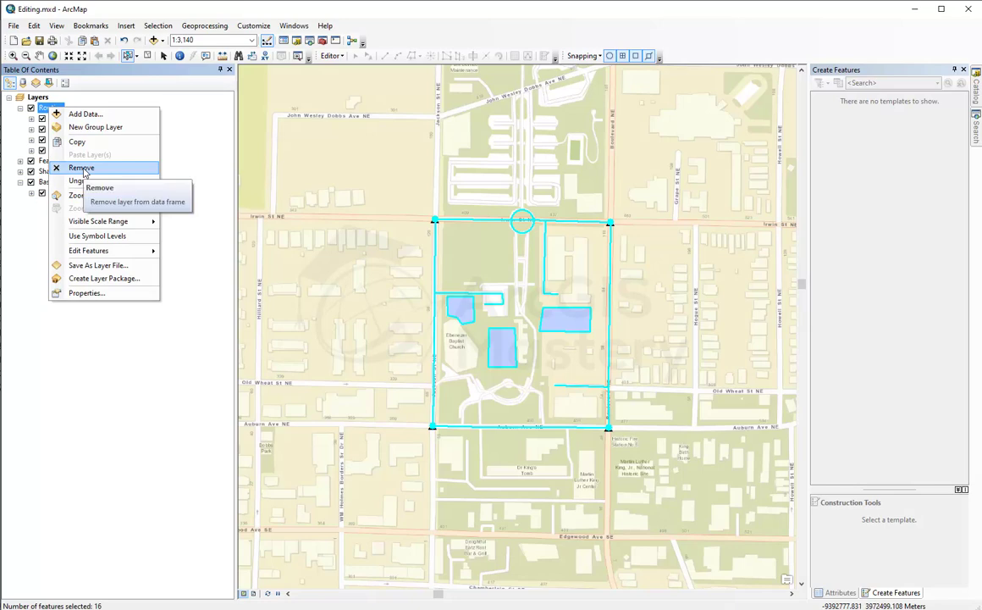
{"action": "left_click", "coordinate": [82, 169]}
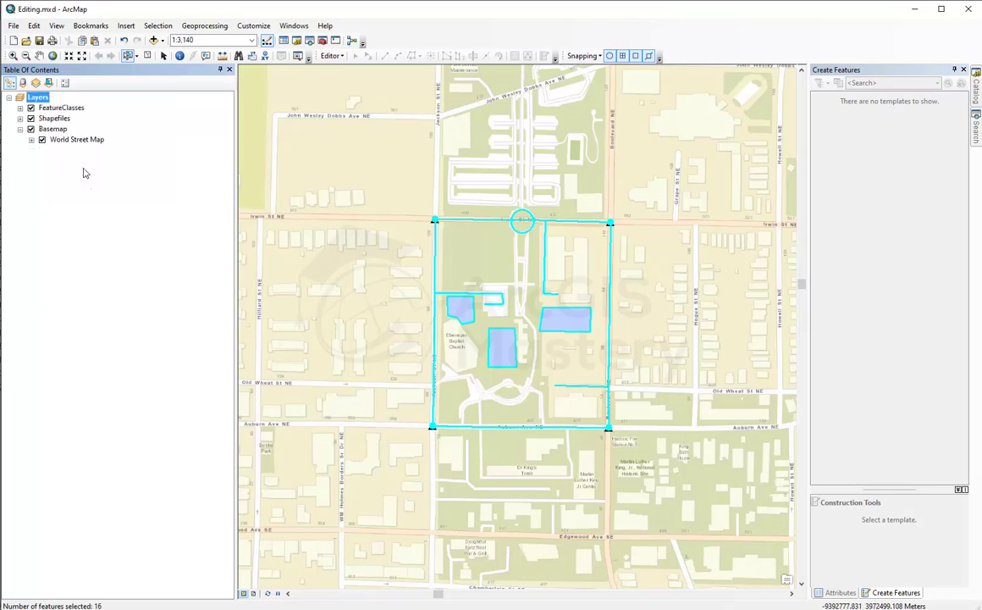
{"action": "left_click", "coordinate": [21, 118]}
{"action": "right_click", "coordinate": [54, 120]}
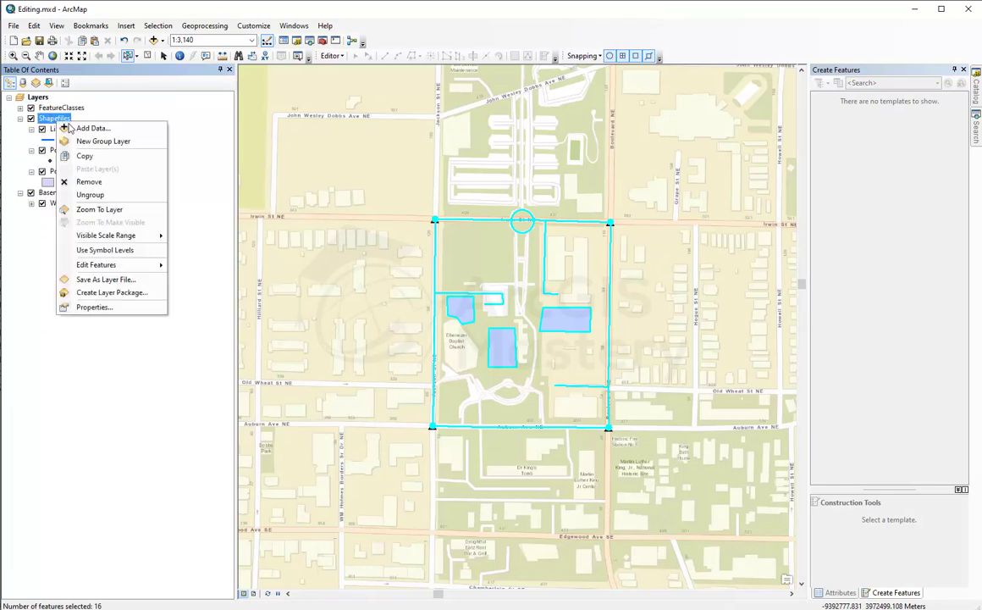
{"action": "left_click", "coordinate": [90, 181]}
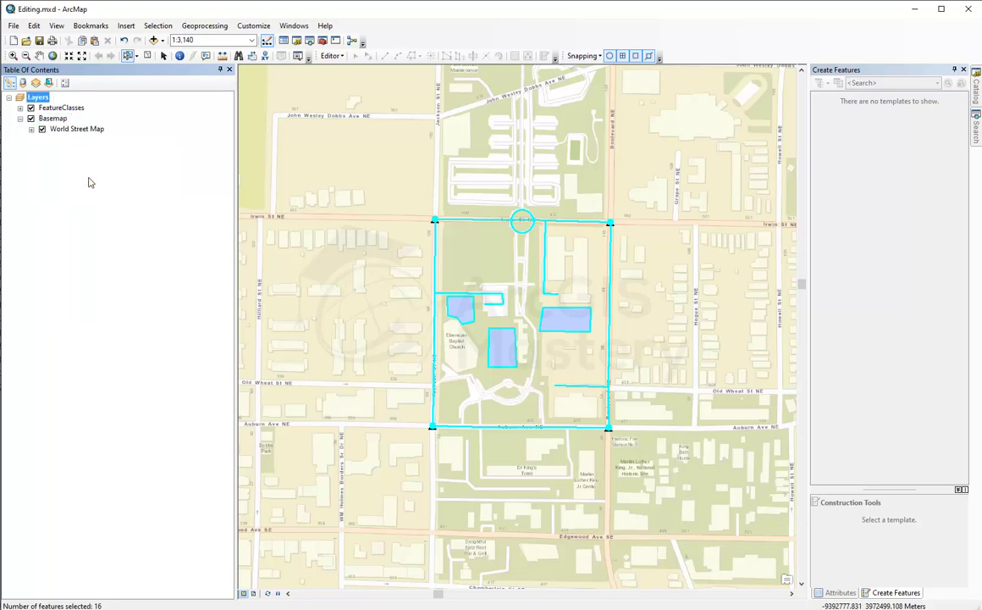
Expand the FeatureClasses group and compare the commands available for the Layers data frame, the group layers and the Intersections layer.
{"action": "left_click", "coordinate": [20, 107]}
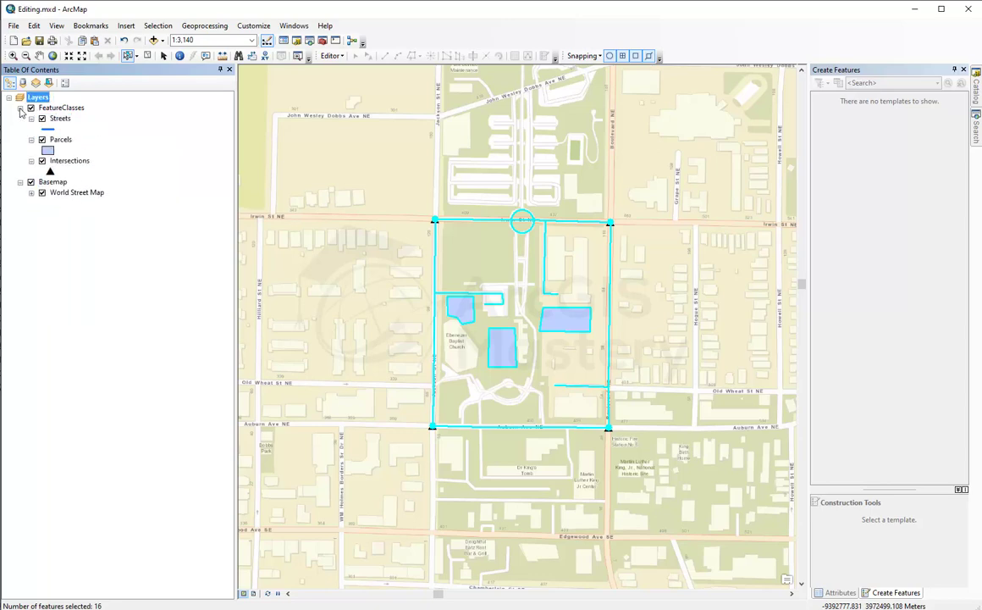
{"action": "left_click", "coordinate": [153, 161]}
{"action": "left_click", "coordinate": [144, 141]}
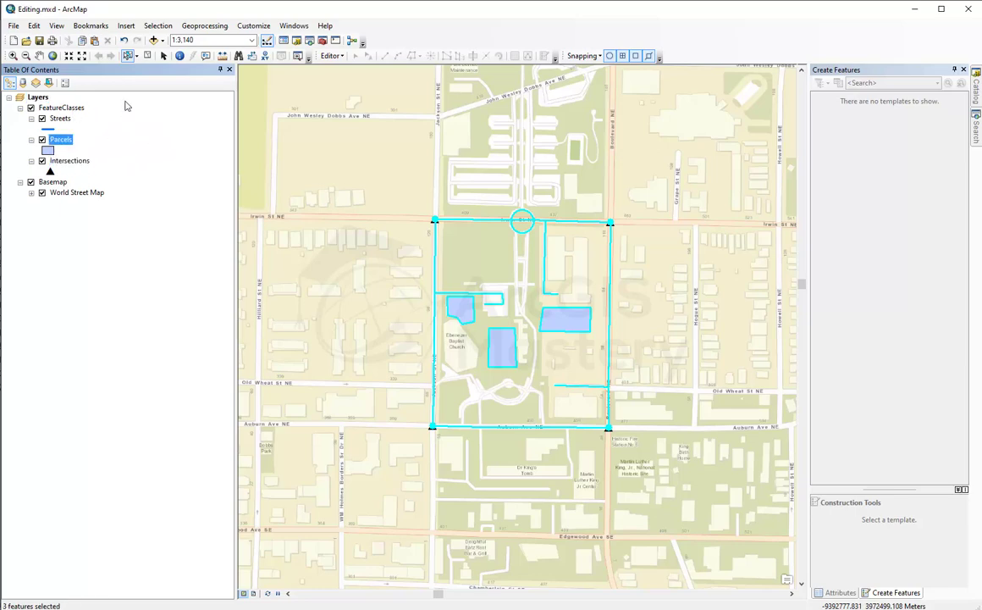
{"action": "right_click", "coordinate": [43, 97]}
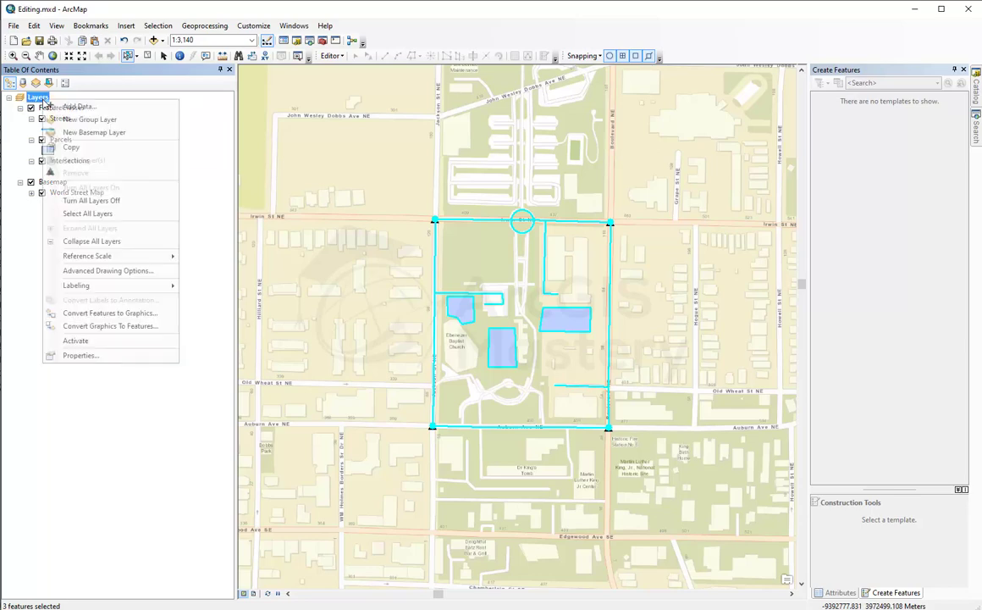
{"action": "left_click", "coordinate": [95, 101]}
{"action": "right_click", "coordinate": [68, 108]}
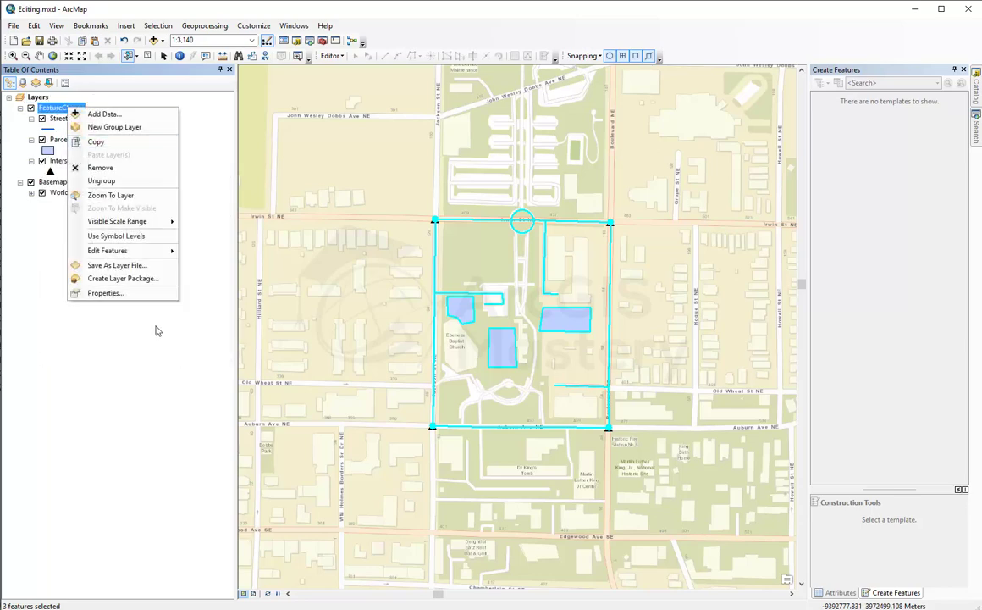
{"action": "left_click", "coordinate": [155, 328]}
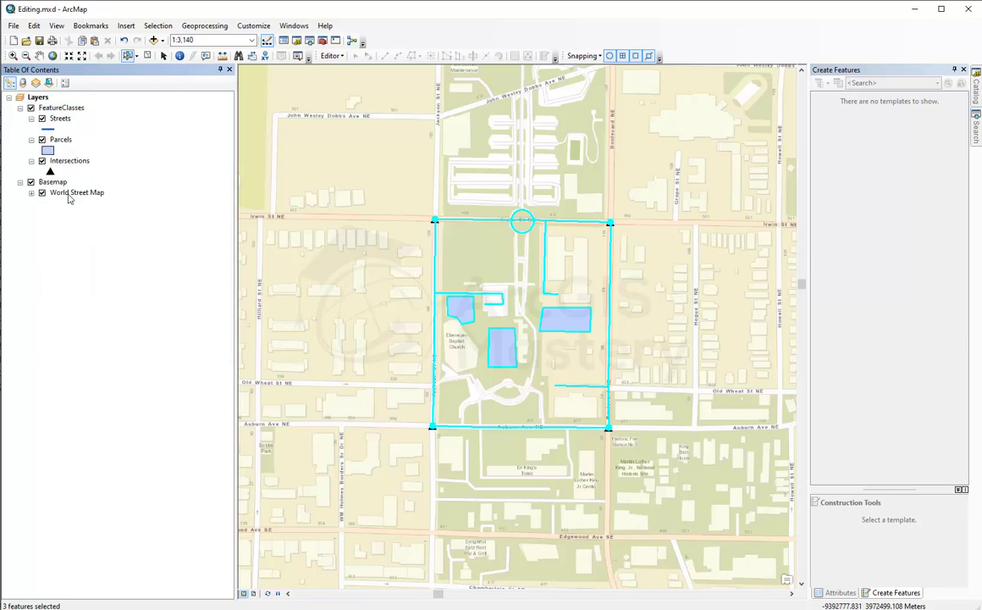
{"action": "right_click", "coordinate": [55, 181]}
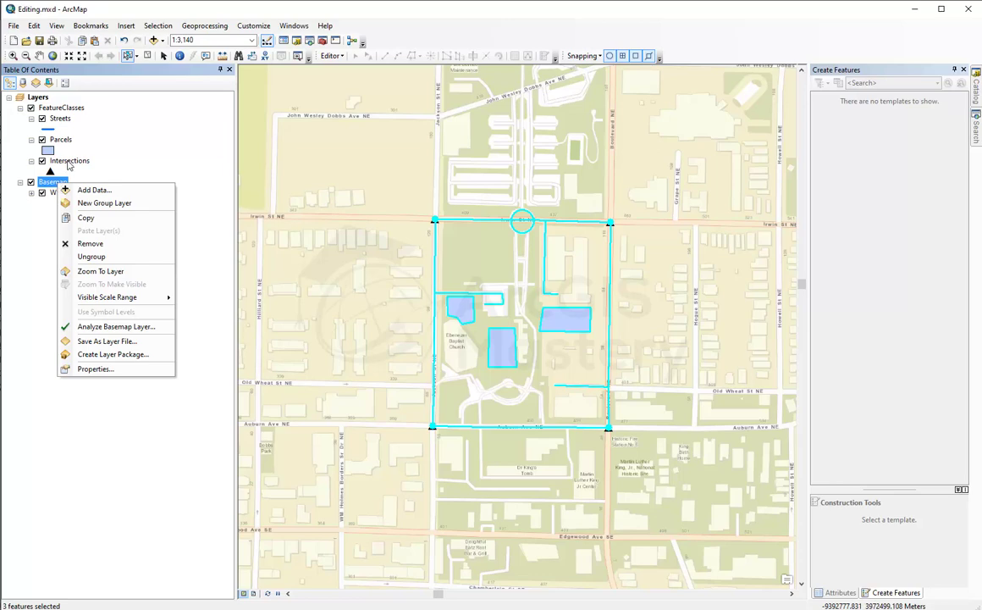
{"action": "right_click", "coordinate": [68, 163]}
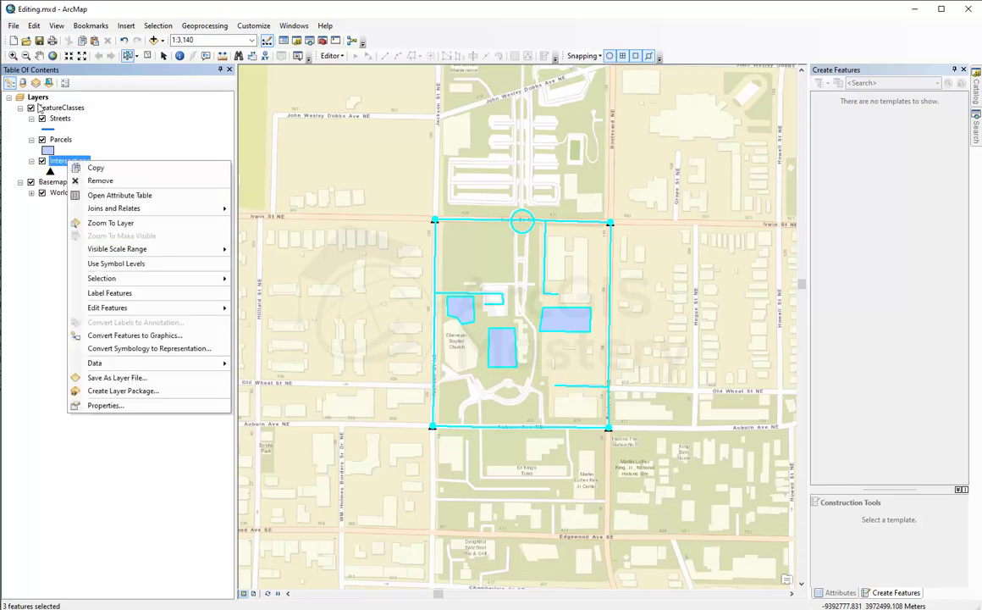
{"action": "right_click", "coordinate": [53, 109]}
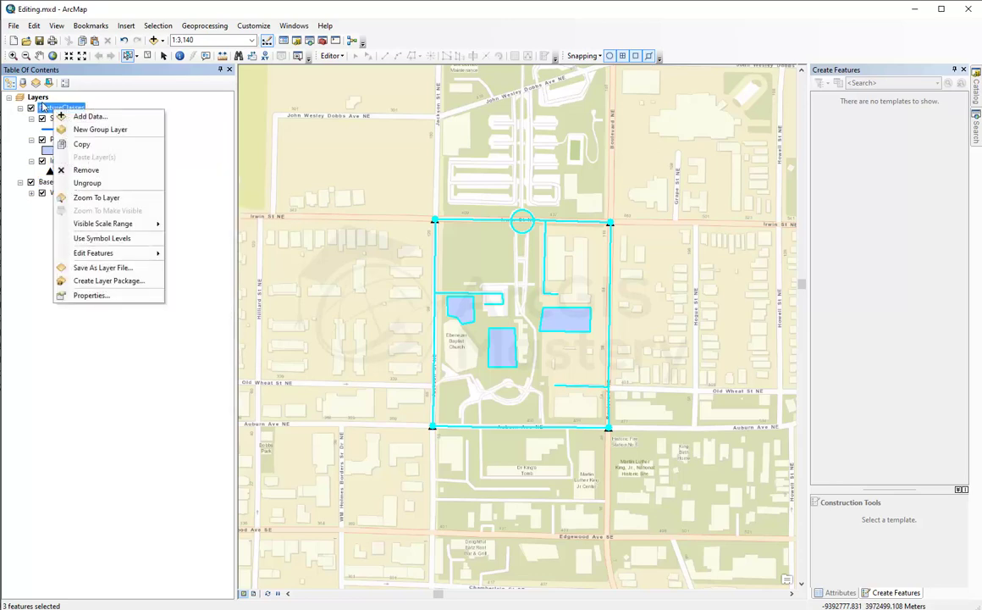
{"action": "right_click", "coordinate": [38, 98]}
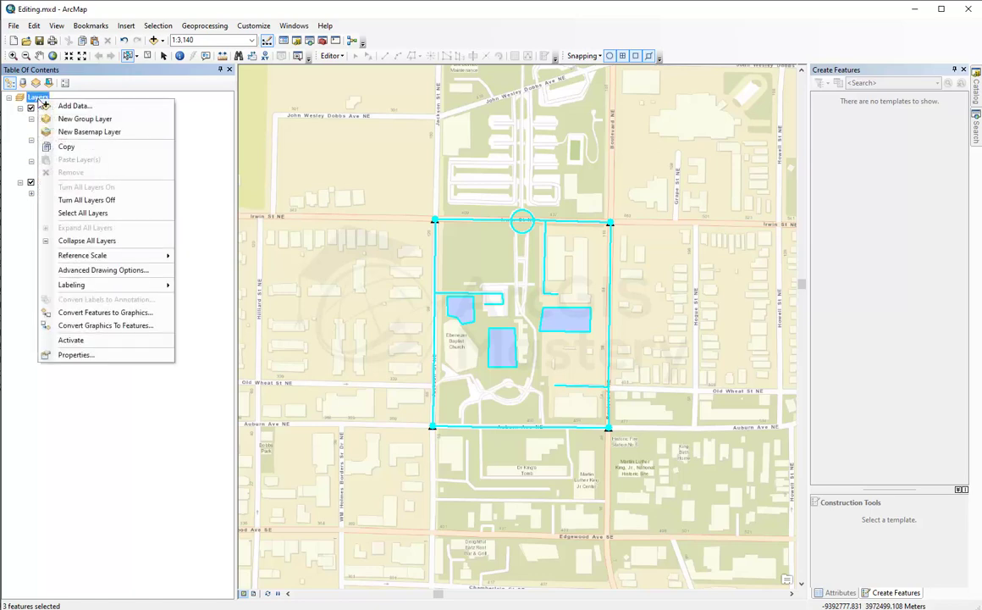
{"action": "left_click", "coordinate": [185, 120]}
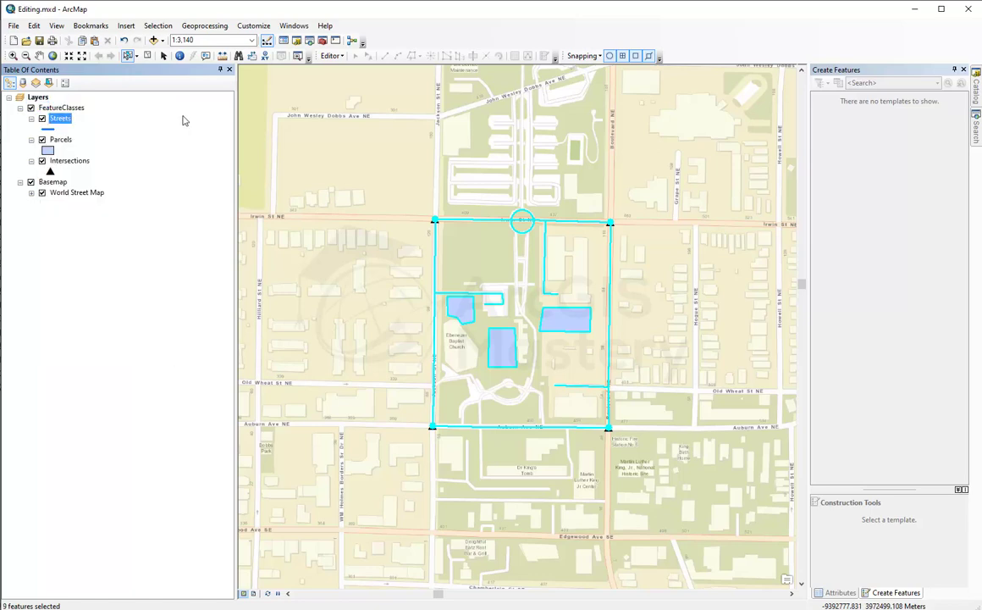
{"action": "right_click", "coordinate": [45, 97]}
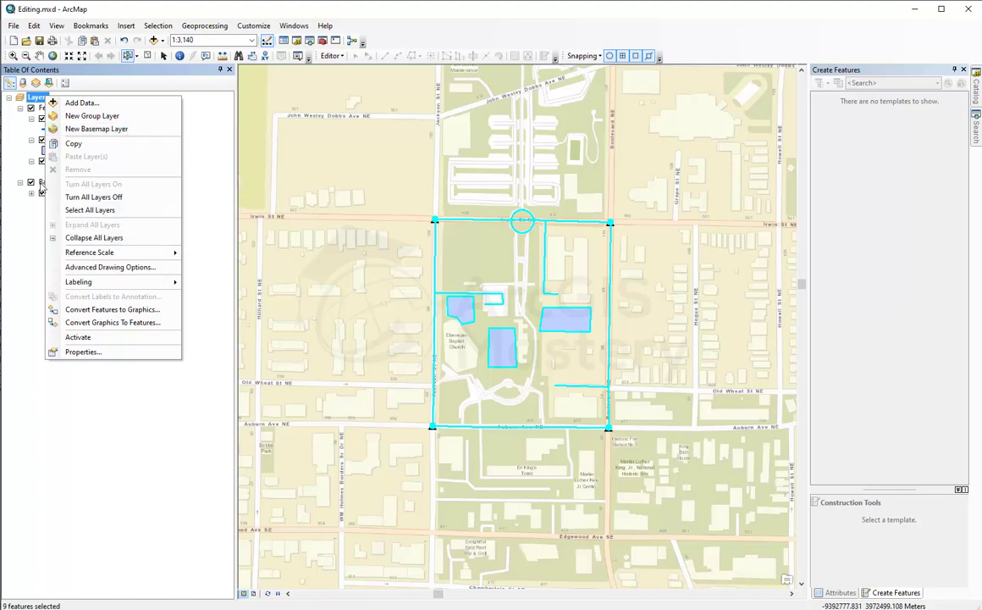
{"action": "left_click", "coordinate": [8, 146]}
Paste a copy of the Streets layer directly into the Layers data frame and remove that copy.
{"action": "left_click", "coordinate": [60, 118]}
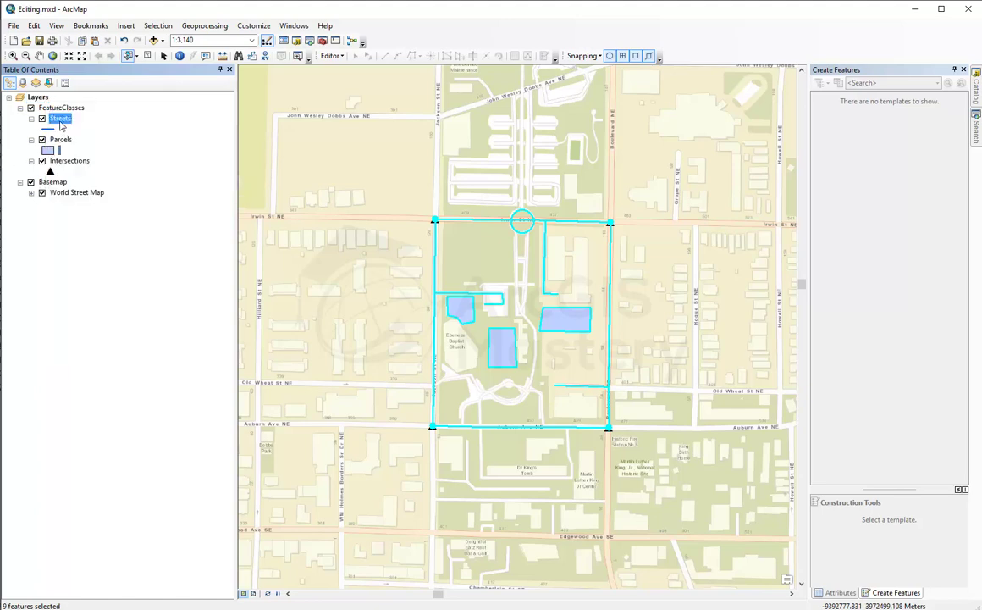
{"action": "right_click", "coordinate": [60, 125]}
{"action": "left_click", "coordinate": [77, 127]}
{"action": "right_click", "coordinate": [73, 110]}
{"action": "right_click", "coordinate": [39, 97]}
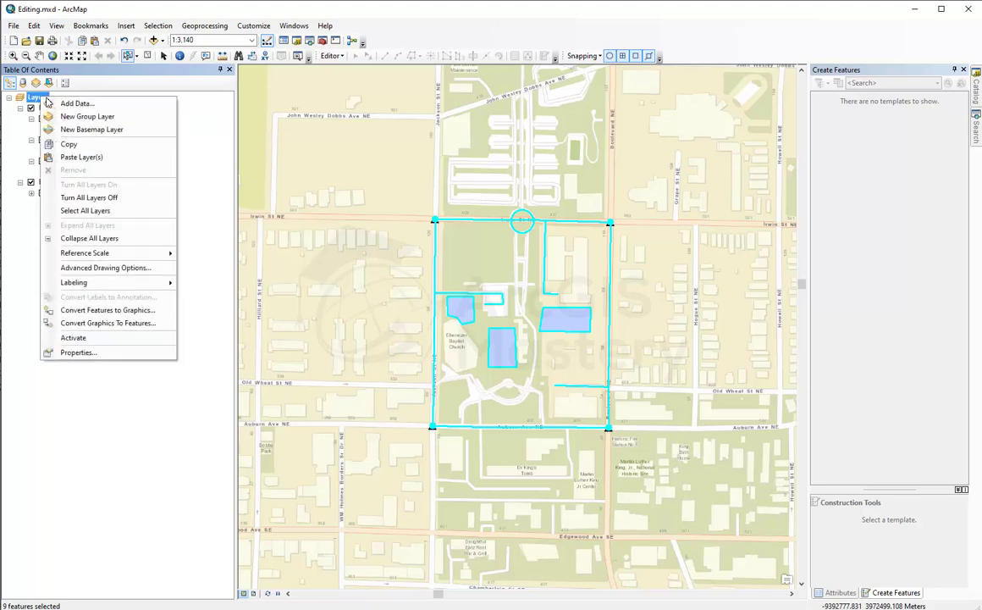
{"action": "left_click", "coordinate": [80, 157]}
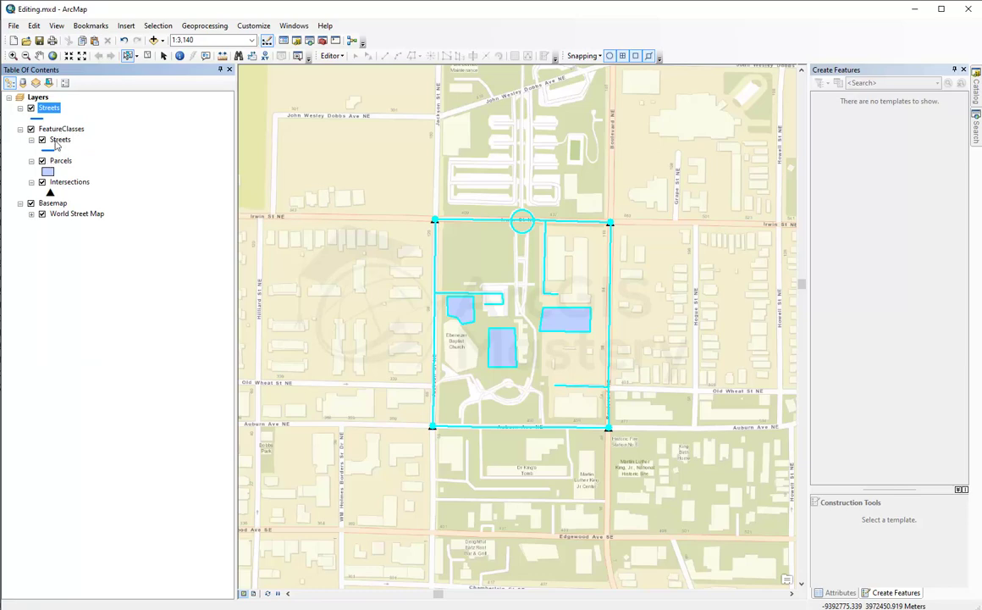
{"action": "right_click", "coordinate": [50, 111]}
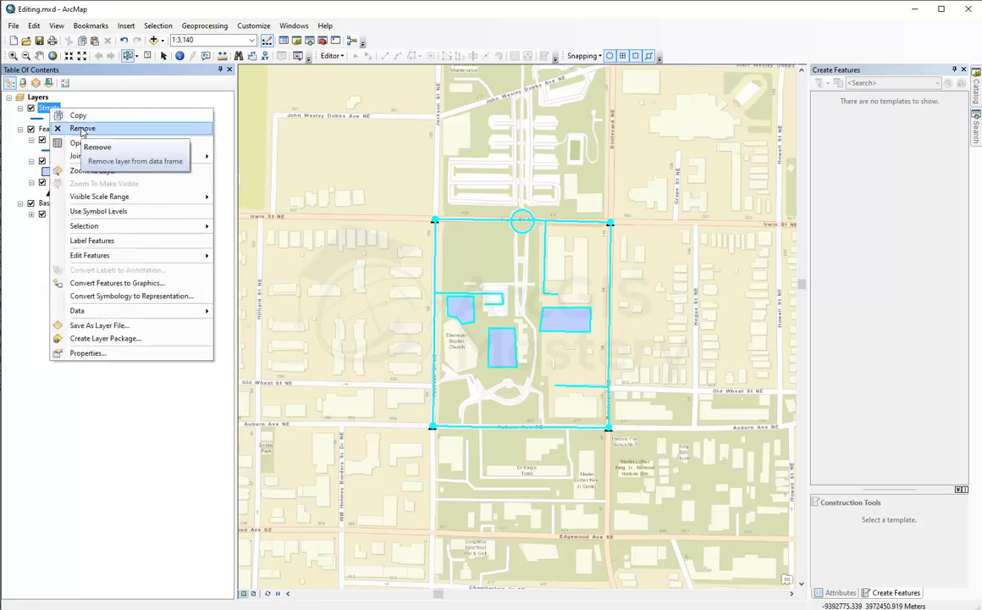
{"action": "left_click", "coordinate": [82, 127]}
Turn off all layers of the data frame at once, then make FeatureClasses and Basemap visible again individually.
{"action": "right_click", "coordinate": [41, 97]}
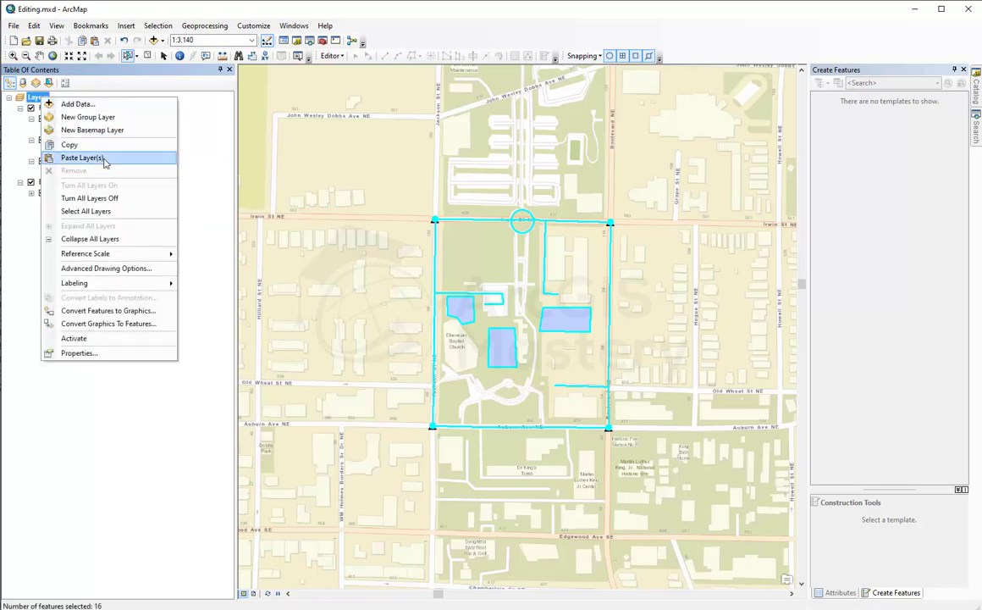
{"action": "left_click", "coordinate": [133, 200]}
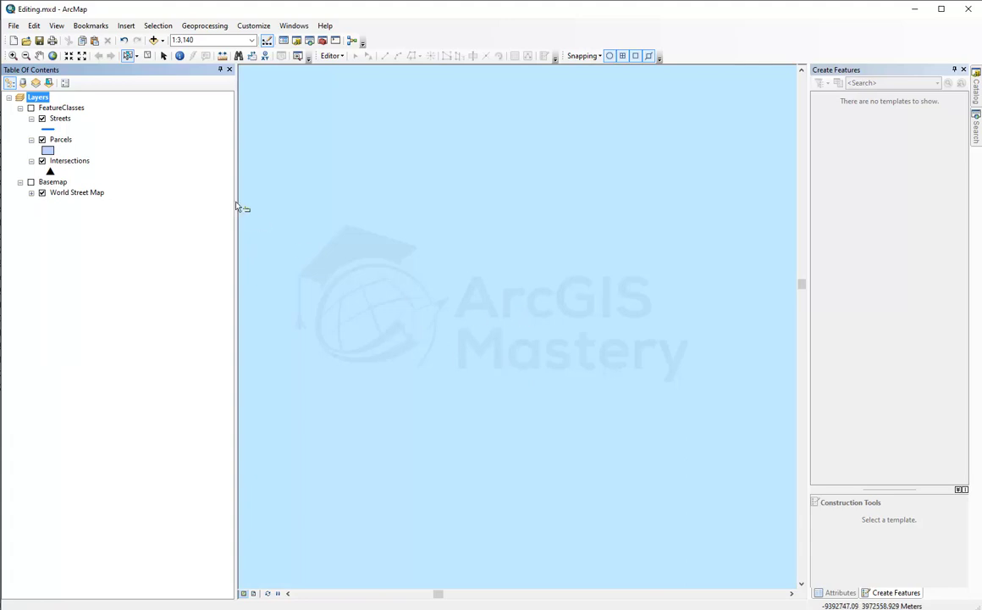
{"action": "left_click", "coordinate": [31, 107]}
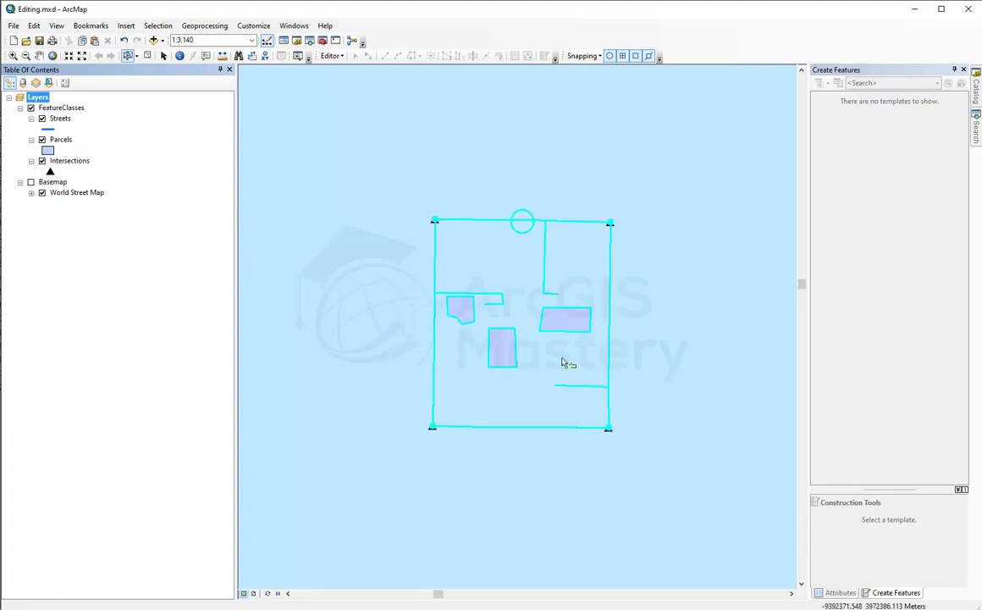
{"action": "left_click", "coordinate": [30, 181]}
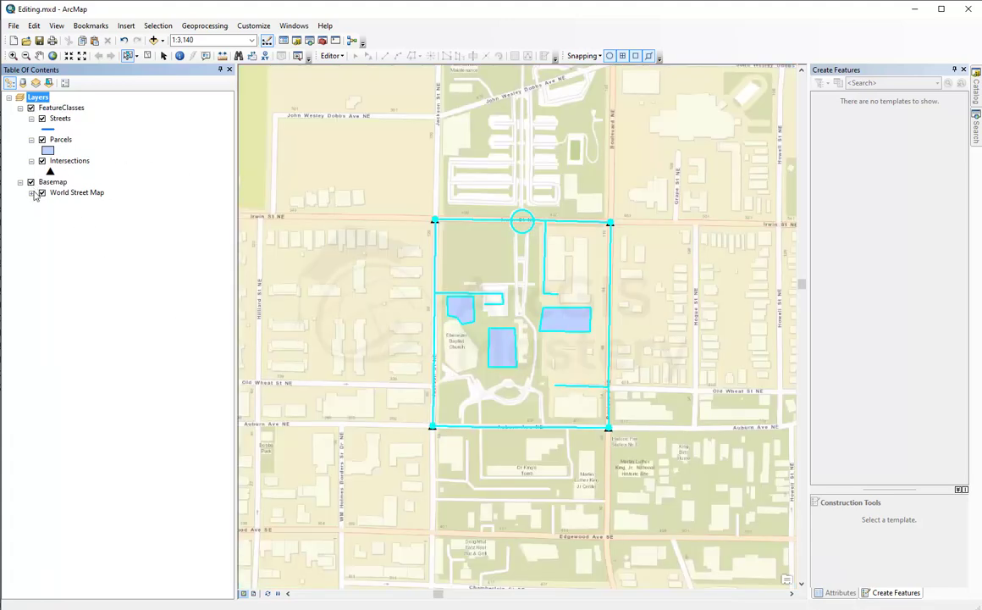
Turn off all layers of the data frame and turn them all back on with the data frame's own commands.
{"action": "right_click", "coordinate": [38, 97]}
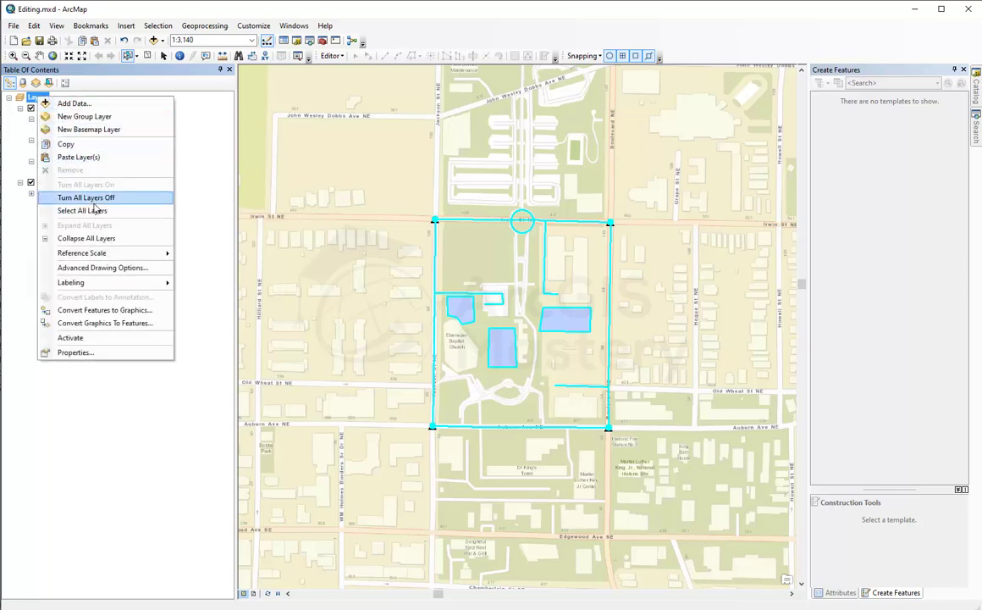
{"action": "left_click", "coordinate": [94, 200]}
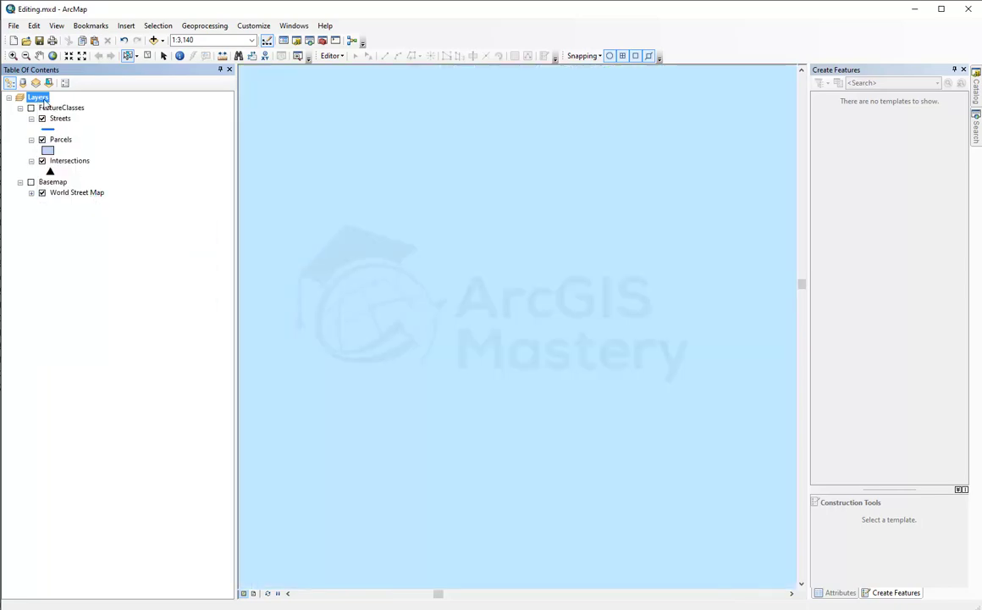
{"action": "right_click", "coordinate": [42, 99]}
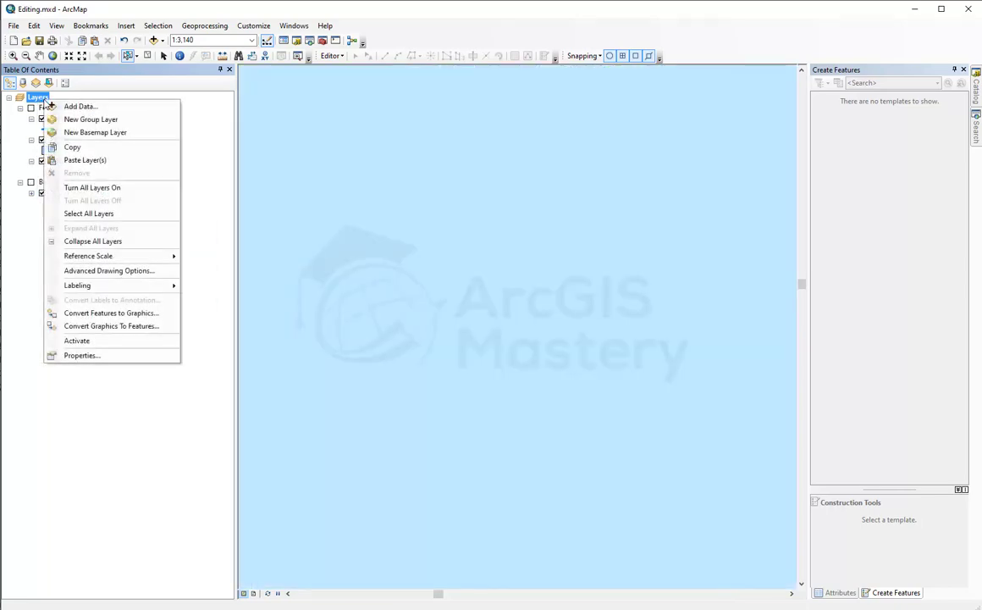
{"action": "left_click", "coordinate": [133, 188]}
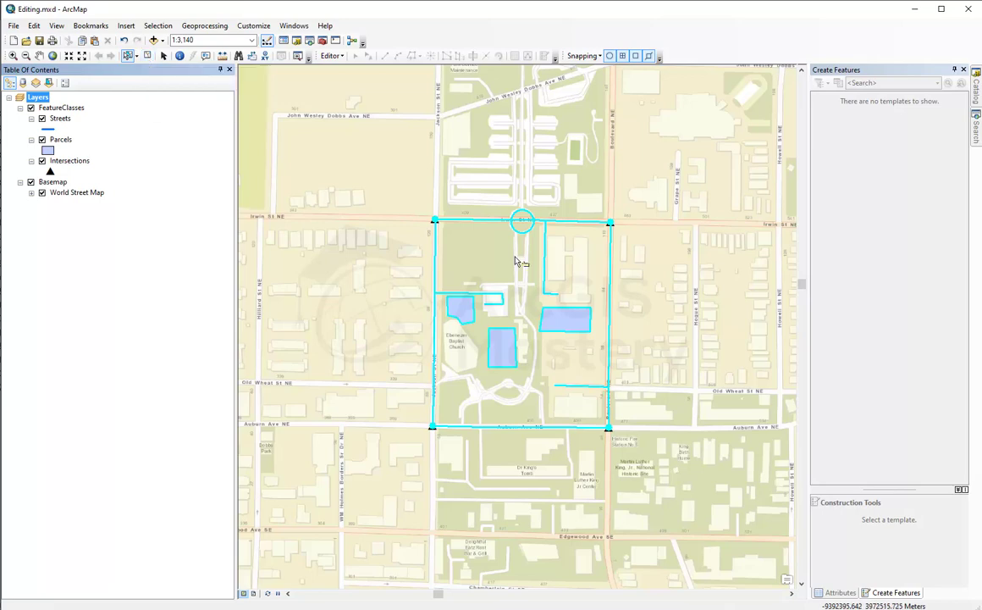
Clear the selection of all features and collapse all layers in the data frame.
{"action": "left_click", "coordinate": [148, 60]}
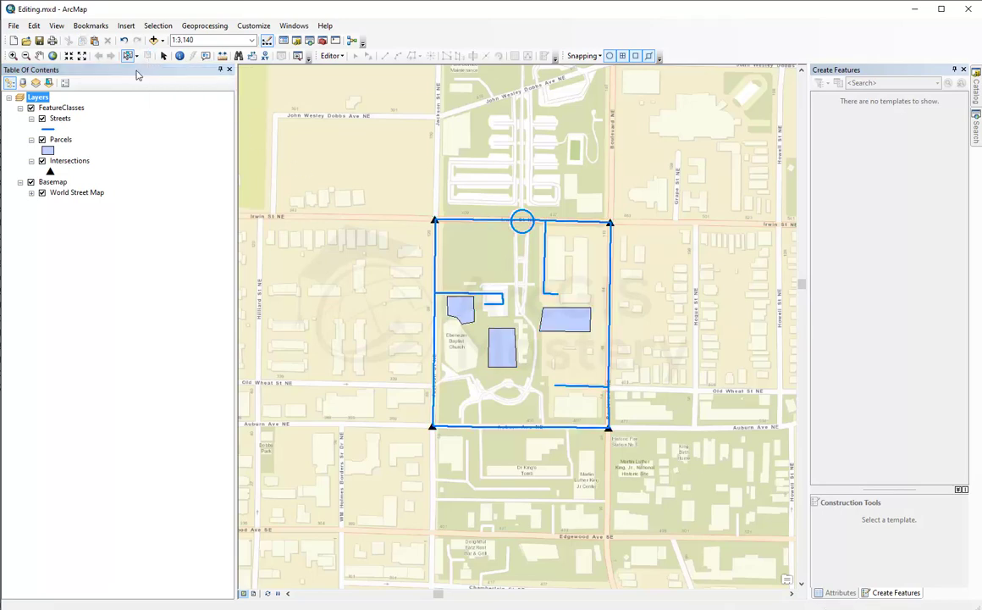
{"action": "right_click", "coordinate": [44, 97]}
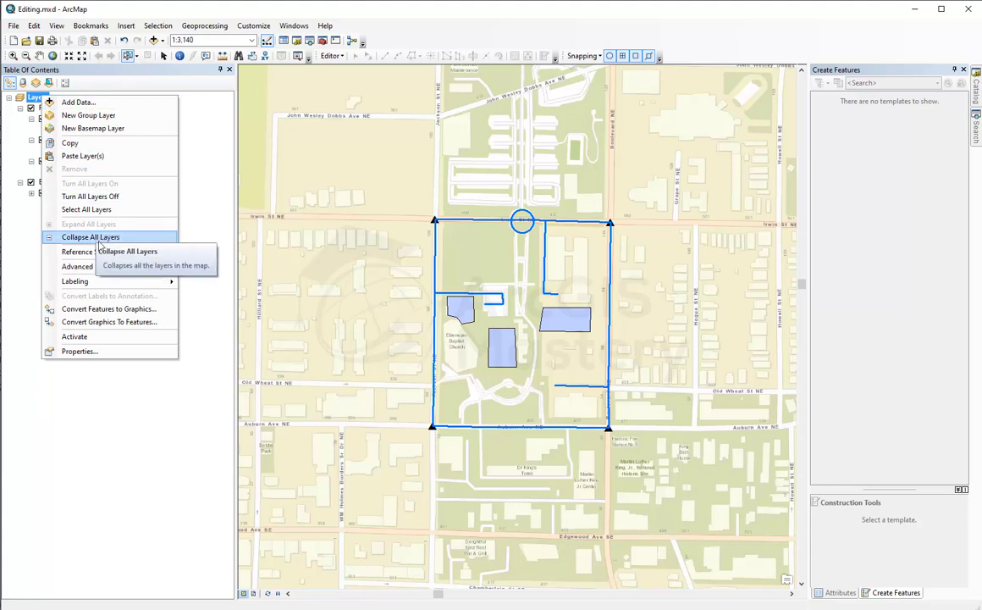
{"action": "left_click", "coordinate": [91, 237]}
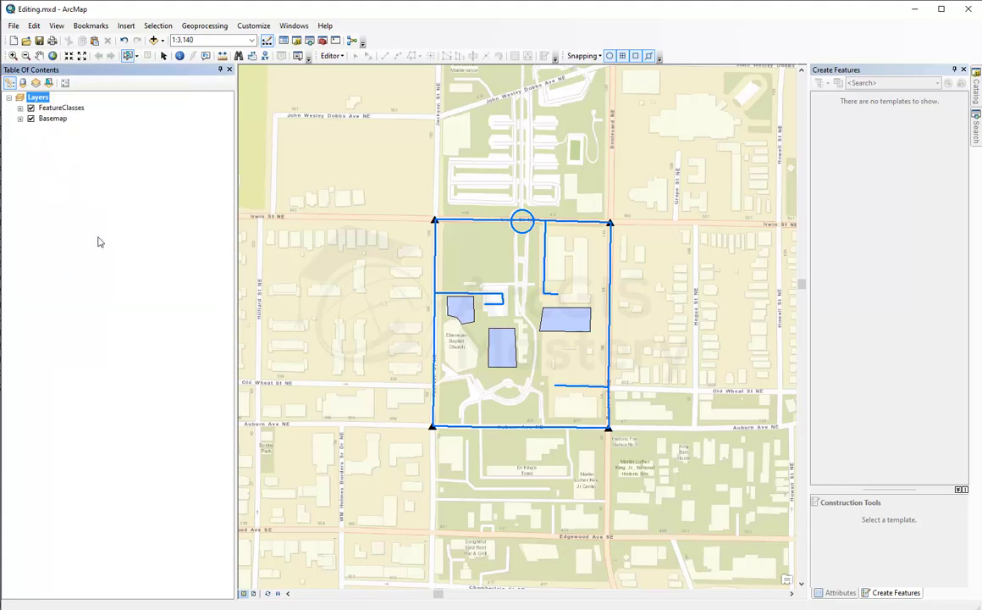
Expand all layers in the Layers data frame.
{"action": "right_click", "coordinate": [42, 96]}
{"action": "left_click", "coordinate": [99, 227]}
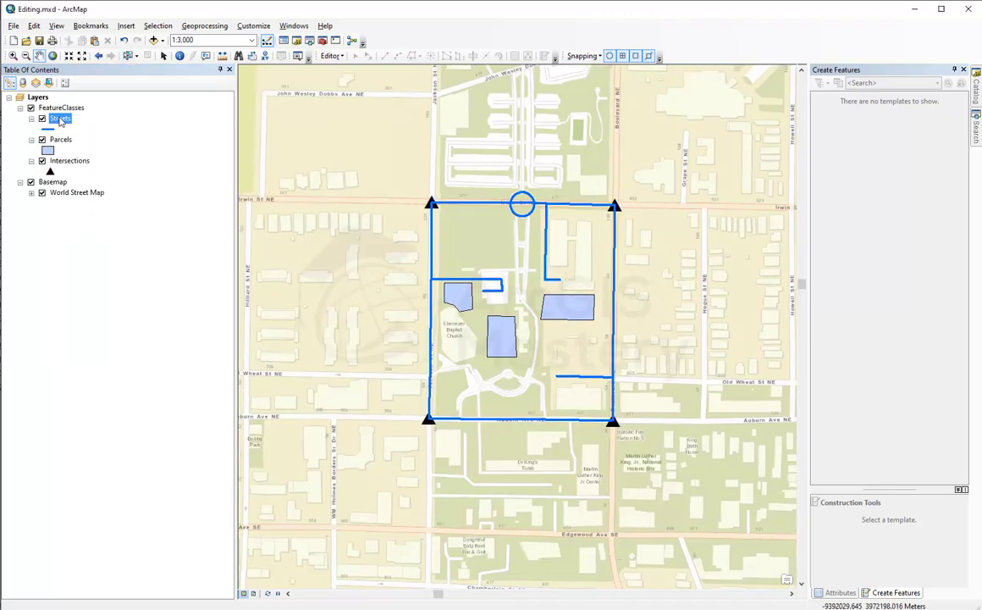
Set the Streets layer's minimum visible scale to the current 1:3,000 and check its display at smaller and larger map scales.
{"action": "right_click", "coordinate": [61, 119]}
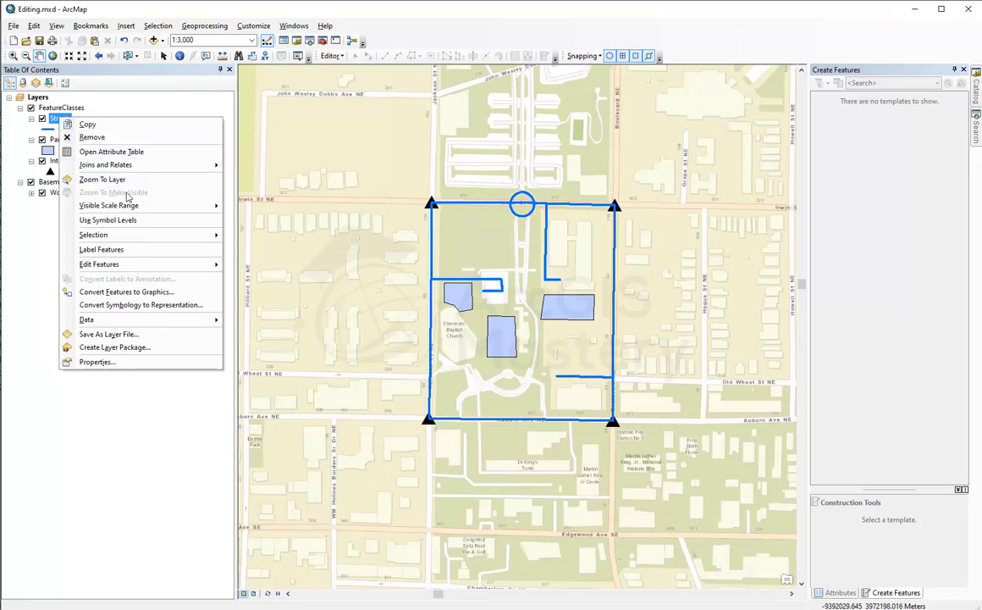
{"action": "mouse_move", "coordinate": [146, 207]}
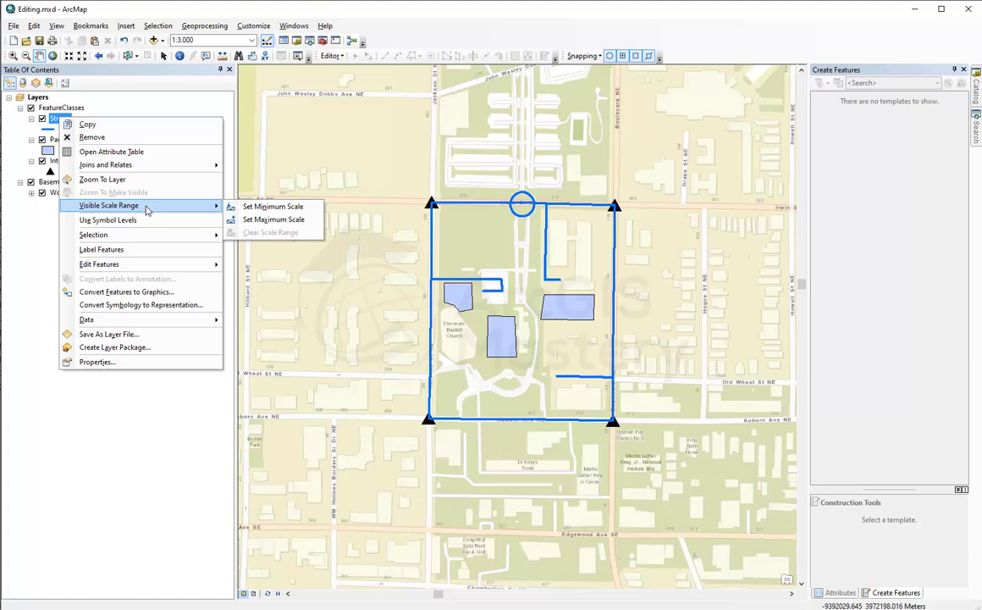
{"action": "left_click", "coordinate": [260, 212]}
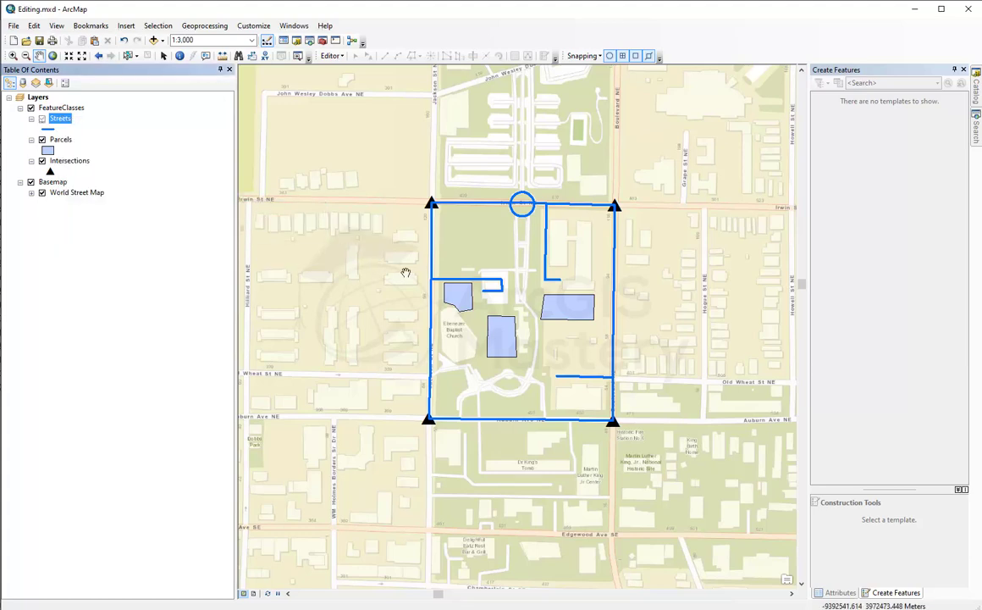
{"action": "mouse_move", "coordinate": [406, 272]}
{"action": "left_mouse_down"}
{"action": "mouse_move", "coordinate": [516, 327]}
{"action": "mouse_move", "coordinate": [408, 279]}
{"action": "left_mouse_up"}
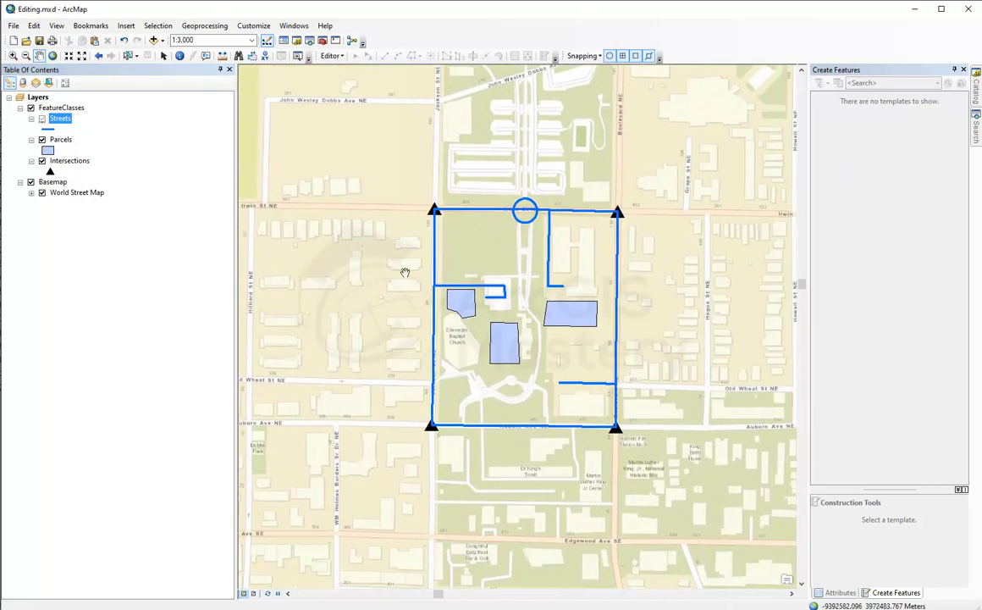
{"action": "scroll", "coordinate": [522, 290], "scroll_direction": "down", "scroll_amount": 2}
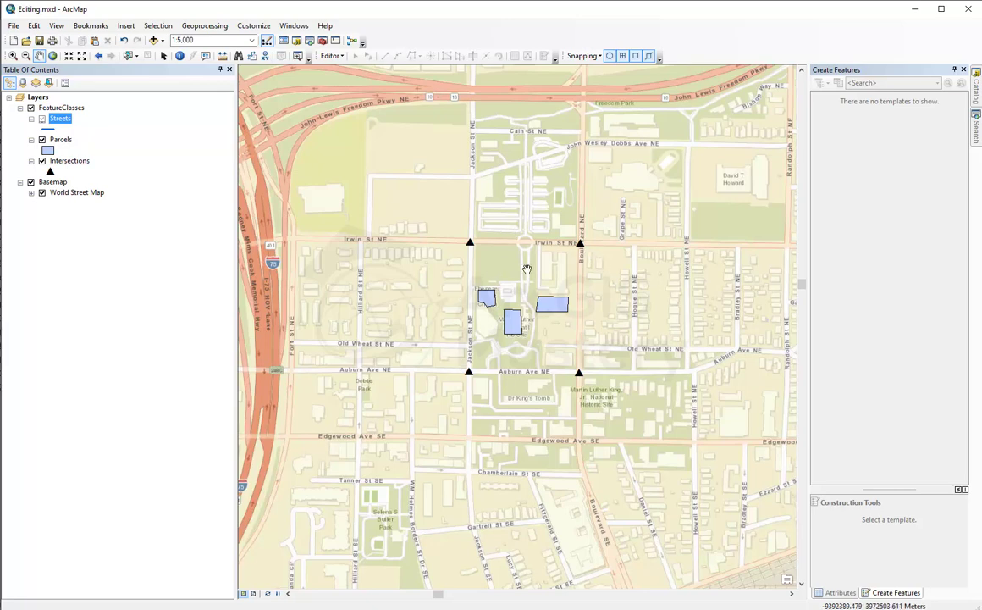
{"action": "scroll", "coordinate": [526, 269], "scroll_direction": "up", "scroll_amount": 3}
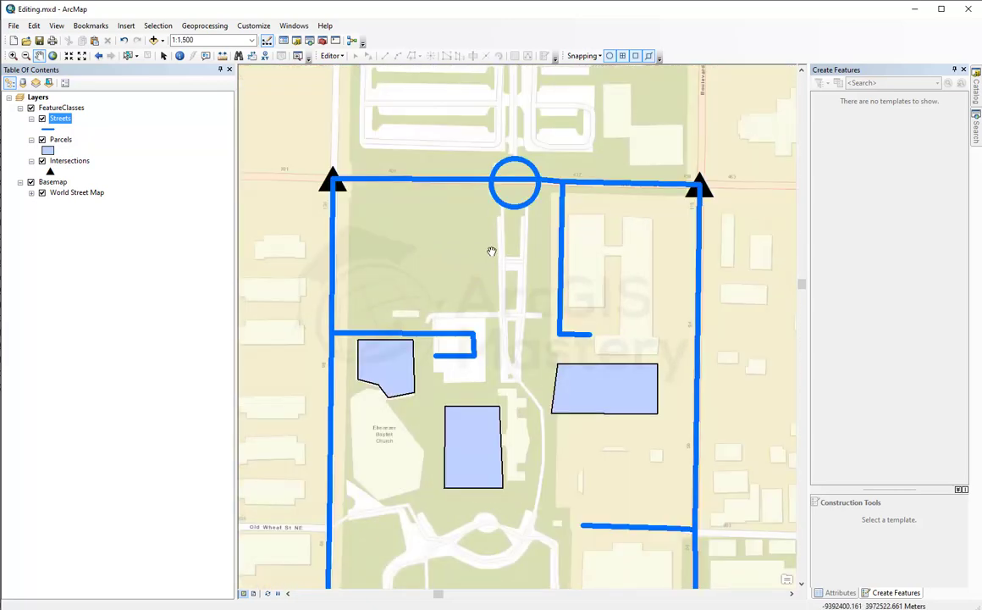
{"action": "right_click", "coordinate": [60, 122]}
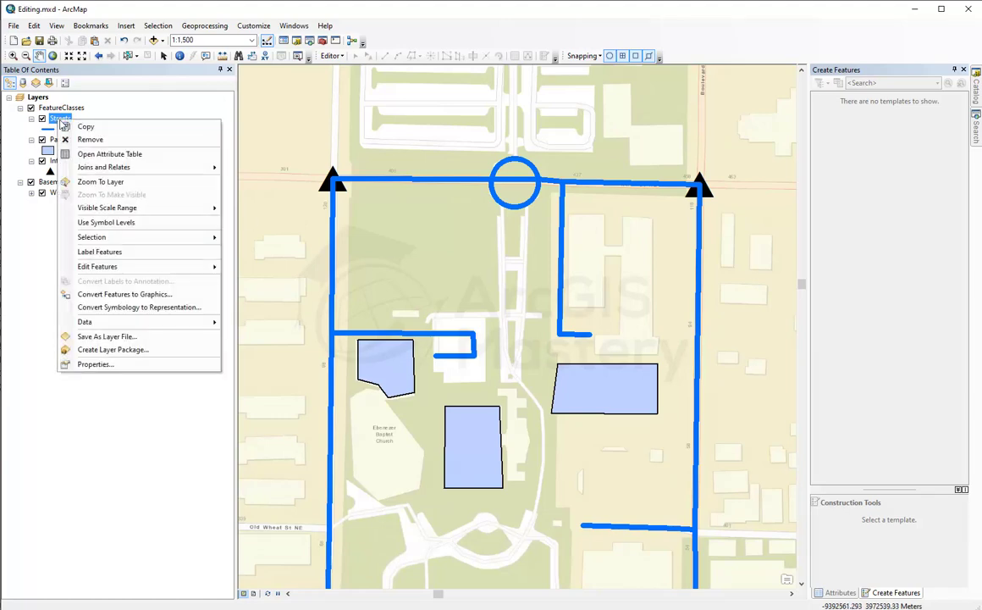
{"action": "left_click", "coordinate": [422, 284]}
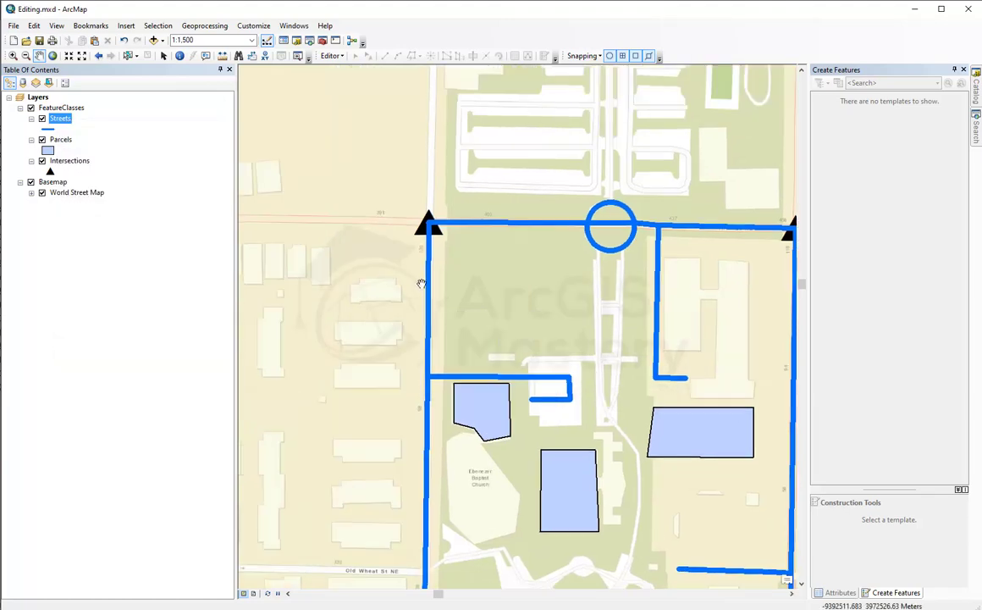
{"action": "scroll", "coordinate": [441, 288], "scroll_direction": "down", "scroll_amount": 3}
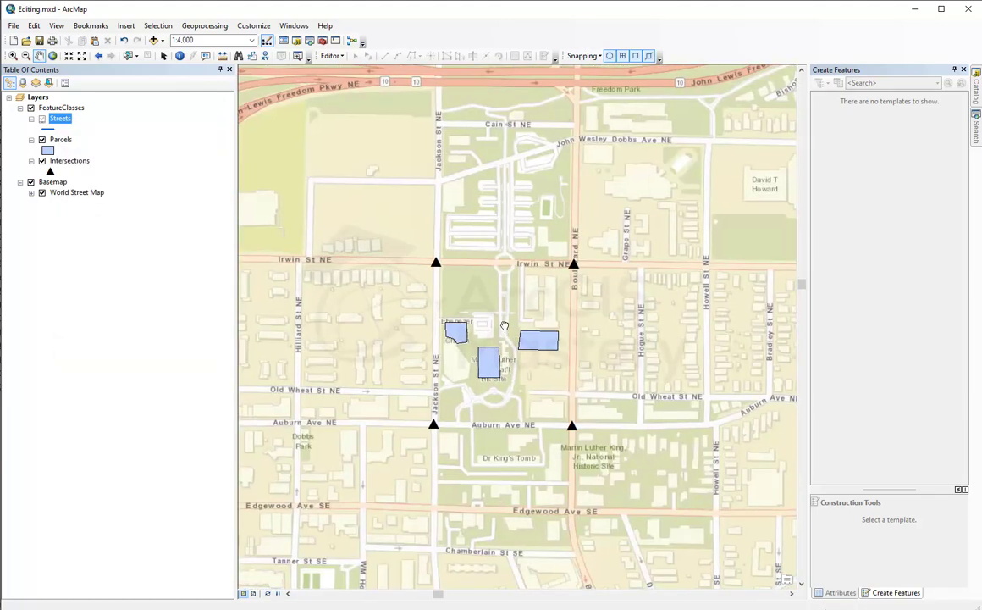
Clear the Streets layer's visible scale range at a map scale of 1:4,000.
{"action": "right_click", "coordinate": [63, 121]}
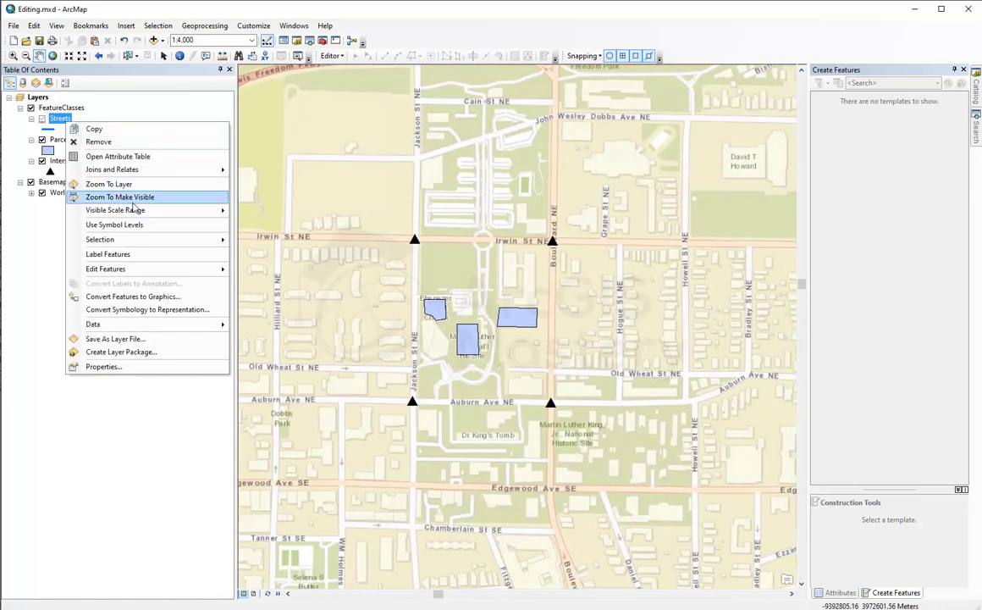
{"action": "mouse_move", "coordinate": [193, 209]}
{"action": "left_click", "coordinate": [273, 238]}
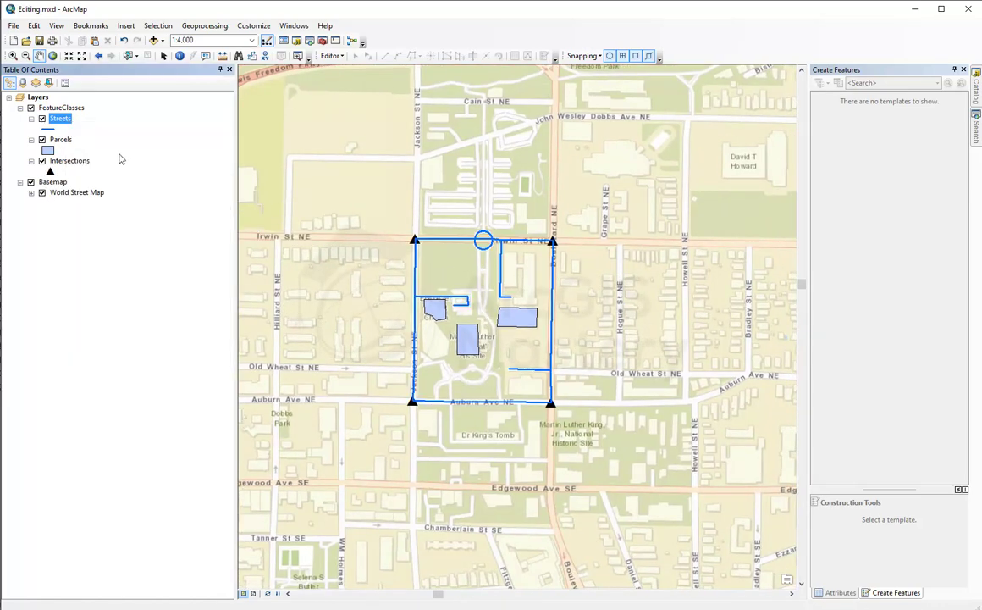
Set the Streets layer's maximum visible scale to the current 1:4,000 and check its display at other map scales.
{"action": "right_click", "coordinate": [61, 118]}
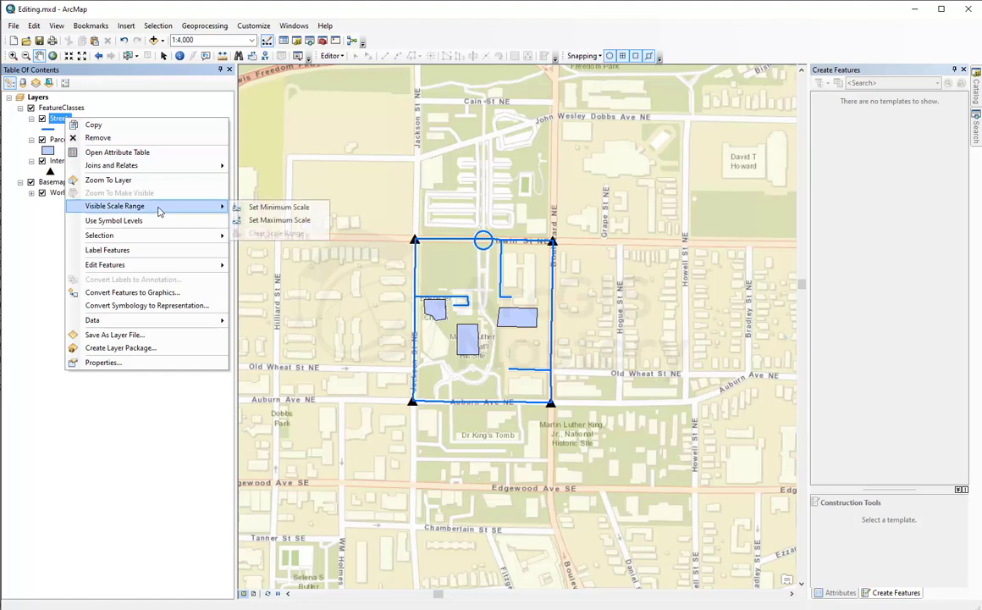
{"action": "left_click", "coordinate": [255, 222]}
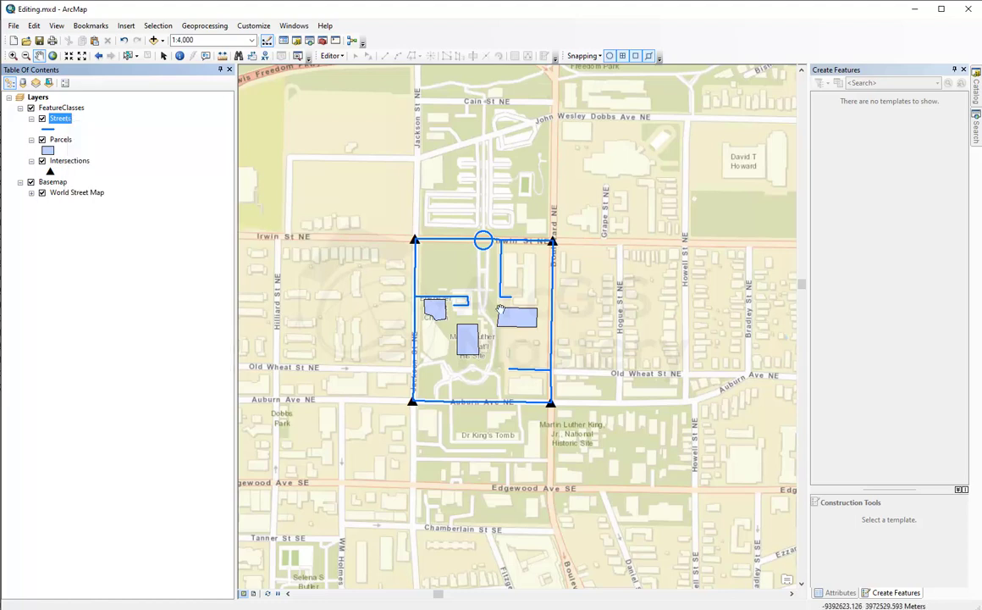
{"action": "scroll", "coordinate": [468, 285], "scroll_direction": "up", "scroll_amount": 1}
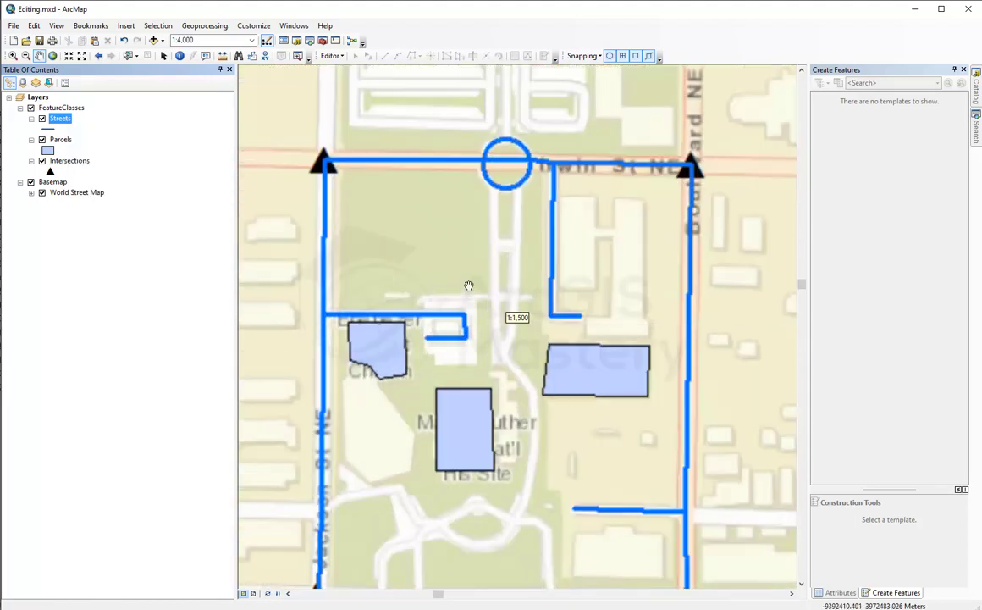
{"action": "scroll", "coordinate": [468, 286], "scroll_direction": "down", "scroll_amount": 1}
{"action": "scroll", "coordinate": [468, 286], "scroll_direction": "down", "scroll_amount": 2}
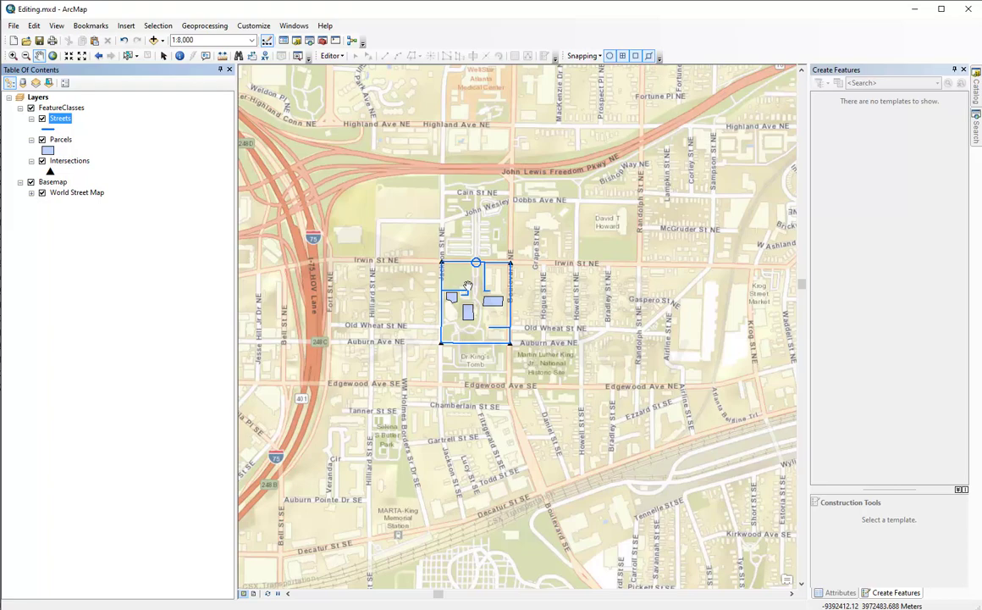
{"action": "scroll", "coordinate": [467, 287], "scroll_direction": "down", "scroll_amount": 5}
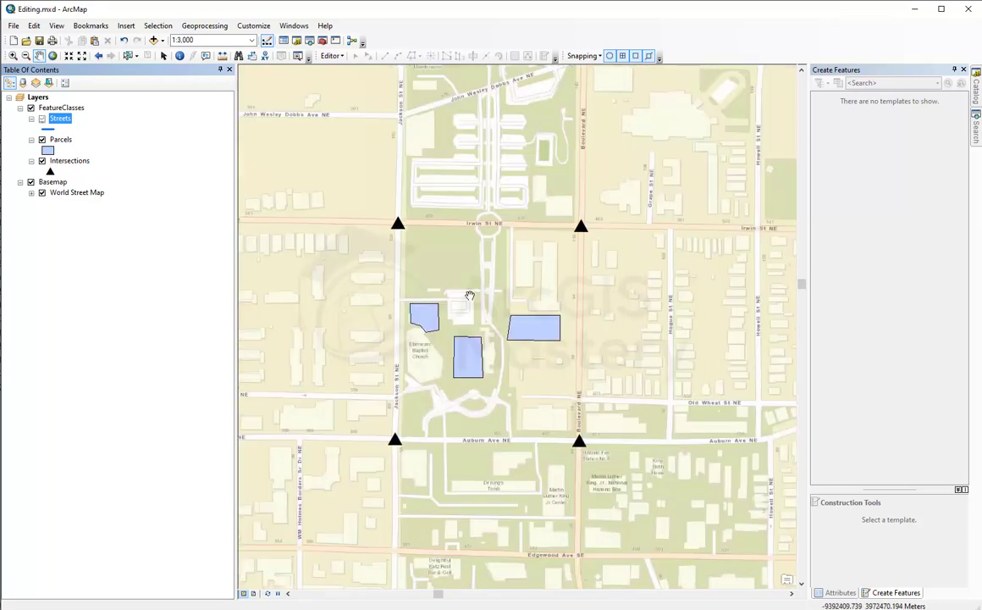
Remove the maximum scale limit from the Streets layer by clearing its visible scale range.
{"action": "right_click", "coordinate": [58, 125]}
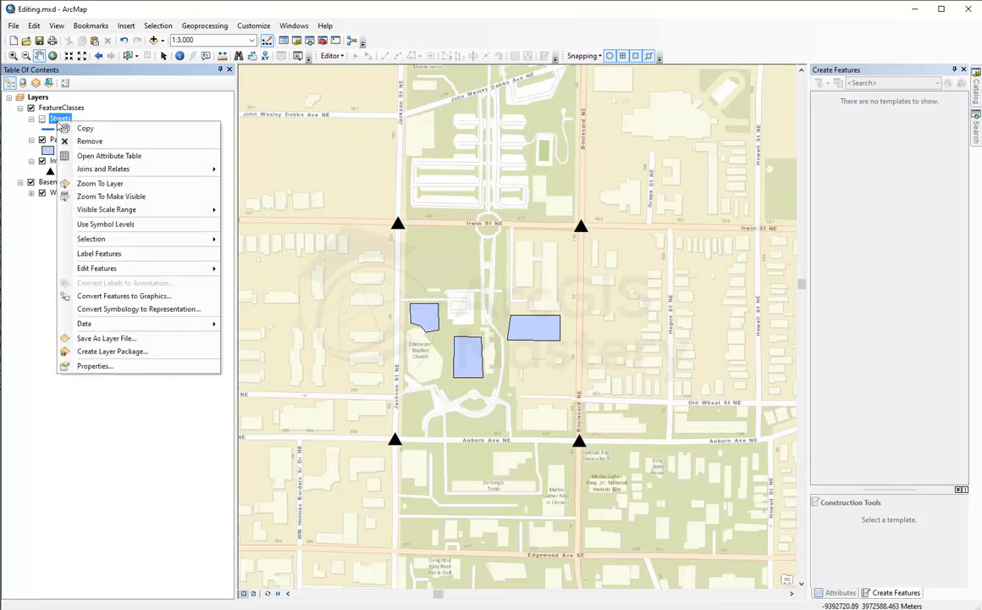
{"action": "mouse_move", "coordinate": [146, 218]}
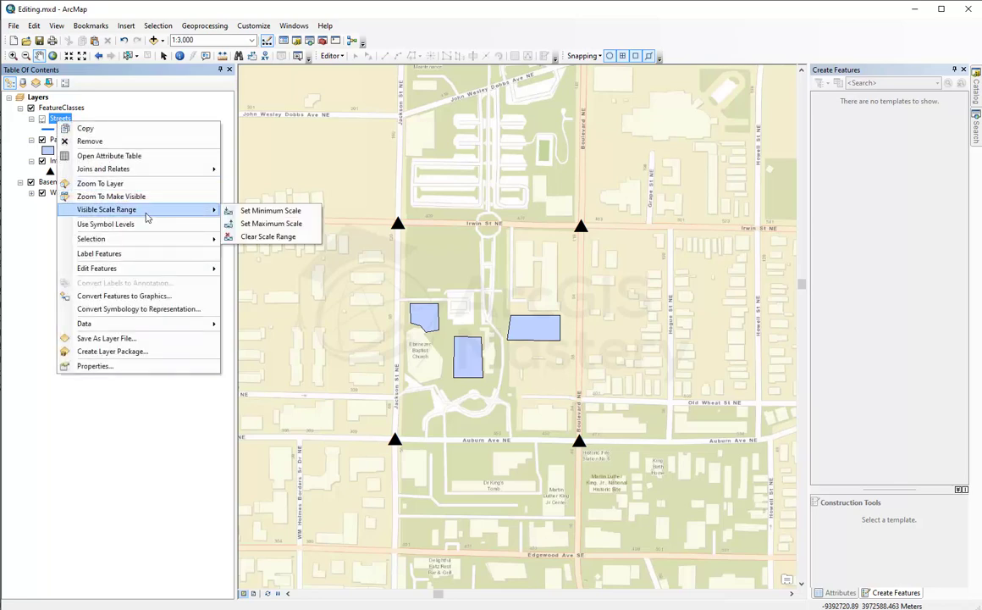
{"action": "left_click", "coordinate": [267, 237]}
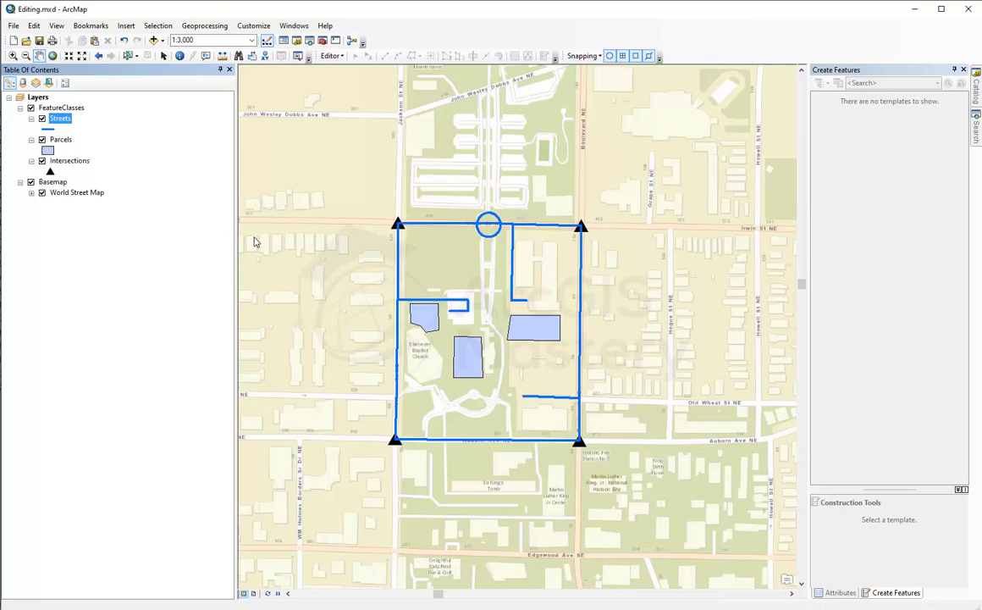
Pan the map far away from the street features and return to the full extent of the Streets layer.
{"action": "right_click", "coordinate": [61, 123]}
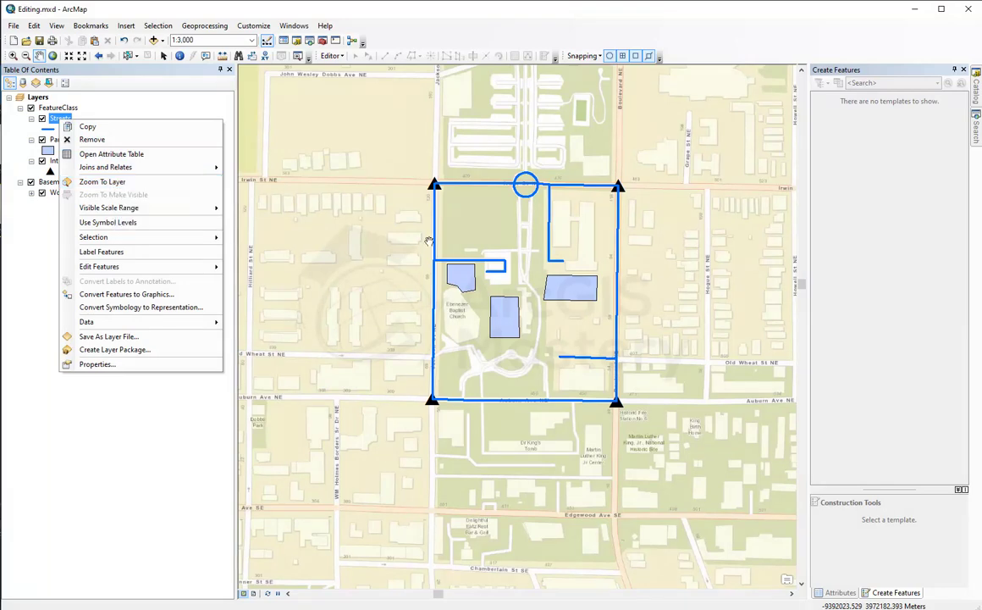
{"action": "left_click", "coordinate": [429, 241]}
{"action": "left_click_drag", "start_coordinate": [430, 241], "coordinate": [831, 278]}
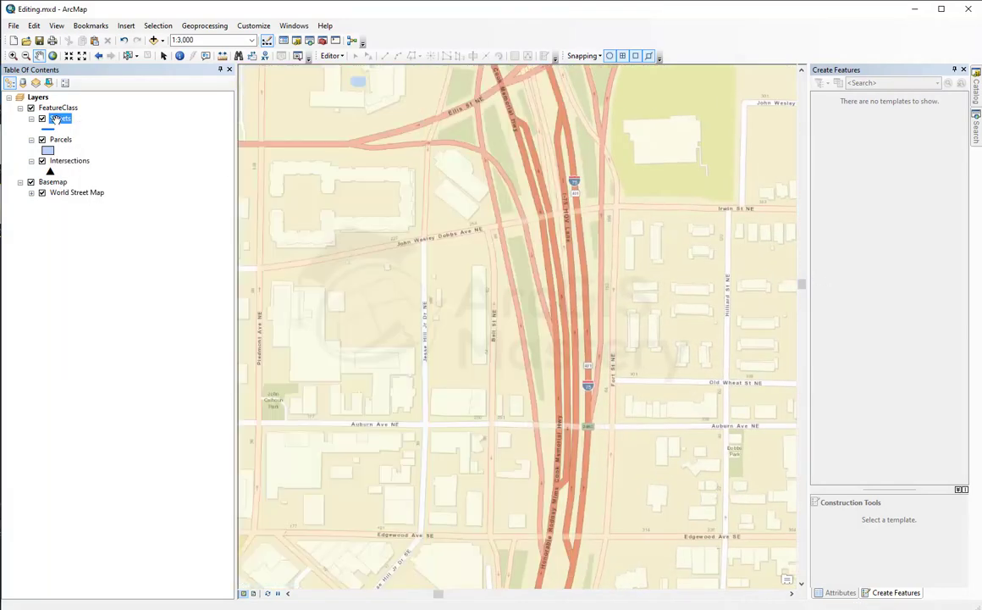
{"action": "right_click", "coordinate": [56, 119]}
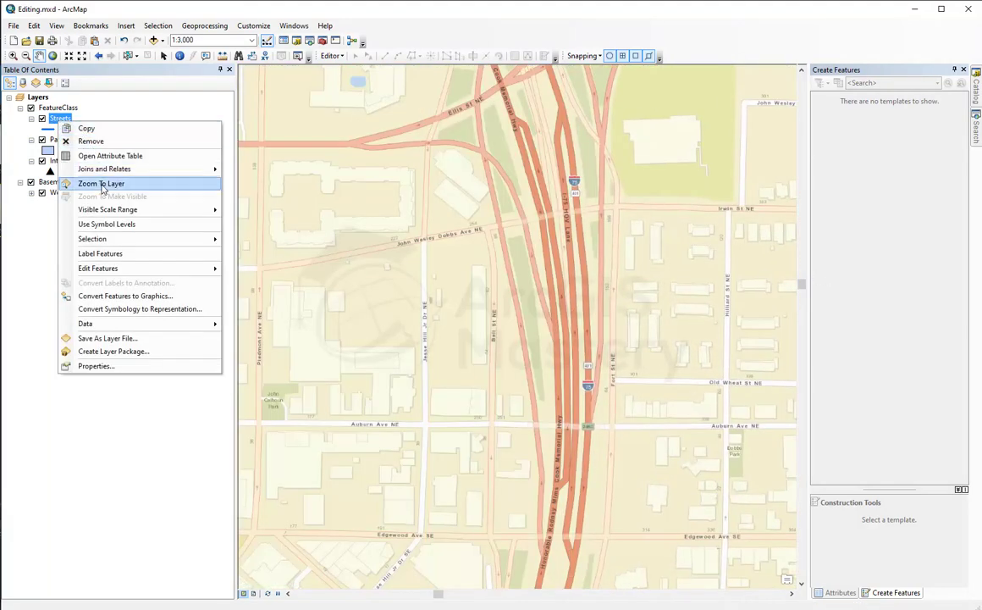
{"action": "left_click", "coordinate": [101, 184]}
{"action": "scroll", "coordinate": [466, 251], "scroll_direction": "up", "scroll_amount": 3}
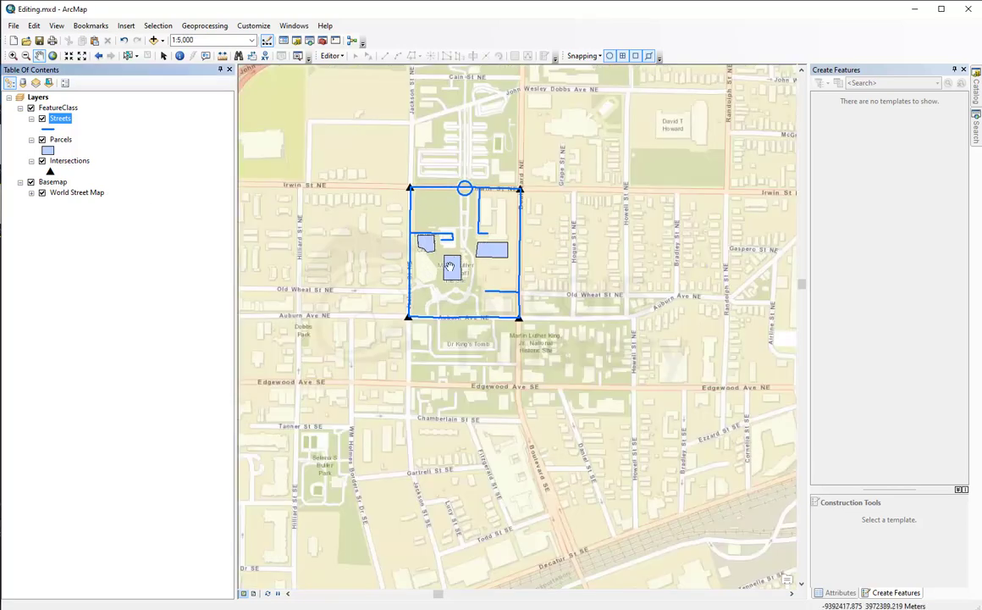
{"action": "right_click", "coordinate": [60, 120]}
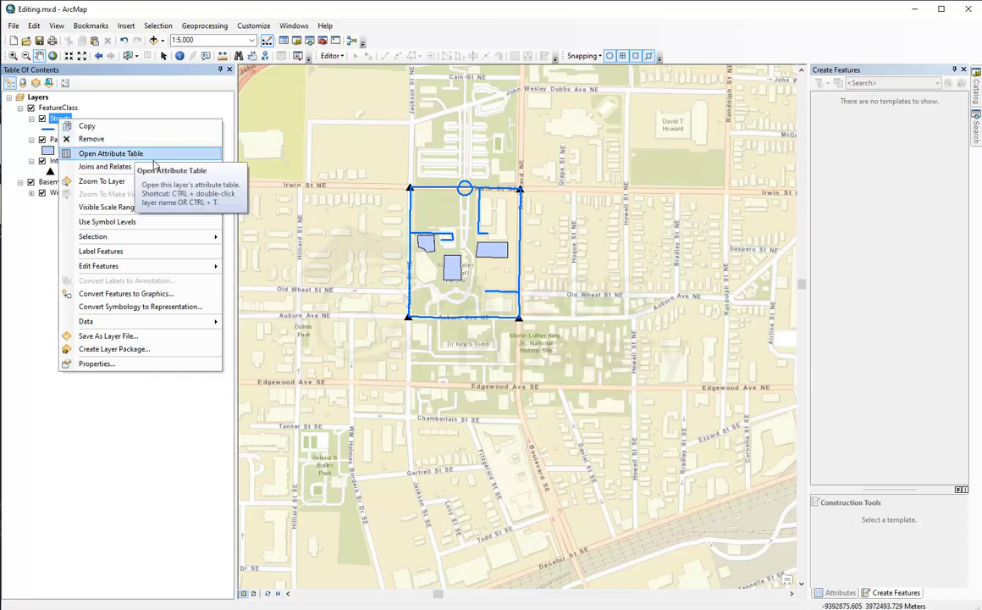
{"action": "mouse_move", "coordinate": [155, 172]}
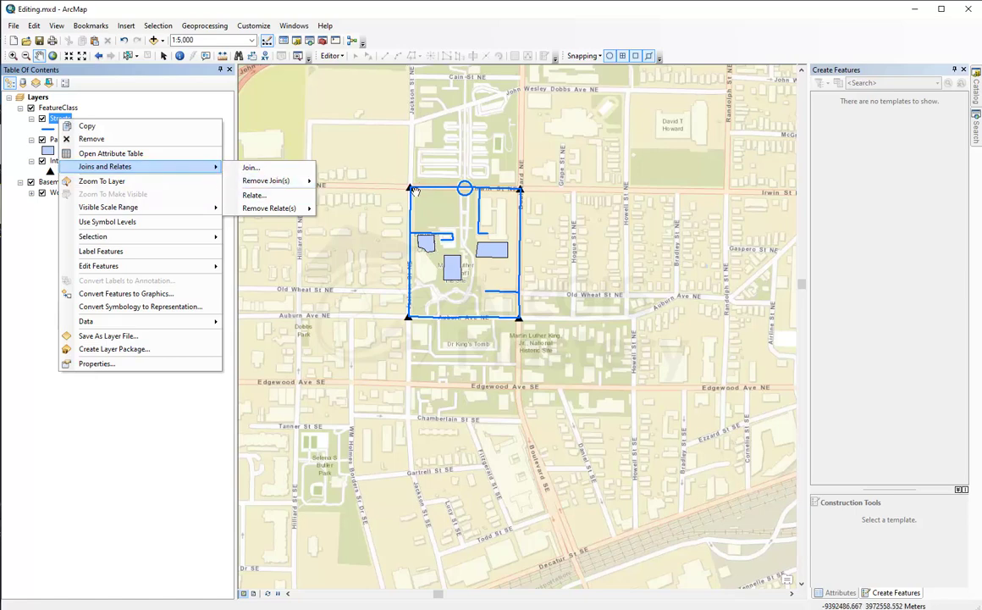
{"action": "left_click", "coordinate": [140, 114]}
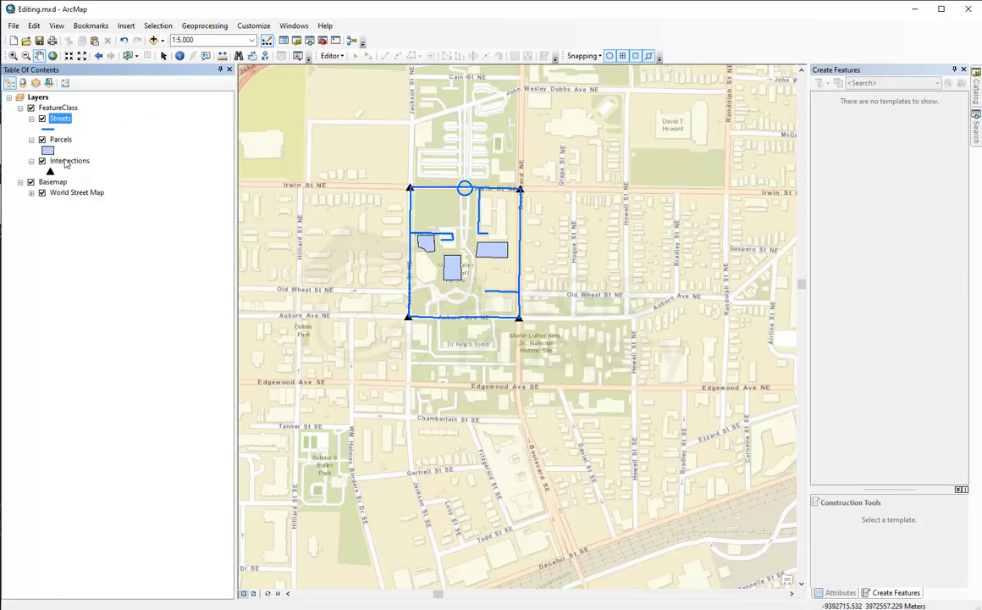
Join Streets to the Intersections layer based on spatial location, giving each point all attributes of the closest line and keeping the default output path.
{"action": "right_click", "coordinate": [73, 162]}
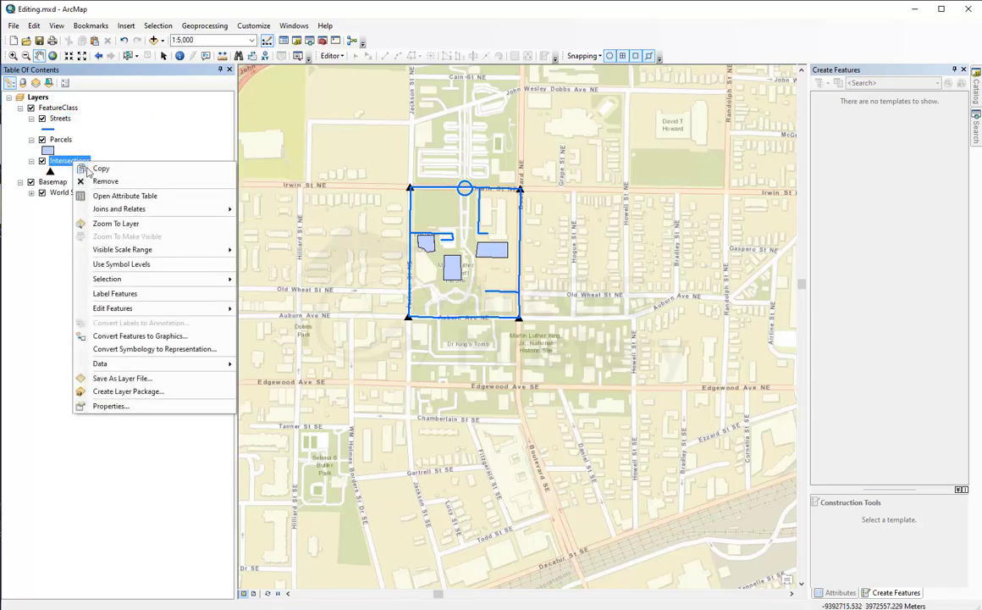
{"action": "mouse_move", "coordinate": [190, 209]}
{"action": "left_click", "coordinate": [264, 210]}
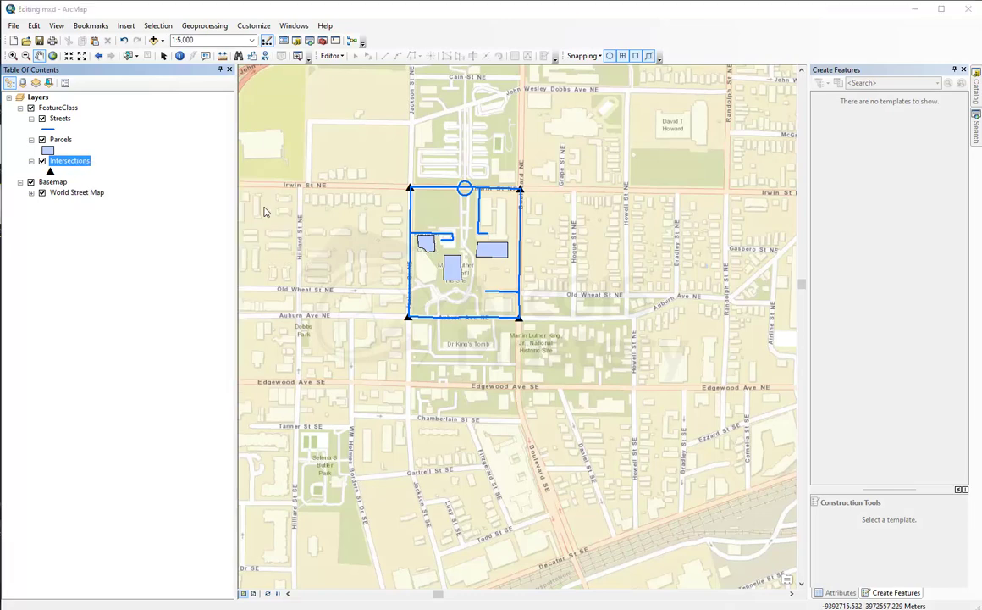
{"action": "left_click_drag", "start_coordinate": [503, 136], "coordinate": [266, 137]}
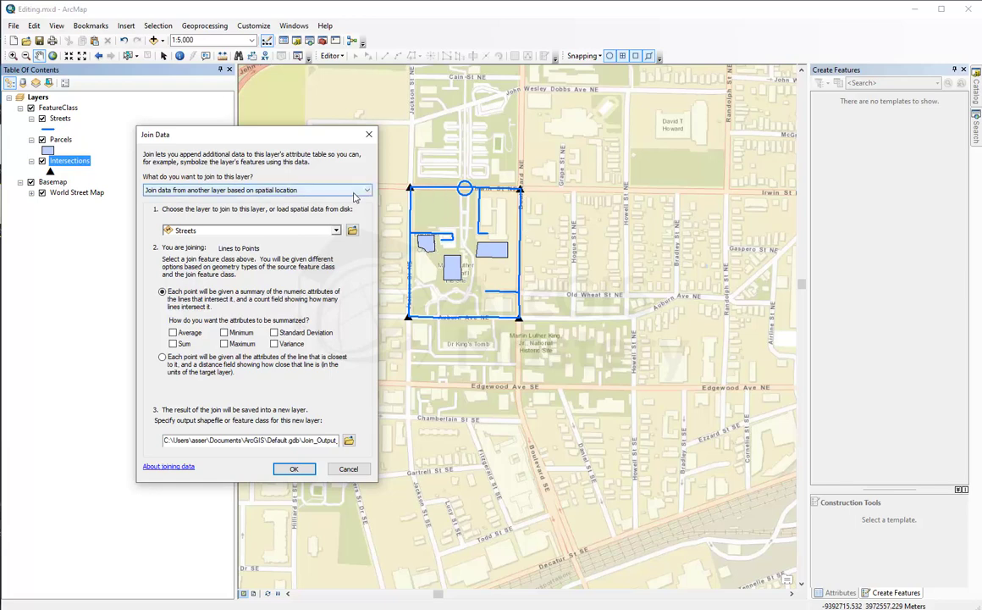
{"action": "left_click", "coordinate": [351, 192]}
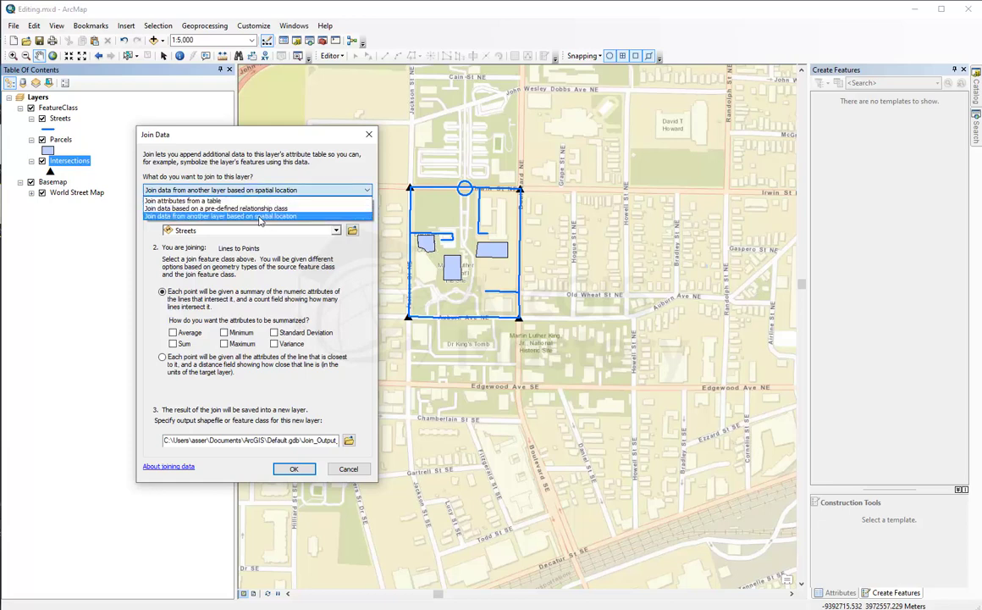
{"action": "left_click", "coordinate": [260, 218]}
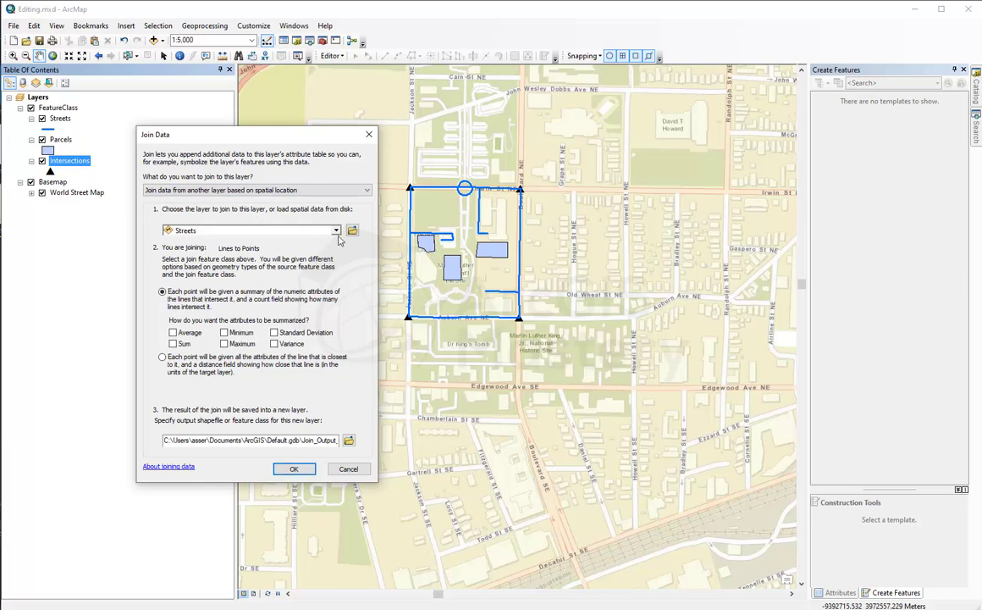
{"action": "left_click", "coordinate": [163, 357]}
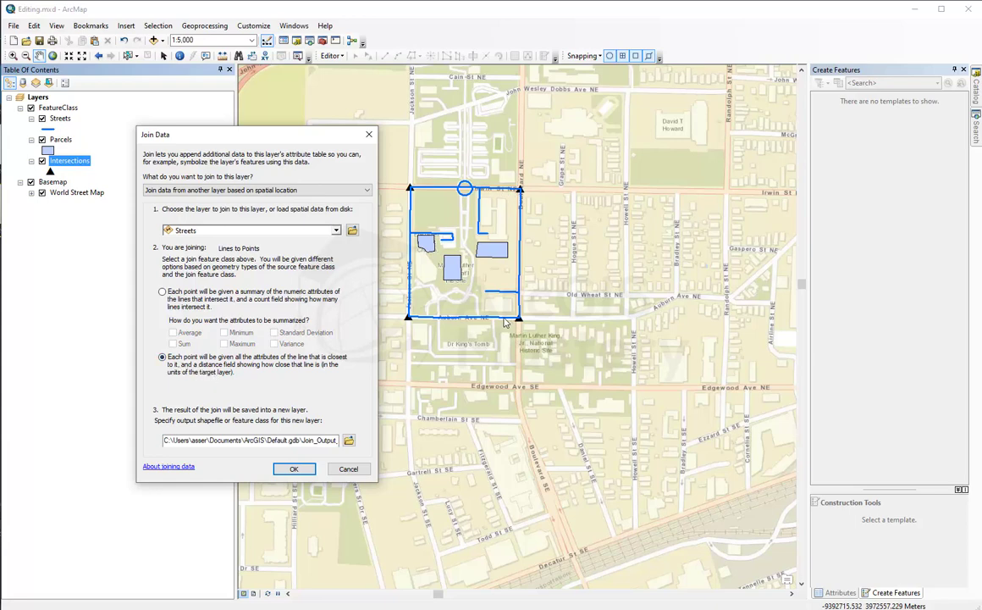
{"action": "left_click_drag", "start_coordinate": [305, 440], "coordinate": [343, 442]}
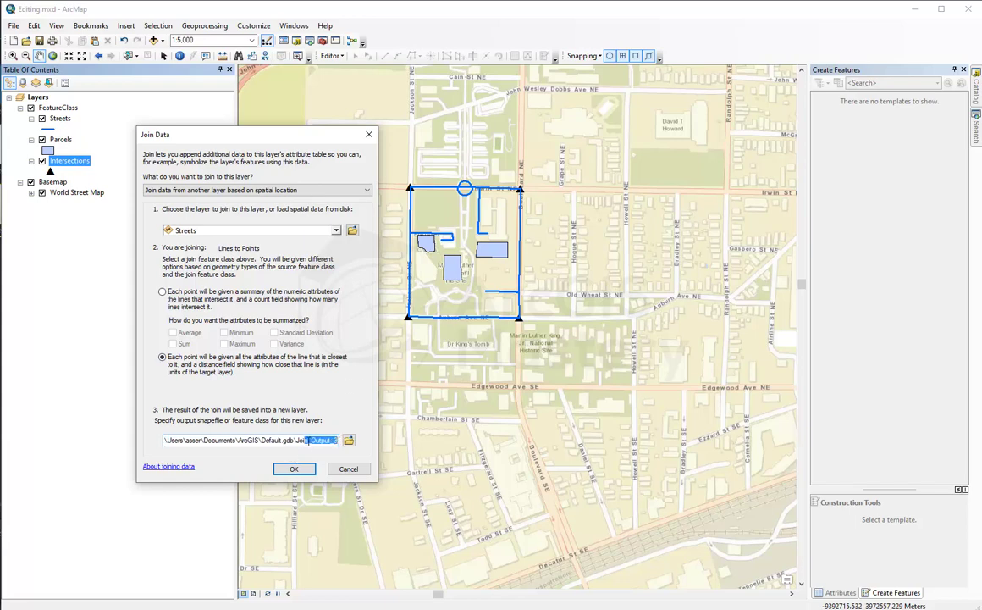
{"action": "left_click", "coordinate": [305, 440]}
{"action": "key", "text": "Return"}
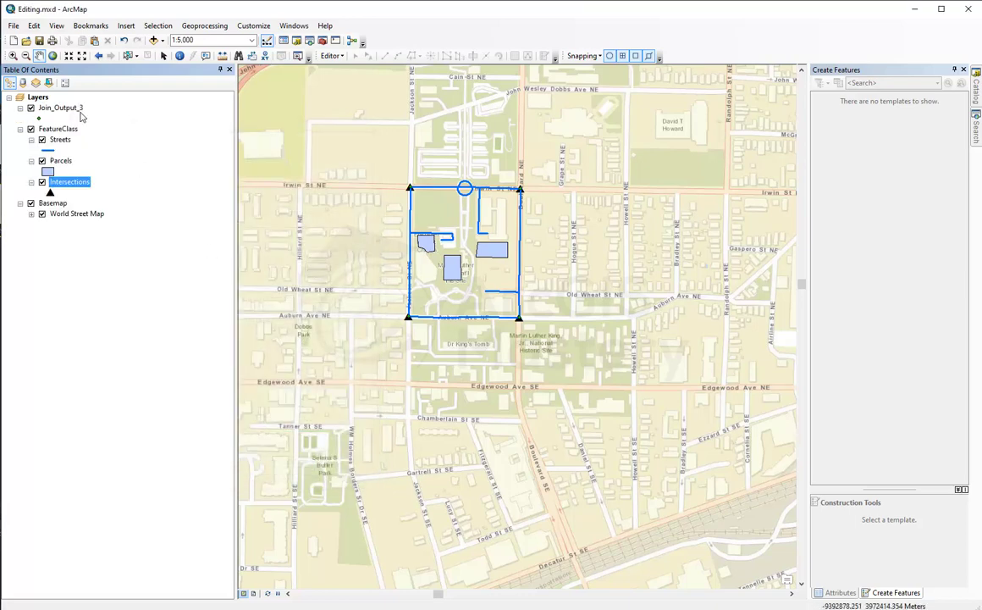
Open the Join_Output_3 attribute table and examine the street columns from STREETS_OBJECTID to Distance, then close it.
{"action": "left_click", "coordinate": [71, 108]}
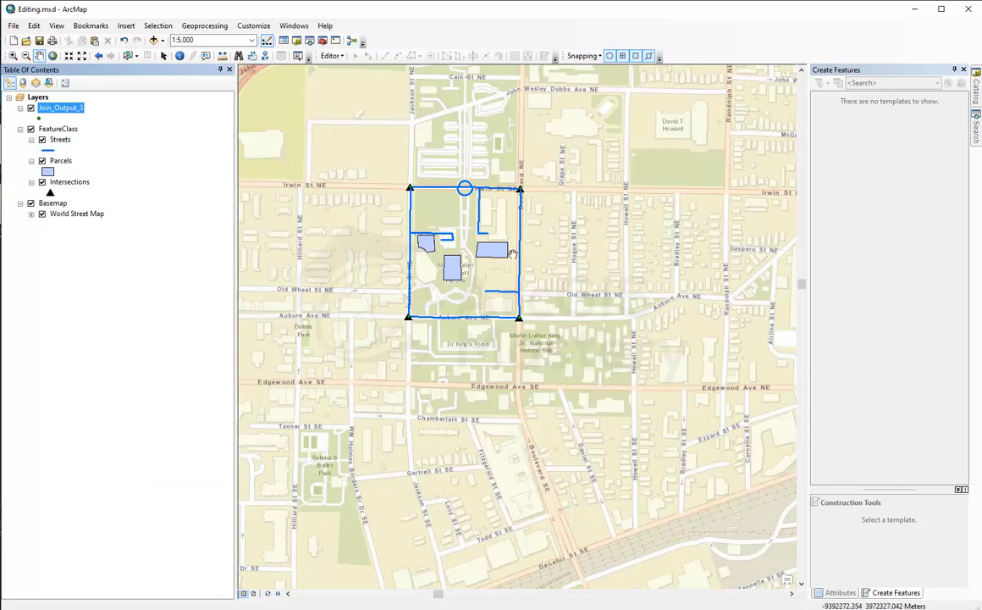
{"action": "right_click", "coordinate": [67, 108]}
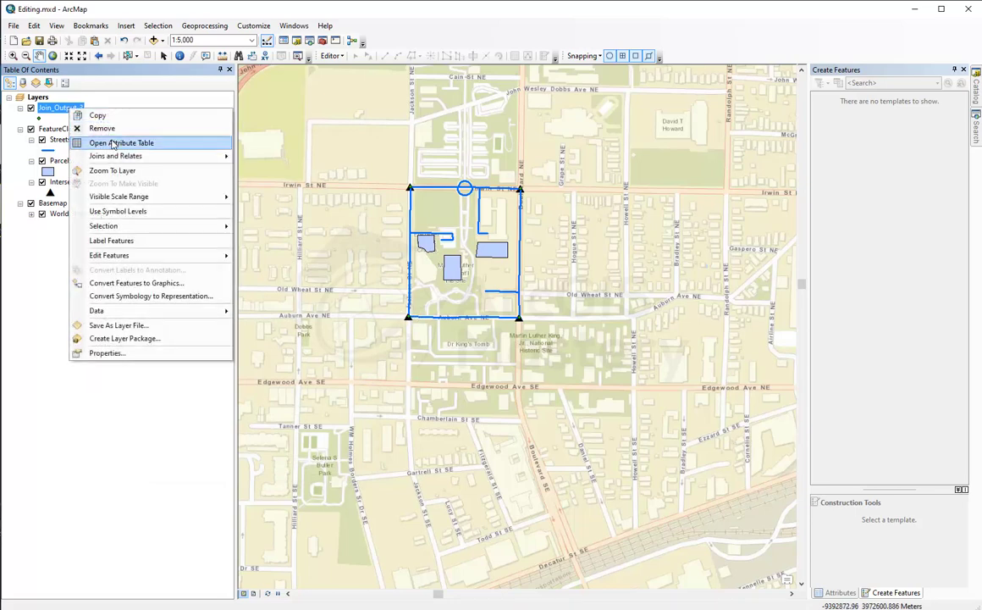
{"action": "left_click", "coordinate": [112, 143]}
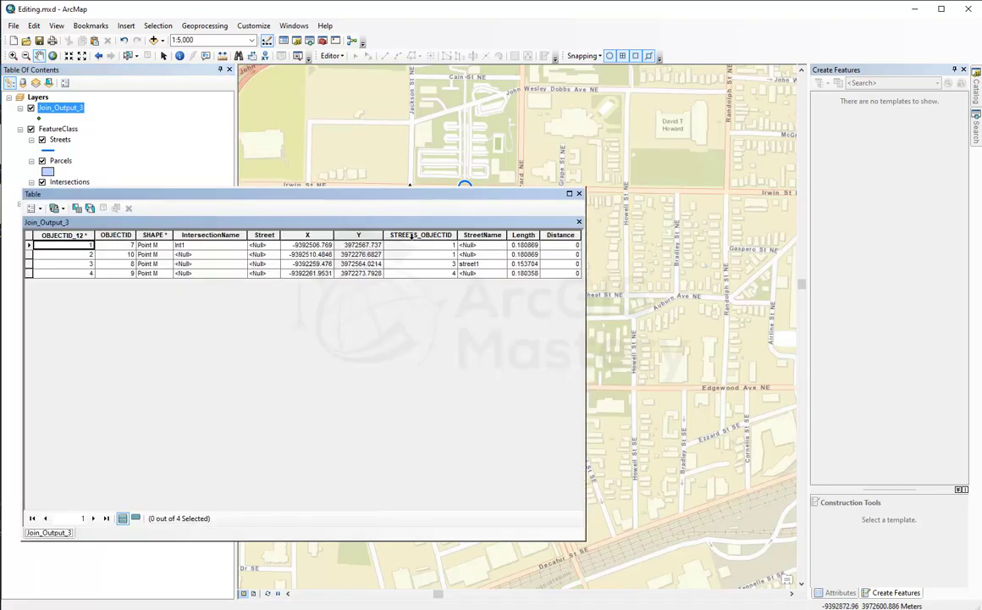
{"action": "left_click_drag", "start_coordinate": [429, 233], "coordinate": [556, 232]}
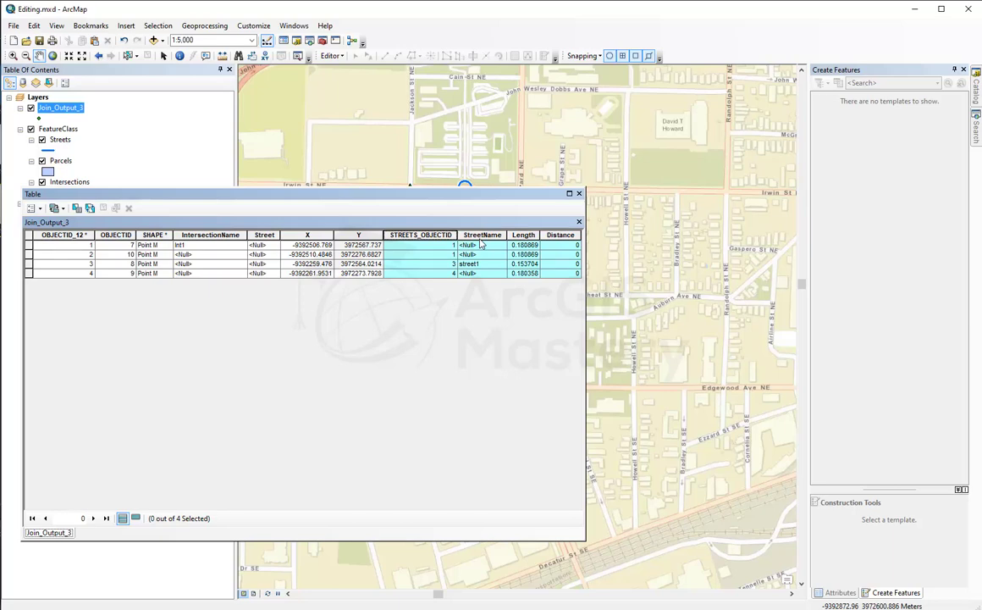
{"action": "left_click", "coordinate": [579, 193]}
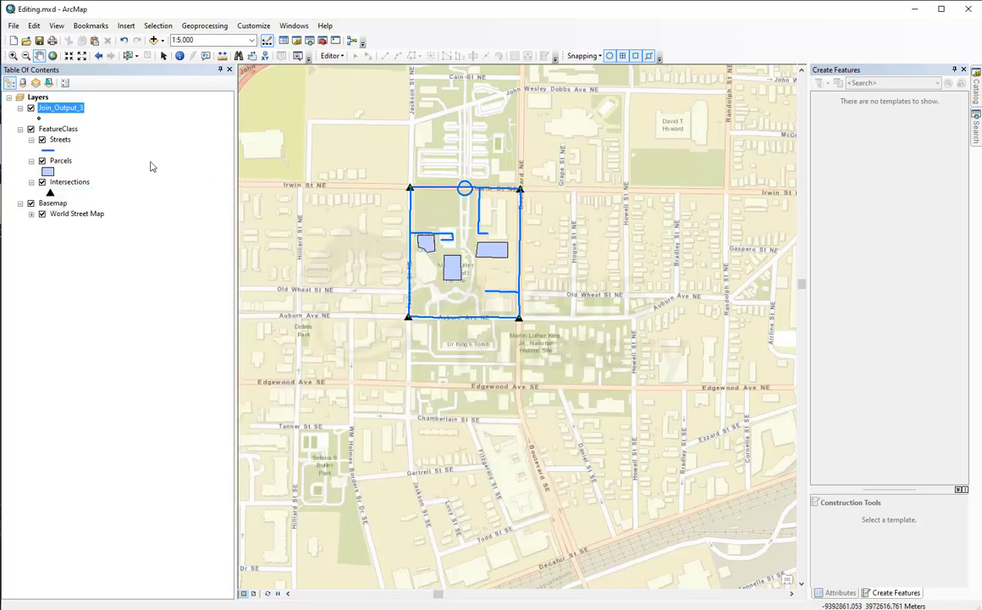
Examine all records and fields in the Intersections layer's attribute table, then close the table.
{"action": "right_click", "coordinate": [69, 181]}
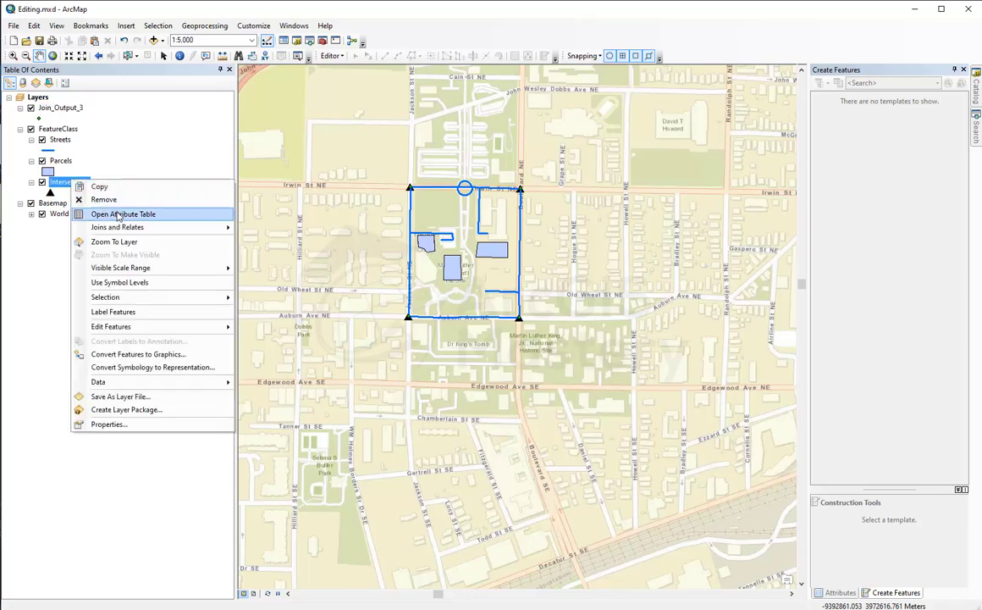
{"action": "left_click", "coordinate": [119, 214]}
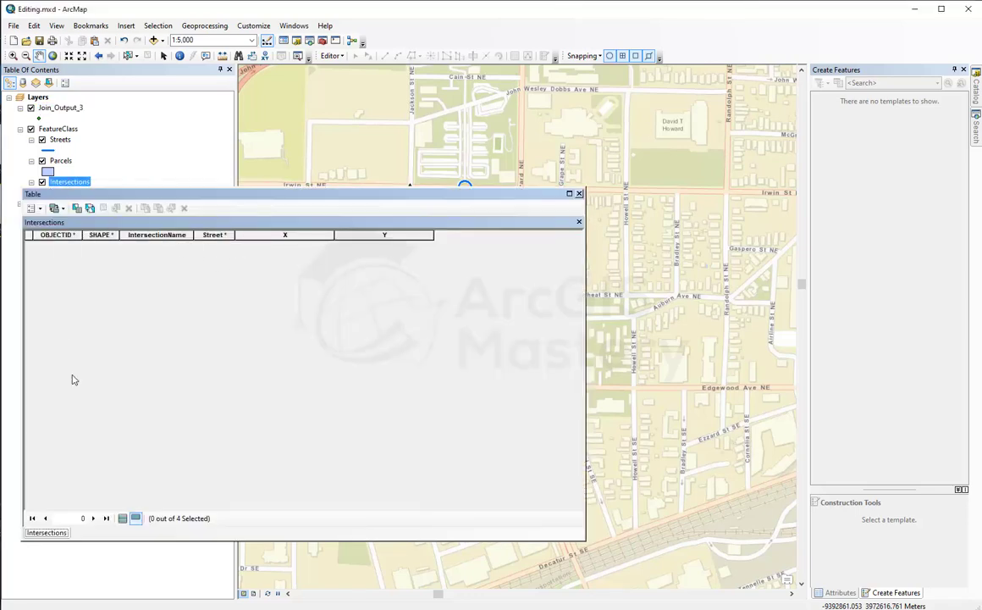
{"action": "left_click", "coordinate": [123, 518]}
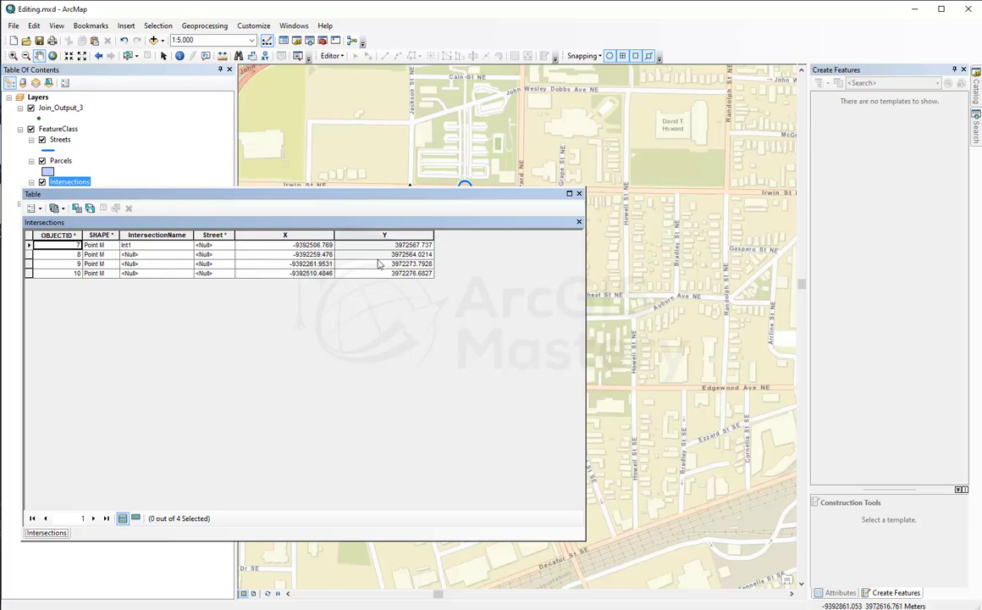
{"action": "left_click", "coordinate": [580, 194]}
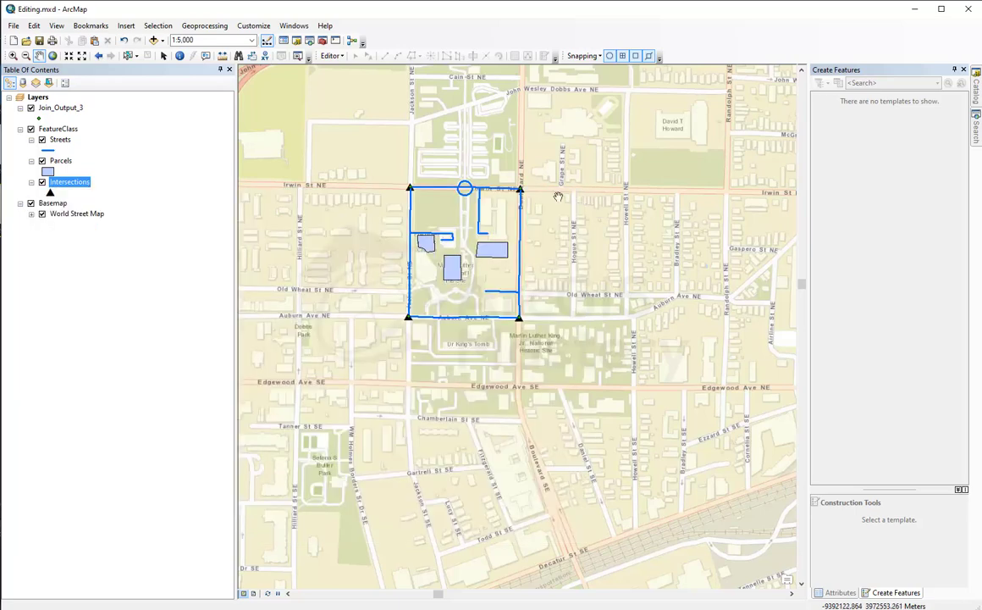
Recheck the intersection and StreetName values in the Join_Output_3 attribute table and remove that layer from the map.
{"action": "right_click", "coordinate": [64, 108]}
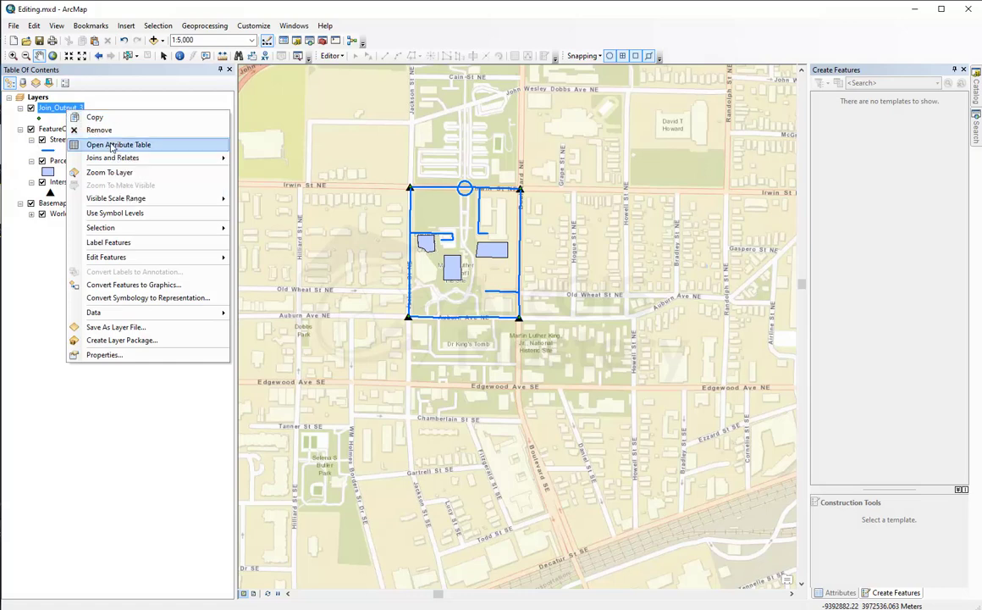
{"action": "left_click", "coordinate": [113, 146]}
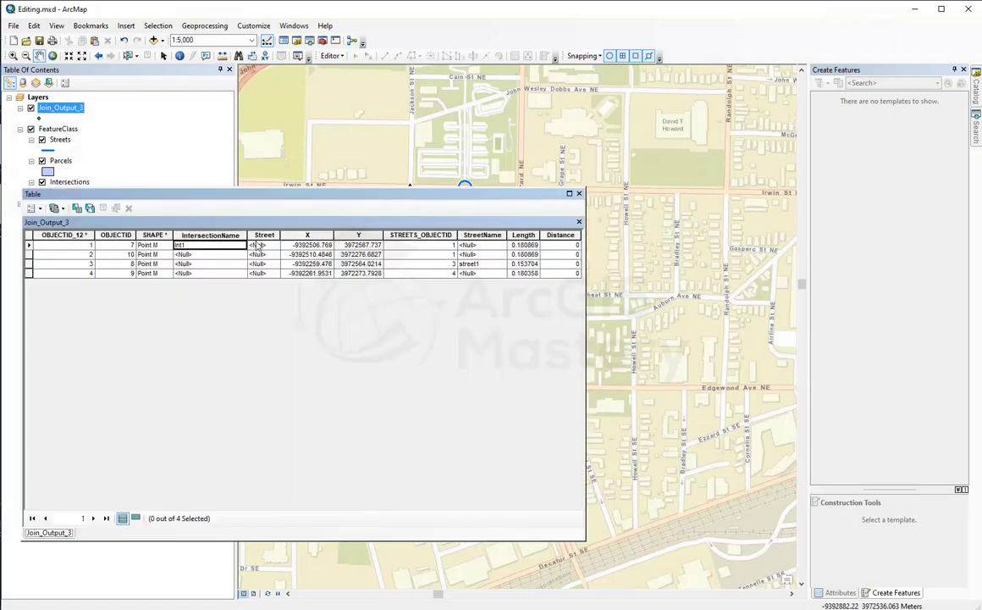
{"action": "left_click", "coordinate": [357, 245]}
{"action": "left_click", "coordinate": [477, 264]}
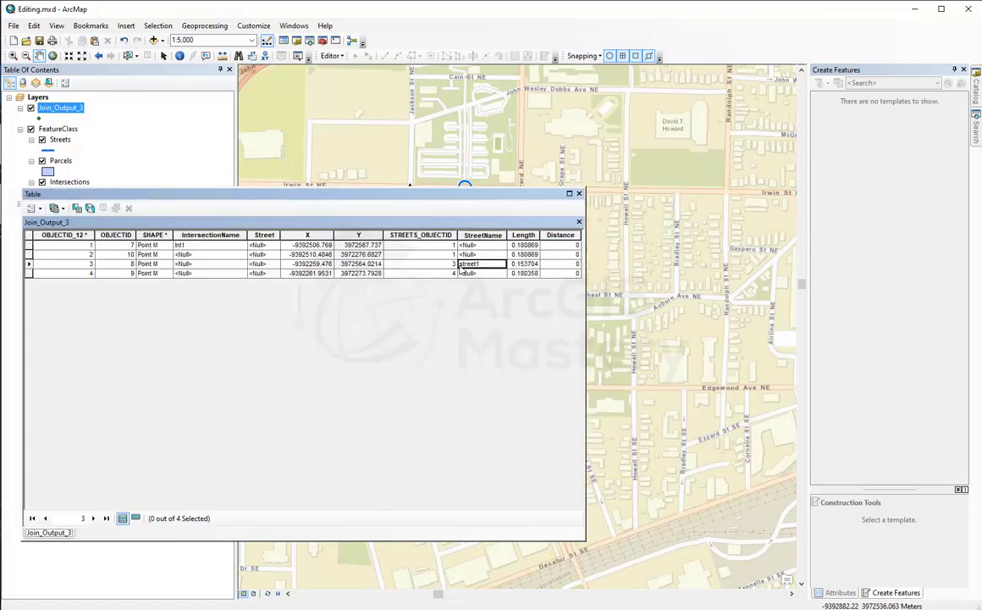
{"action": "left_click", "coordinate": [579, 193]}
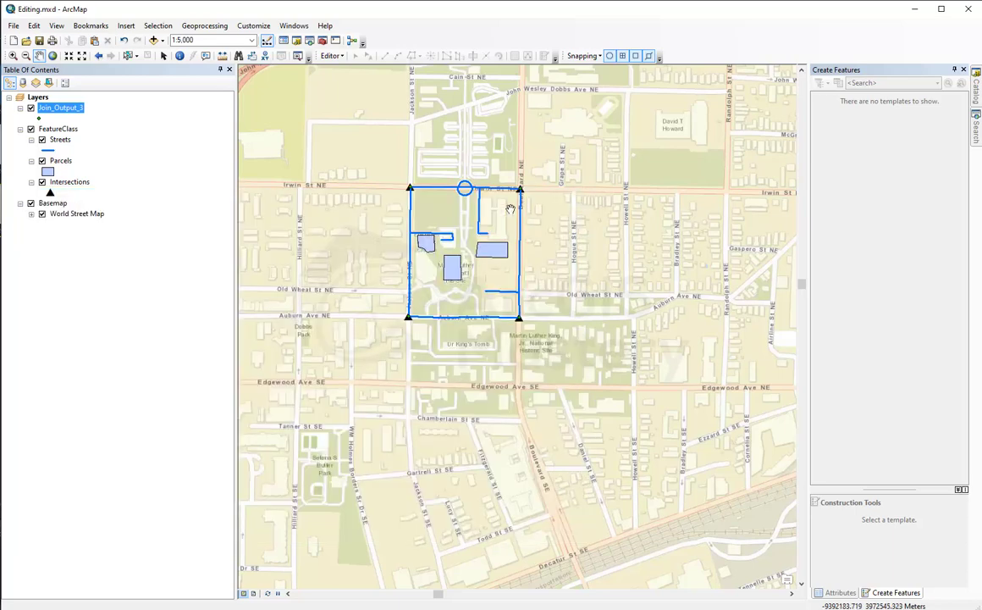
{"action": "right_click", "coordinate": [59, 114]}
{"action": "left_click", "coordinate": [81, 129]}
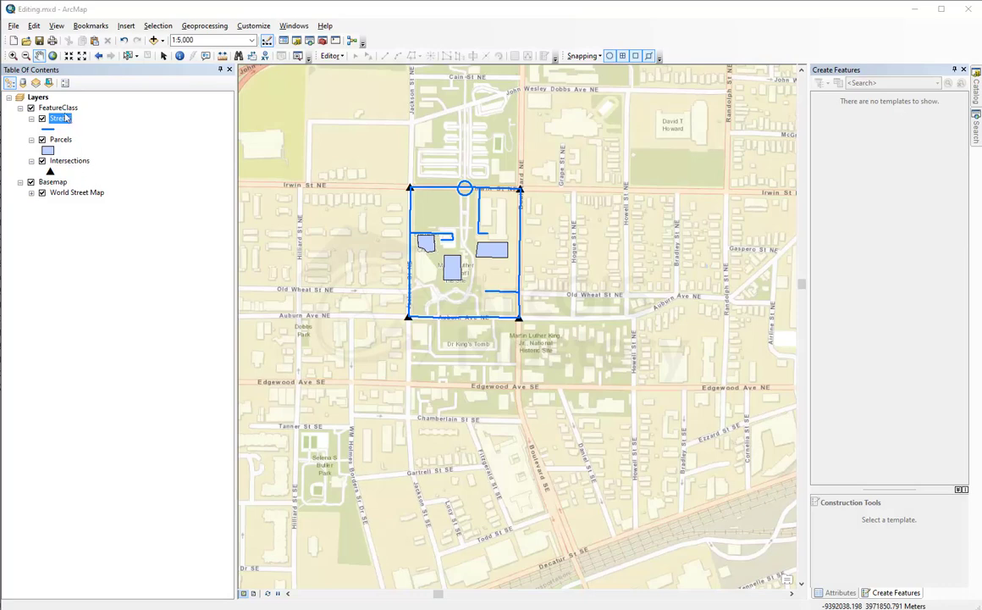
Select all features of the Streets layer and clear the selection again.
{"action": "right_click", "coordinate": [65, 122]}
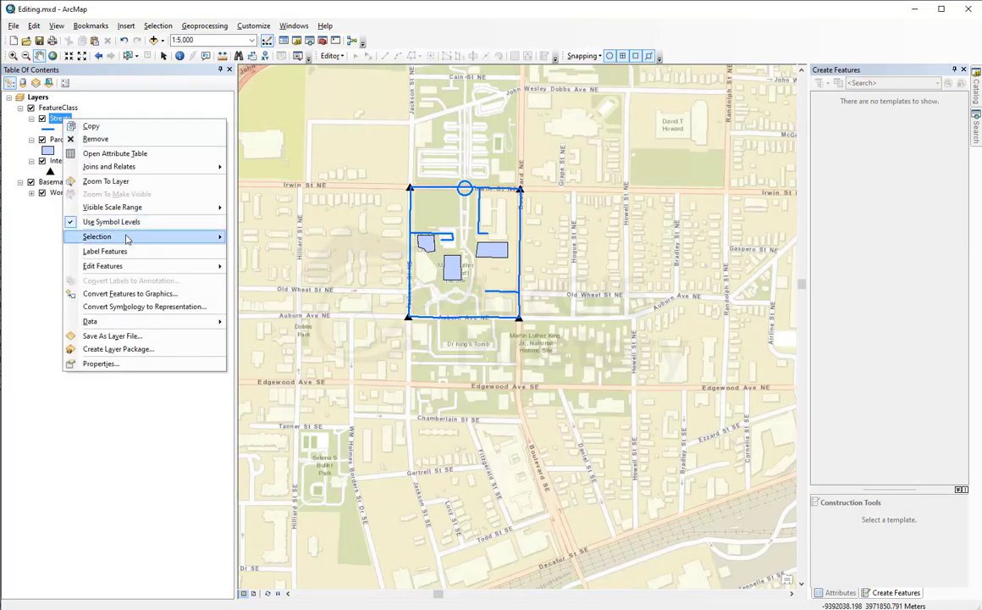
{"action": "mouse_move", "coordinate": [126, 240]}
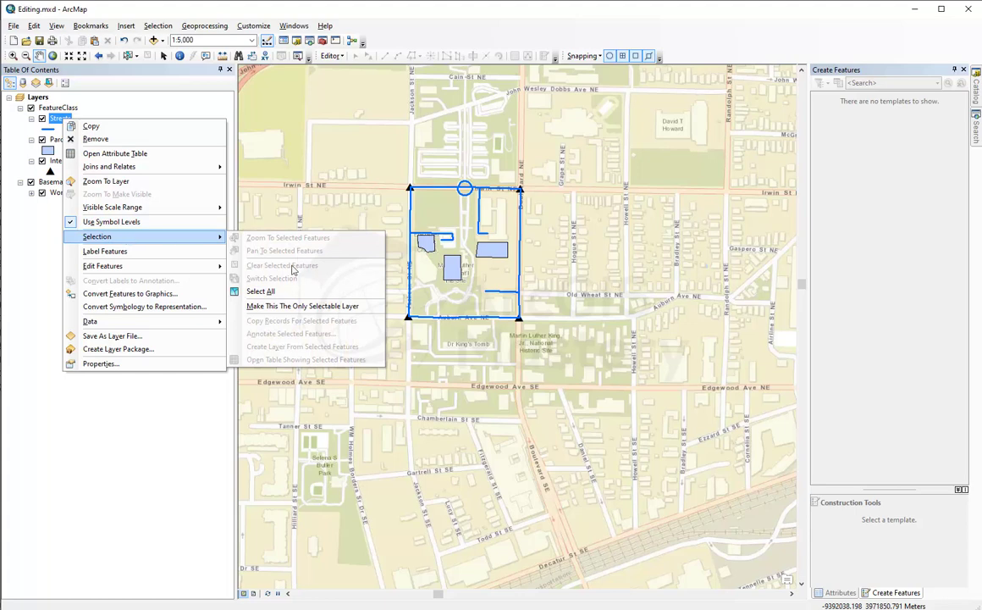
{"action": "left_click", "coordinate": [267, 293]}
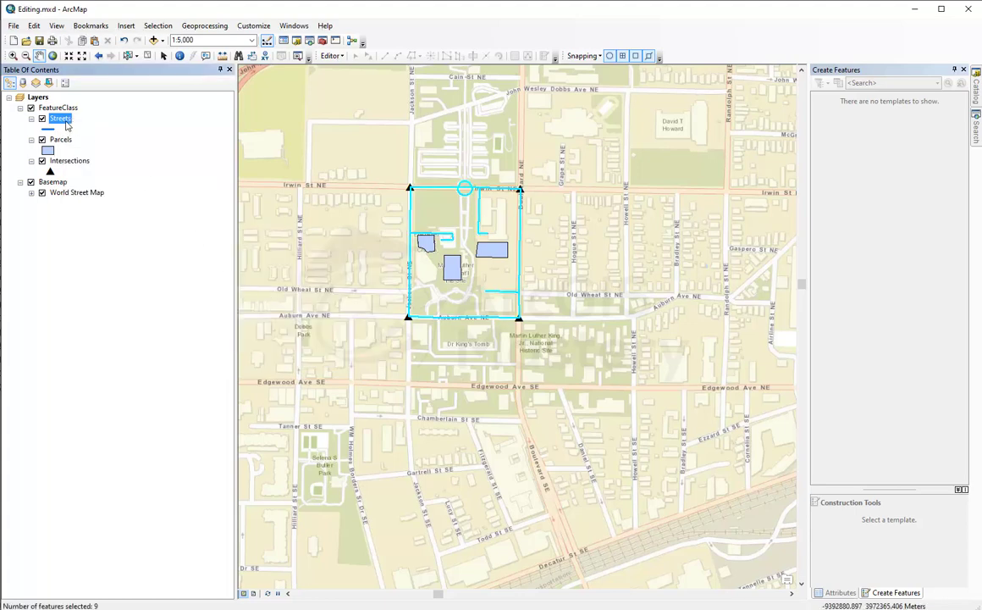
{"action": "right_click", "coordinate": [67, 125]}
{"action": "mouse_move", "coordinate": [179, 241]}
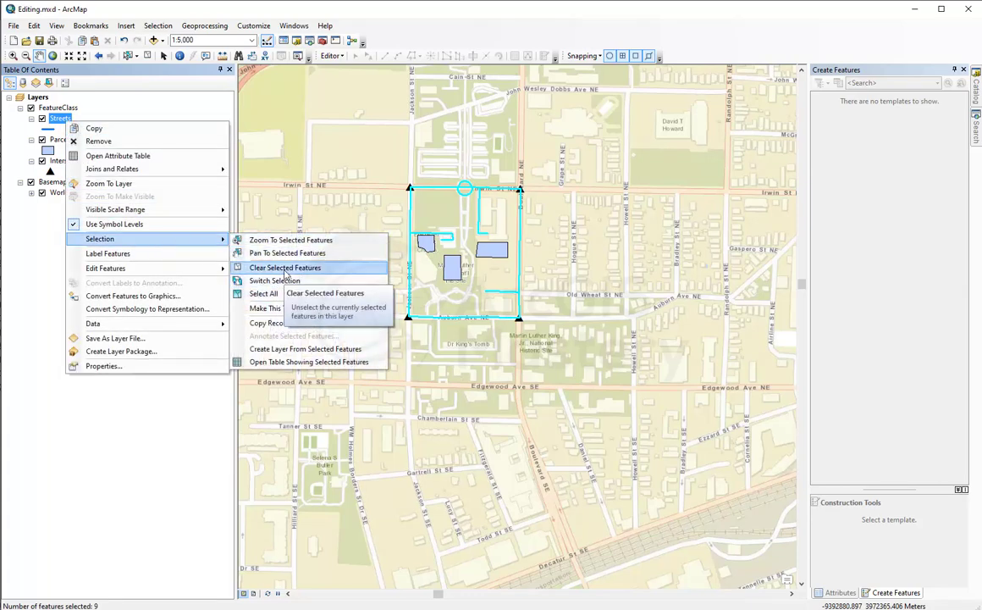
{"action": "left_click", "coordinate": [285, 269]}
{"action": "right_click", "coordinate": [61, 120]}
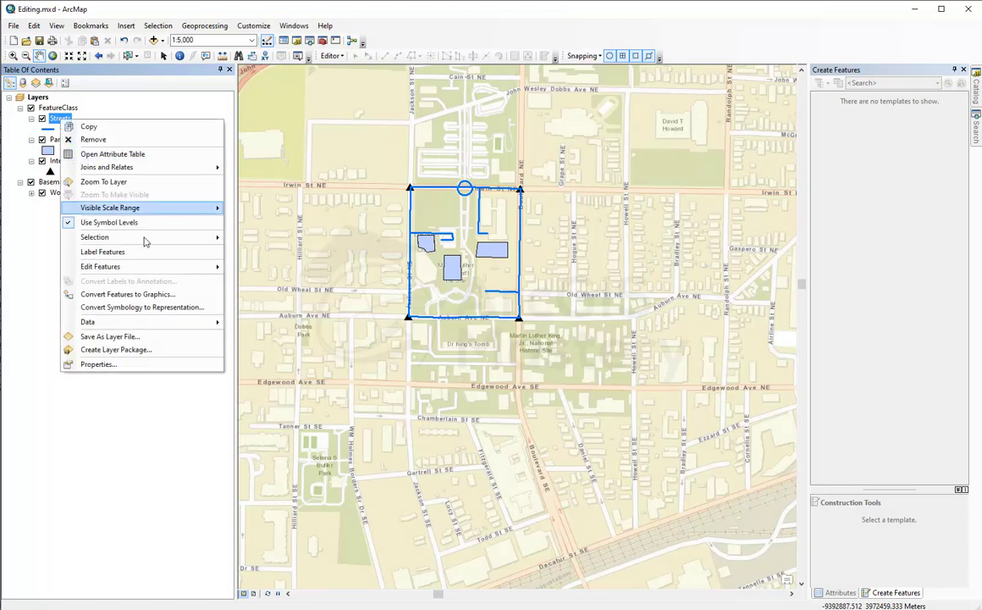
{"action": "mouse_move", "coordinate": [162, 245]}
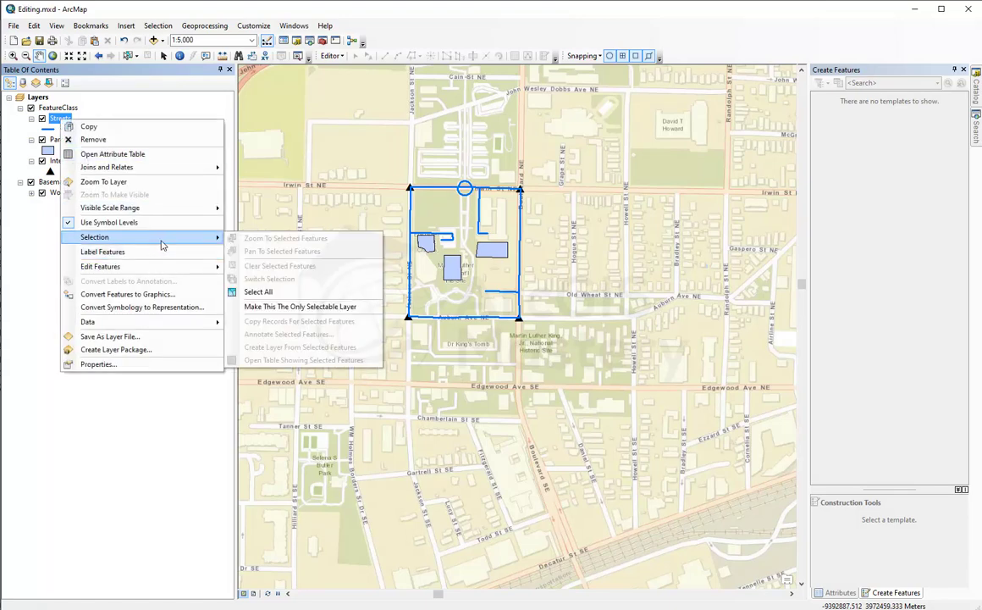
{"action": "left_click", "coordinate": [46, 251]}
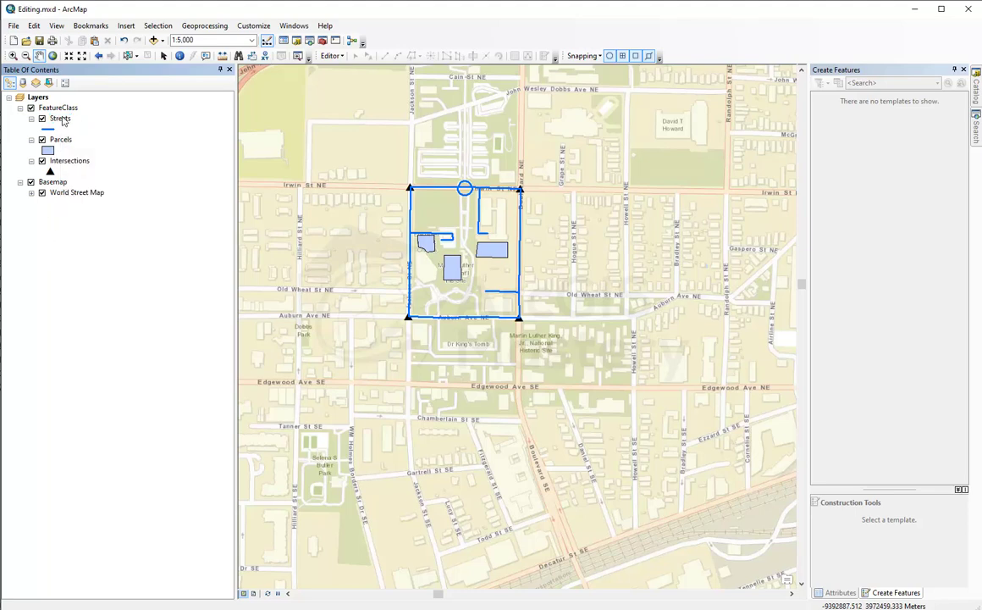
Turn on feature labels for the Streets layer.
{"action": "right_click", "coordinate": [63, 123]}
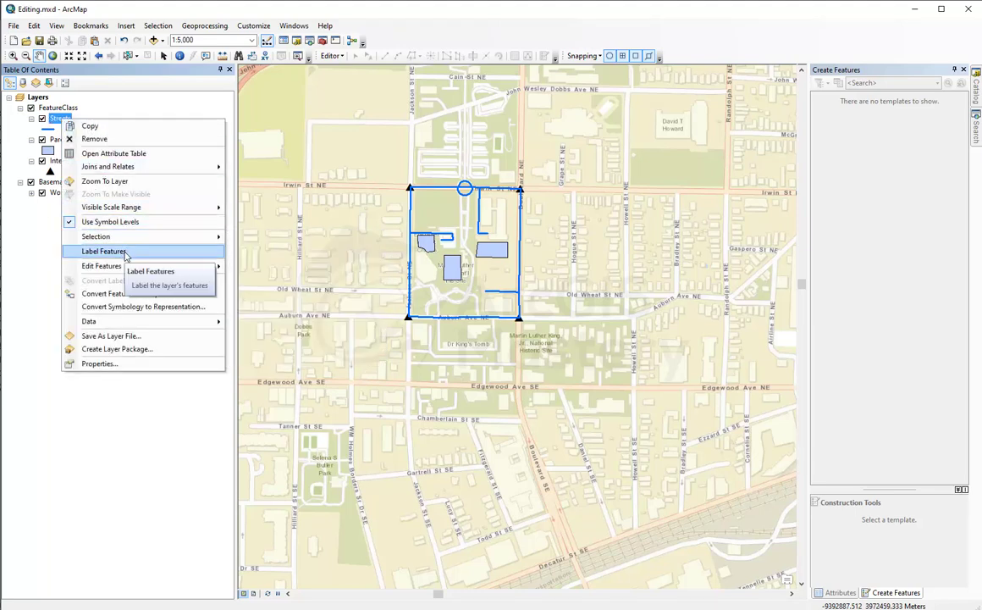
{"action": "left_click", "coordinate": [126, 252]}
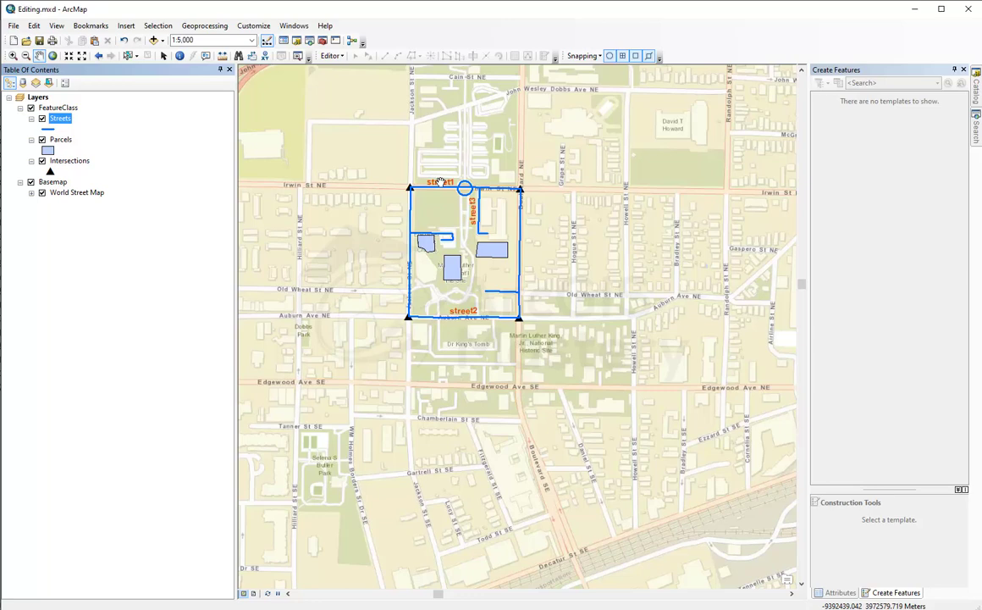
Examine the Streets layer's editing and data commands and its Export Data options, then cancel the export.
{"action": "right_click", "coordinate": [63, 120]}
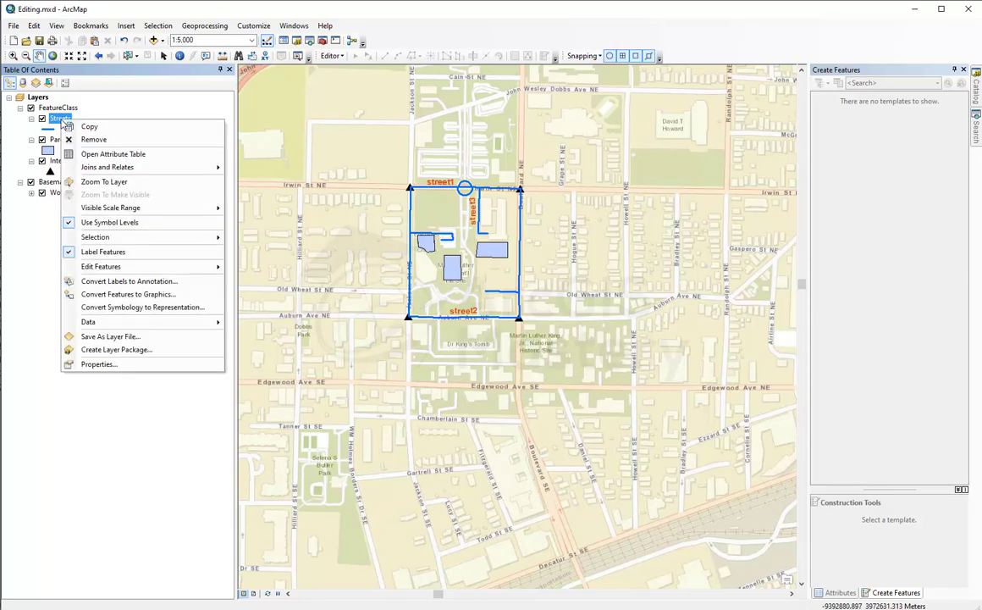
{"action": "mouse_move", "coordinate": [135, 270]}
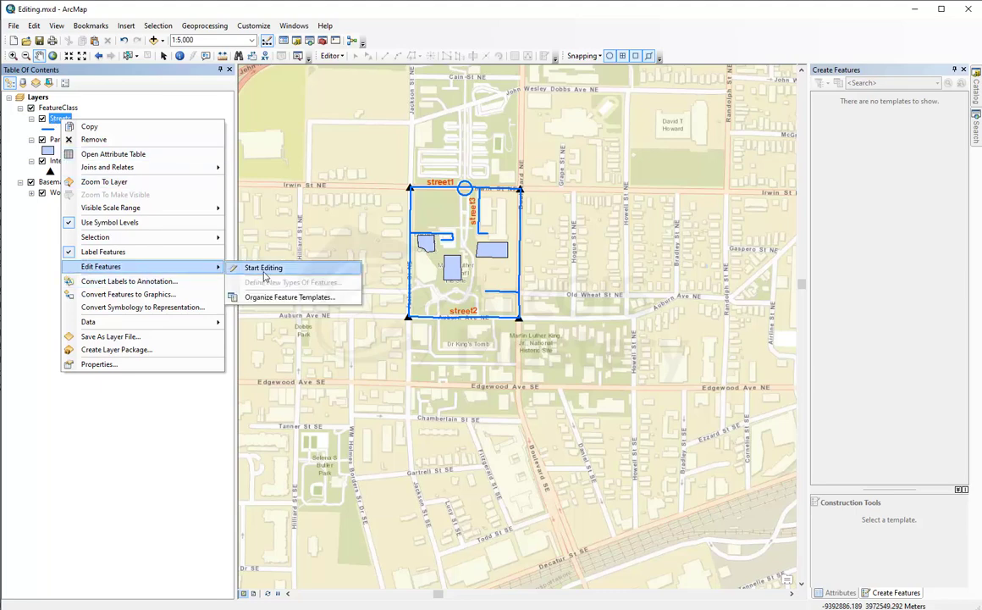
{"action": "mouse_move", "coordinate": [154, 325]}
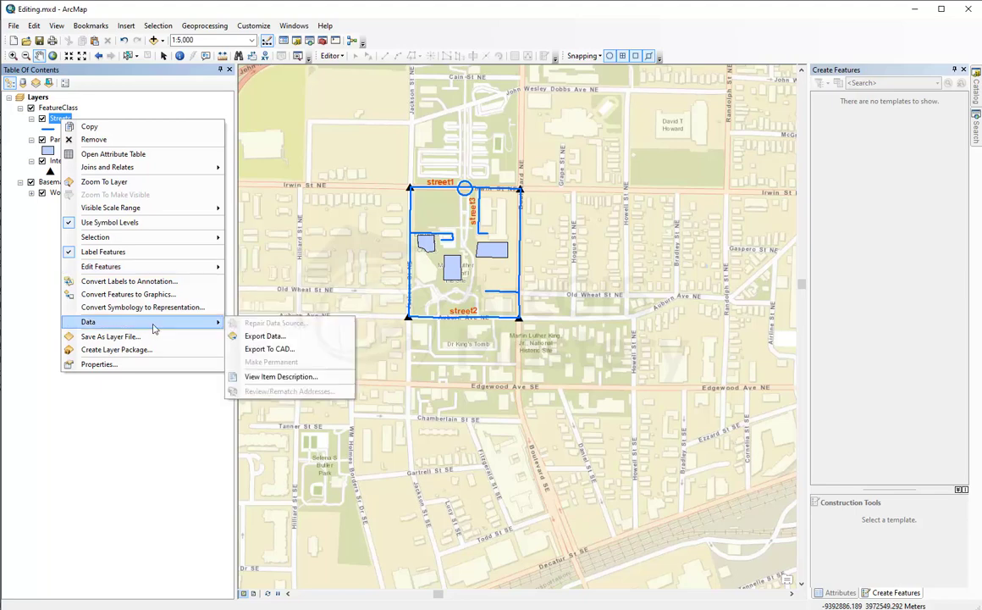
{"action": "left_click", "coordinate": [259, 336]}
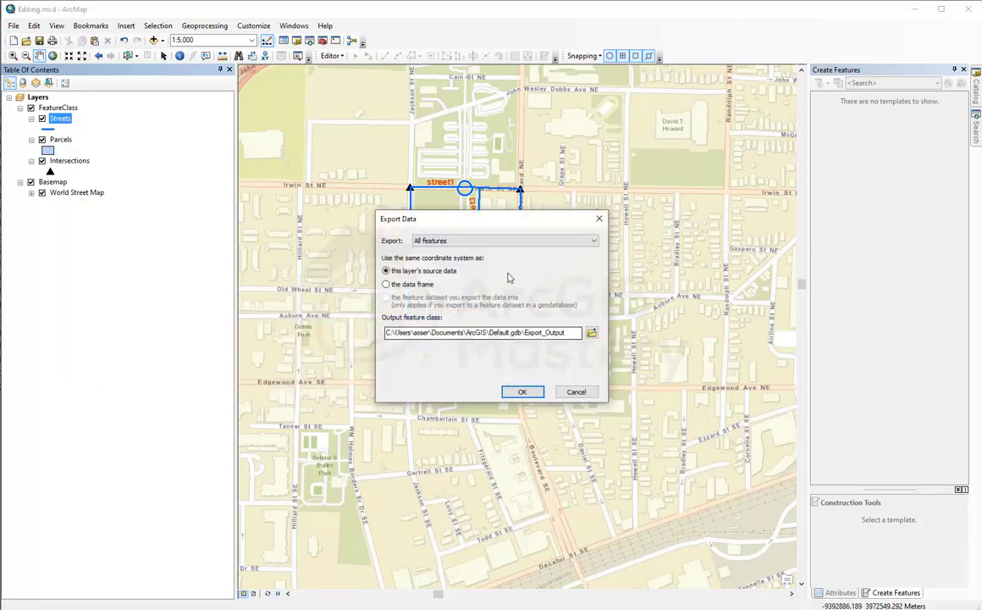
{"action": "left_click", "coordinate": [512, 241]}
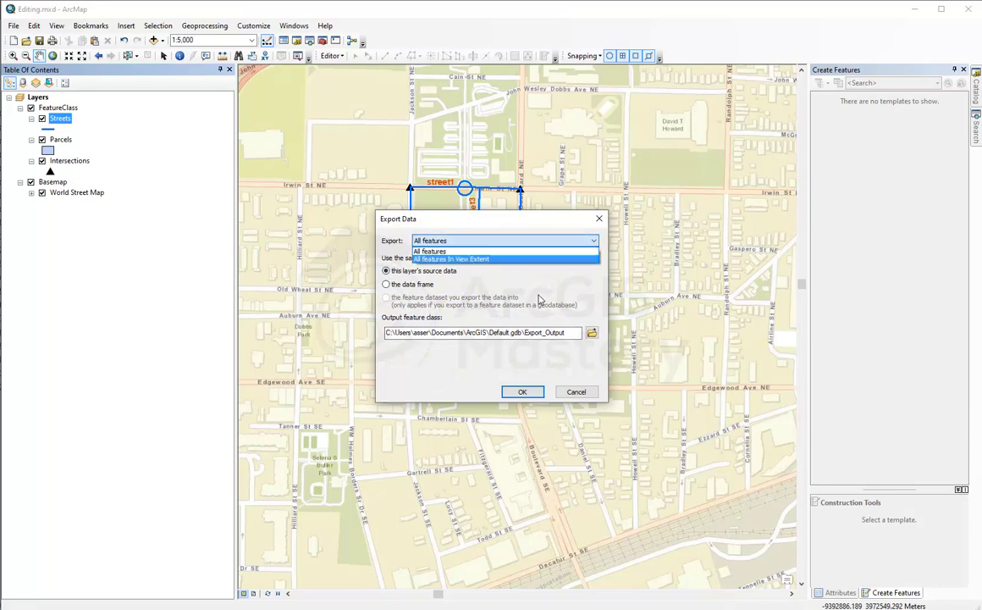
{"action": "left_click", "coordinate": [491, 269]}
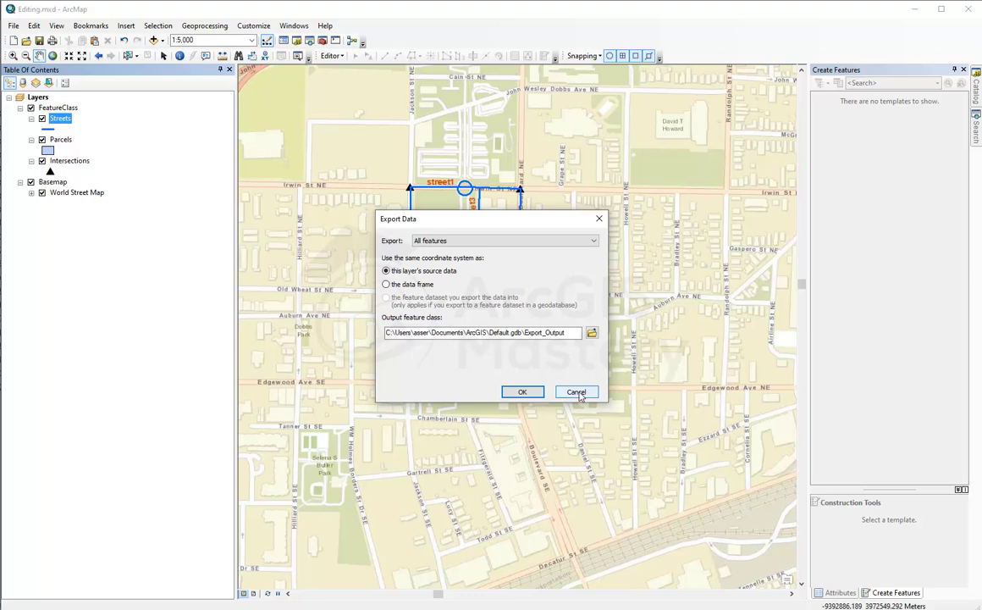
{"action": "left_click", "coordinate": [576, 392]}
Open the Streets layer properties and review the settings from Source through Labels, keeping the labelled streets in view.
{"action": "right_click", "coordinate": [57, 116]}
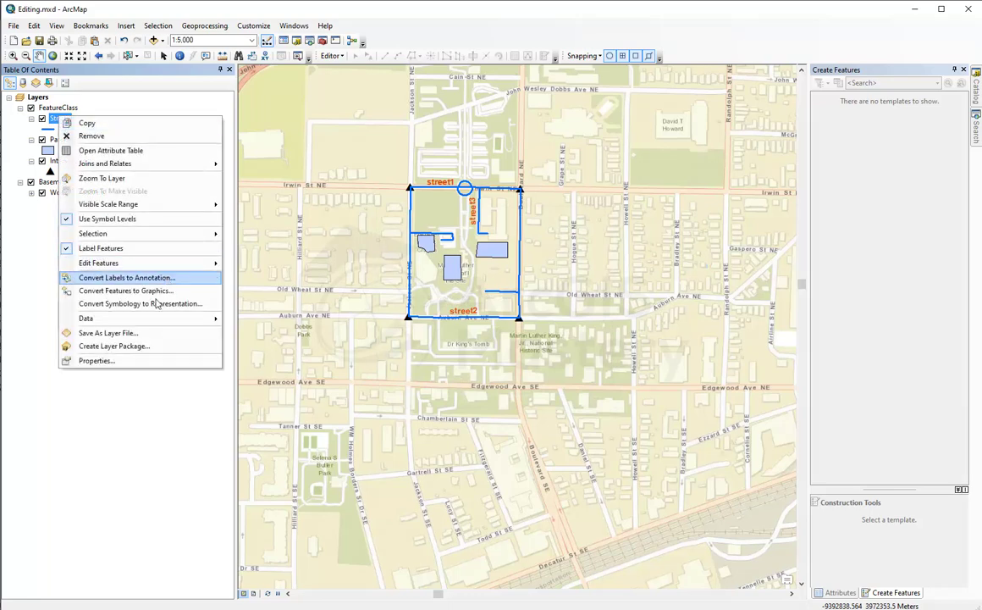
{"action": "left_click", "coordinate": [129, 362]}
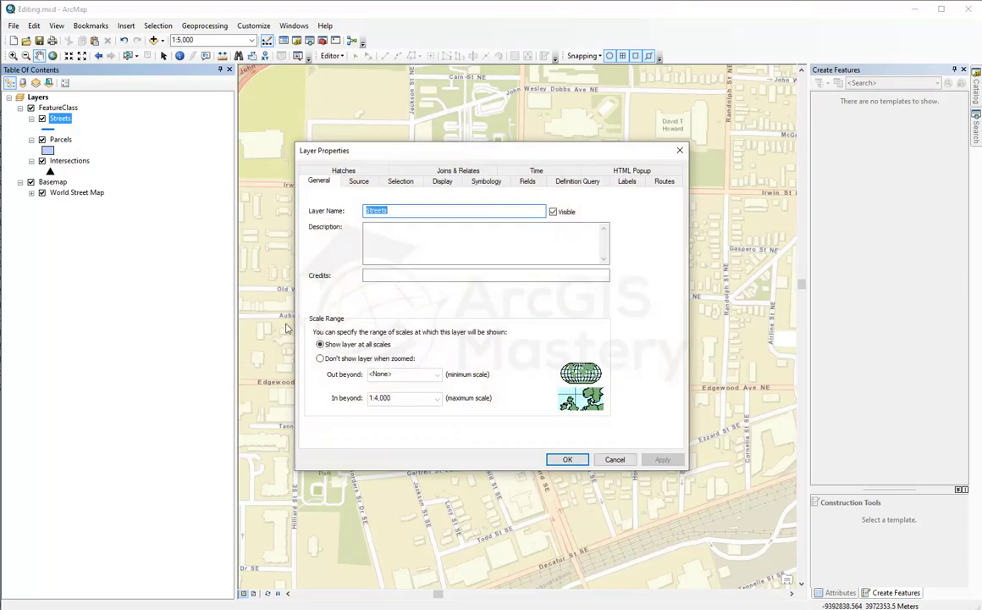
{"action": "left_click", "coordinate": [359, 181]}
{"action": "left_click", "coordinate": [400, 181]}
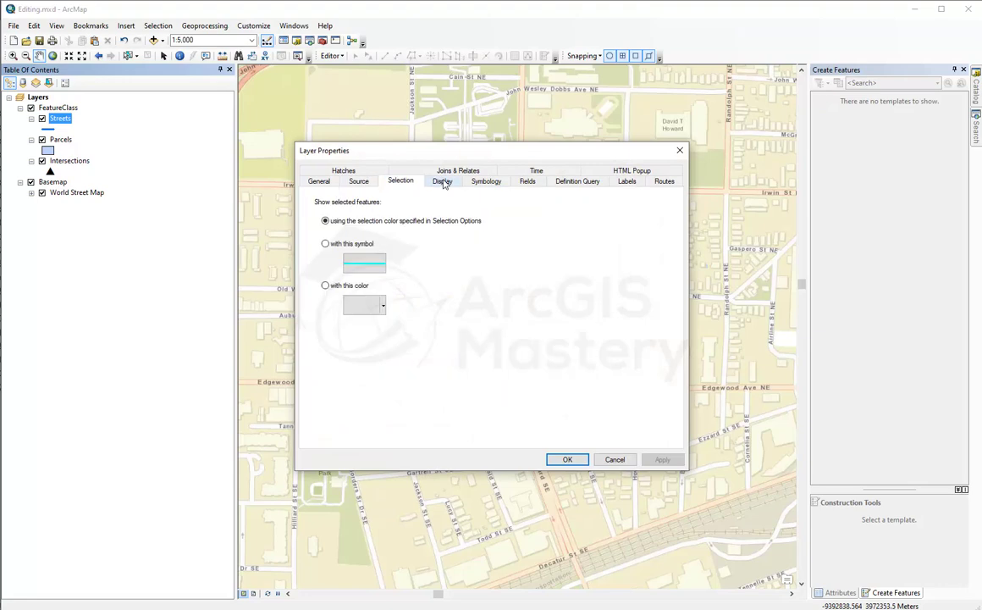
{"action": "left_click", "coordinate": [442, 181]}
{"action": "left_click", "coordinate": [484, 182]}
{"action": "left_click", "coordinate": [526, 181]}
{"action": "left_click", "coordinate": [577, 181]}
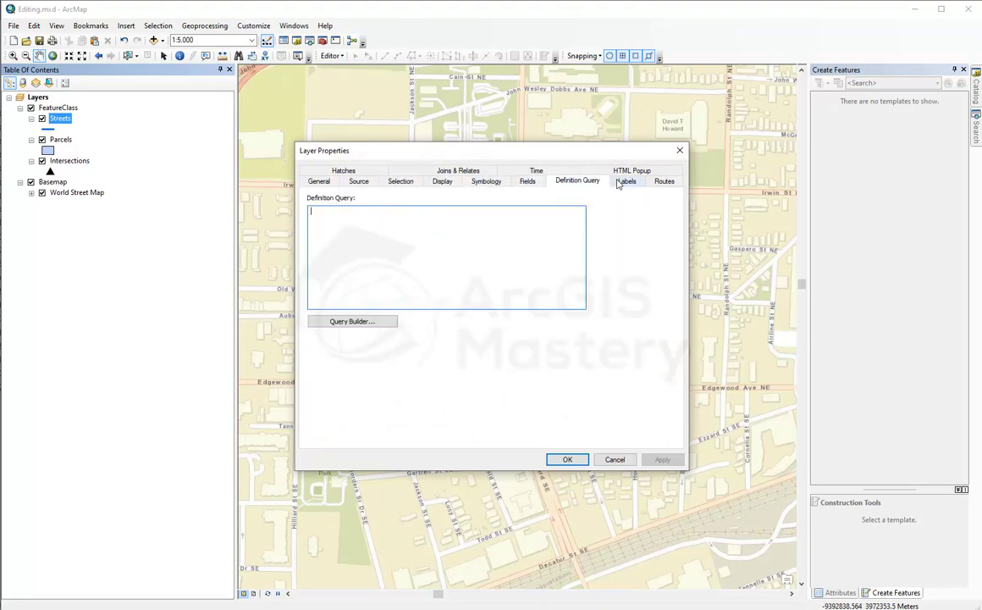
{"action": "left_click", "coordinate": [622, 182]}
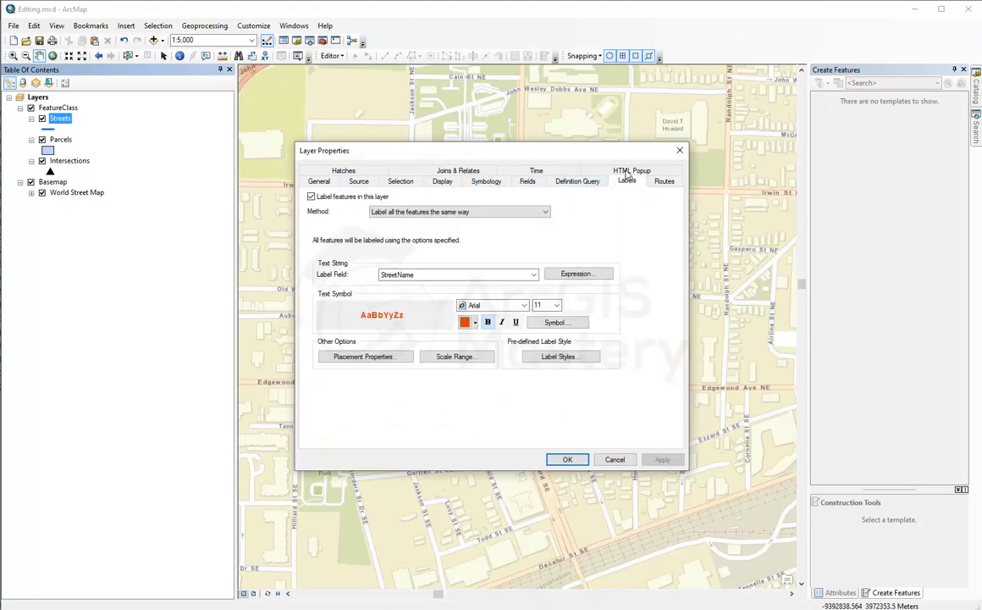
{"action": "left_click_drag", "start_coordinate": [582, 158], "coordinate": [280, 149]}
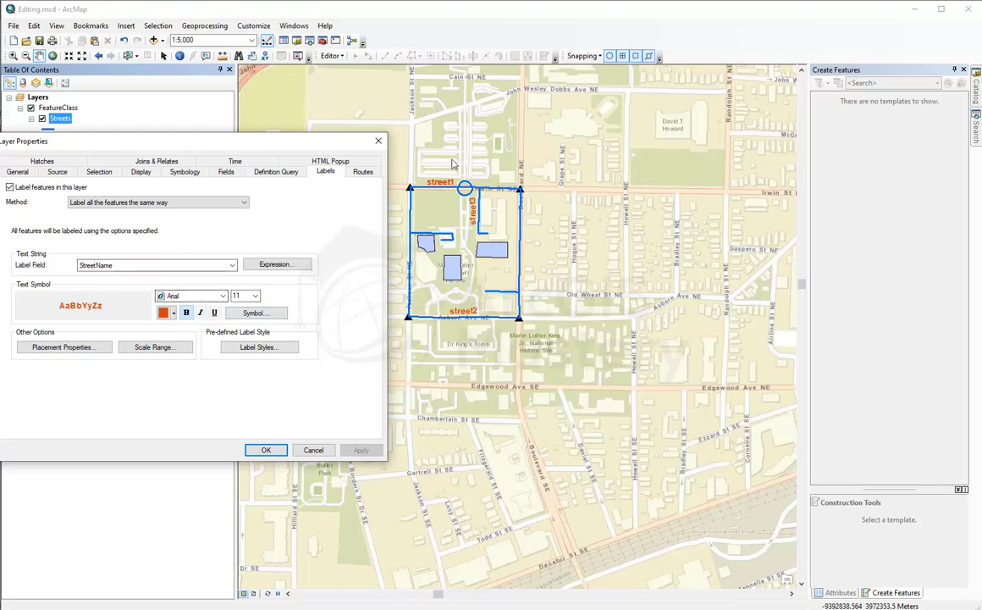
Restyle the Streets labels as black, italic, non-bold text and apply the change to the map.
{"action": "left_click", "coordinate": [173, 313]}
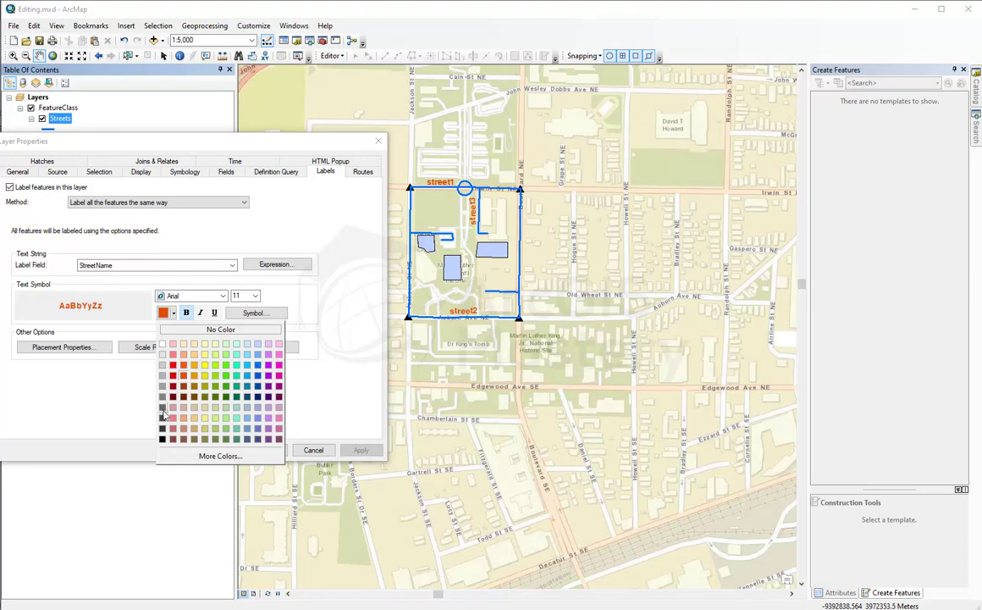
{"action": "left_click", "coordinate": [162, 398]}
{"action": "left_click", "coordinate": [186, 312]}
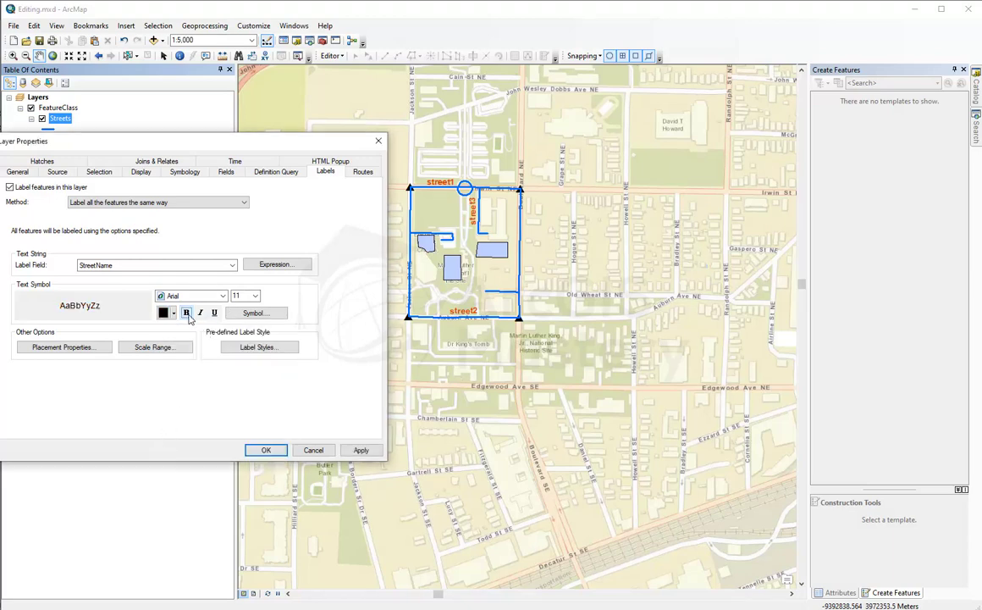
{"action": "left_click", "coordinate": [201, 313]}
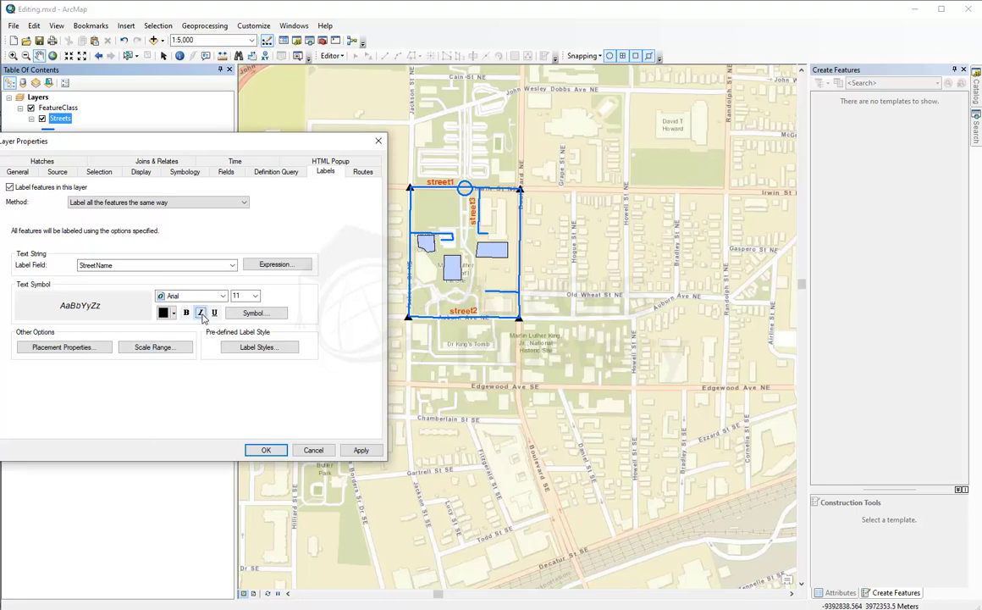
{"action": "left_click", "coordinate": [360, 449]}
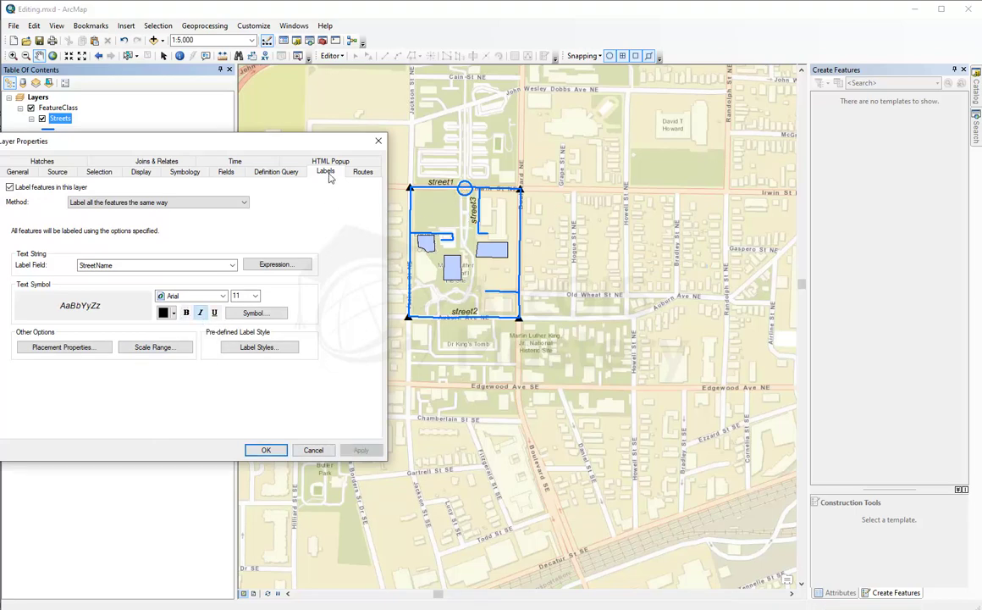
Review the label symbol options without changing them, and turn off feature labeling for the Streets layer.
{"action": "left_click", "coordinate": [254, 313]}
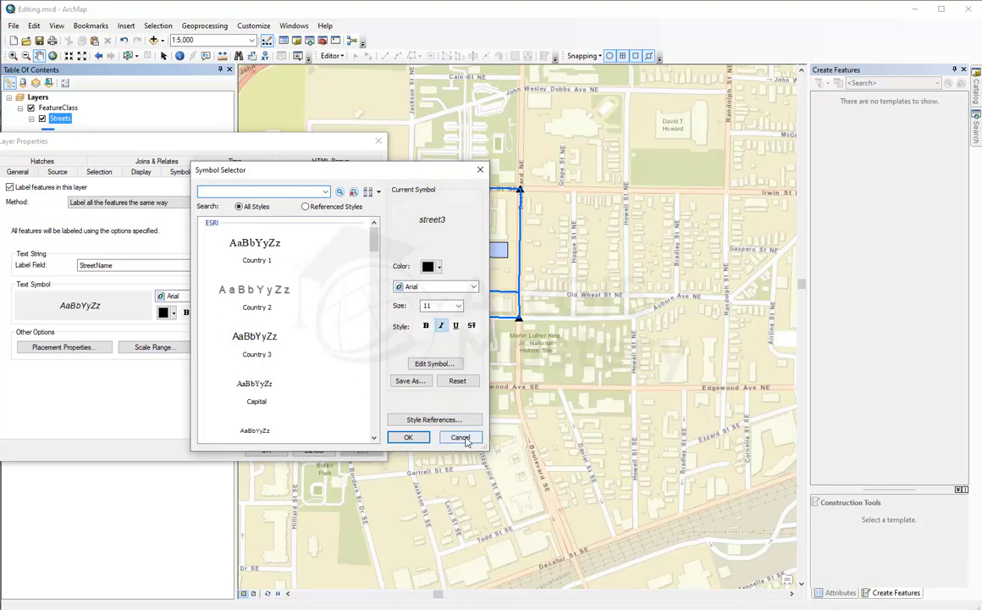
{"action": "left_click", "coordinate": [460, 437]}
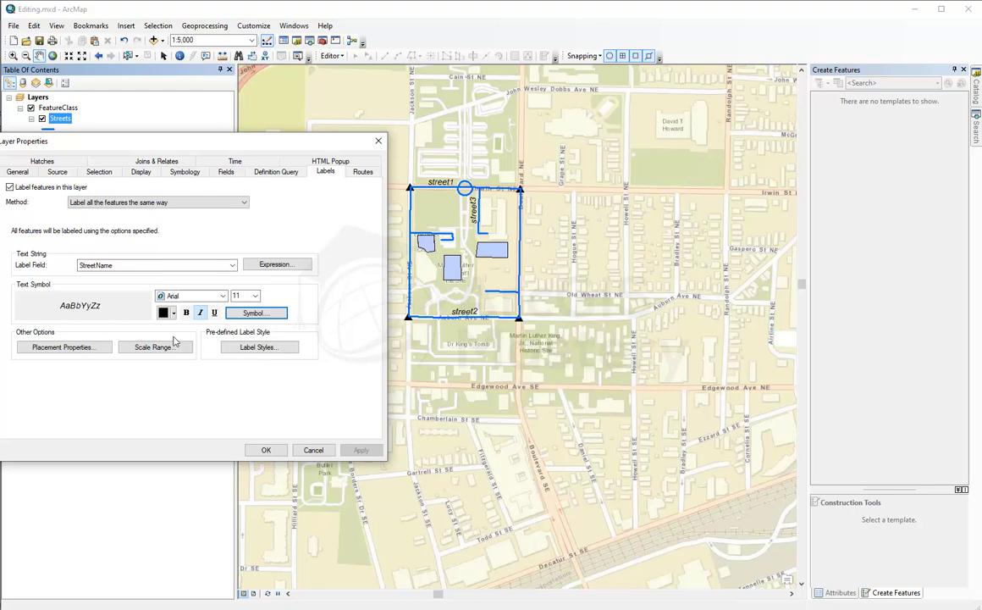
{"action": "left_click", "coordinate": [10, 187]}
{"action": "left_click", "coordinate": [363, 450]}
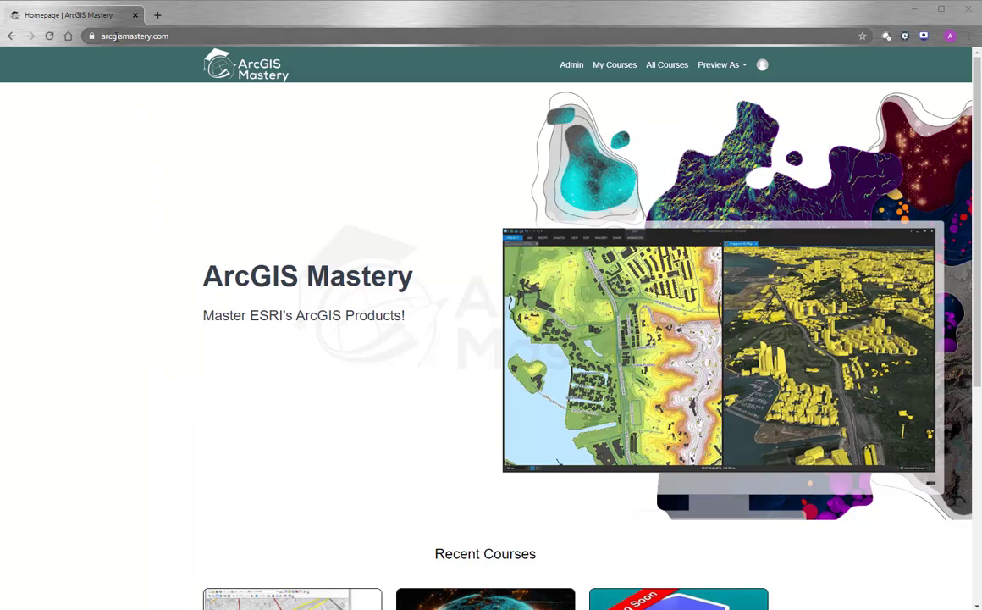
In the web browser, look through the full ArcGIS Mastery course list and view the ArcGIS Monthly Stay Up to Date course page.
{"action": "scroll", "coordinate": [143, 194], "scroll_direction": "down", "scroll_amount": 4}
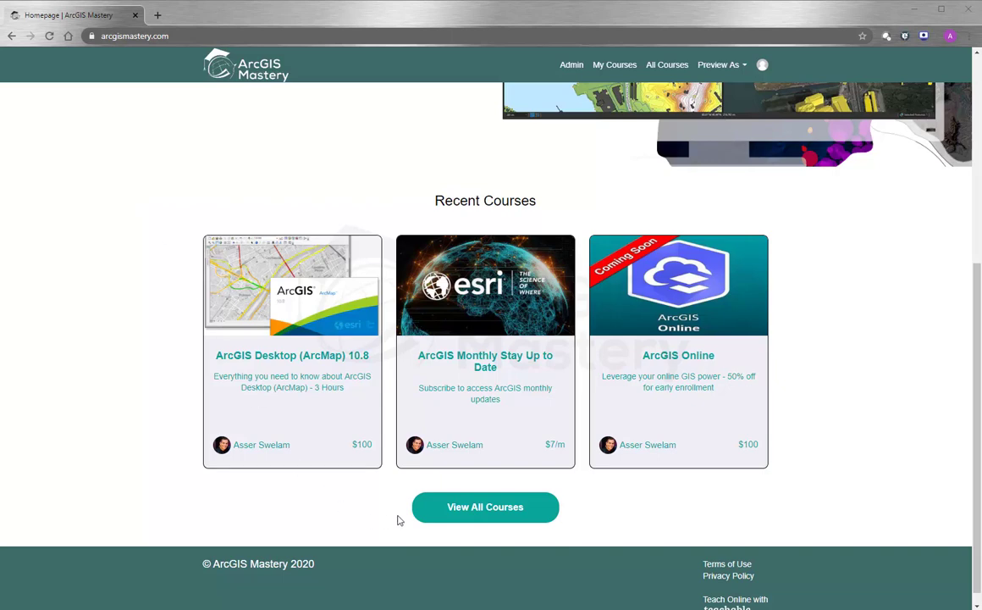
{"action": "left_click", "coordinate": [465, 511]}
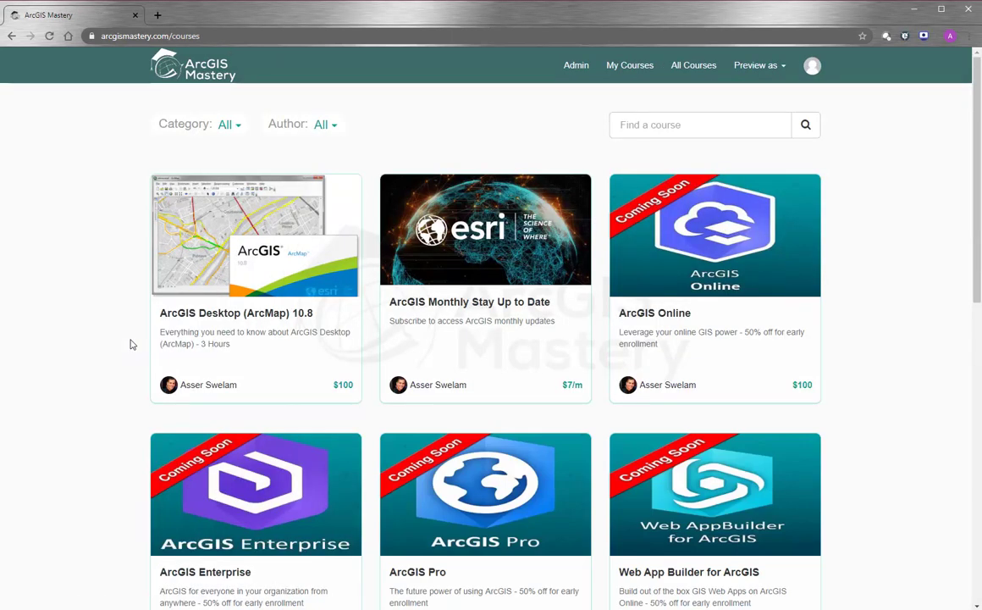
{"action": "scroll", "coordinate": [130, 344], "scroll_direction": "down", "scroll_amount": 2}
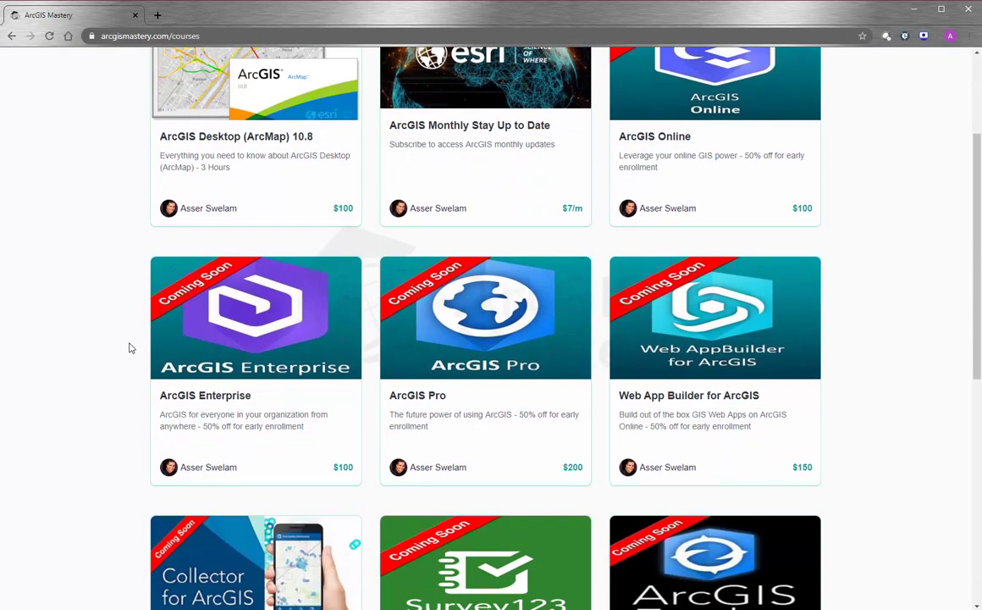
{"action": "scroll", "coordinate": [130, 347], "scroll_direction": "up", "scroll_amount": 2}
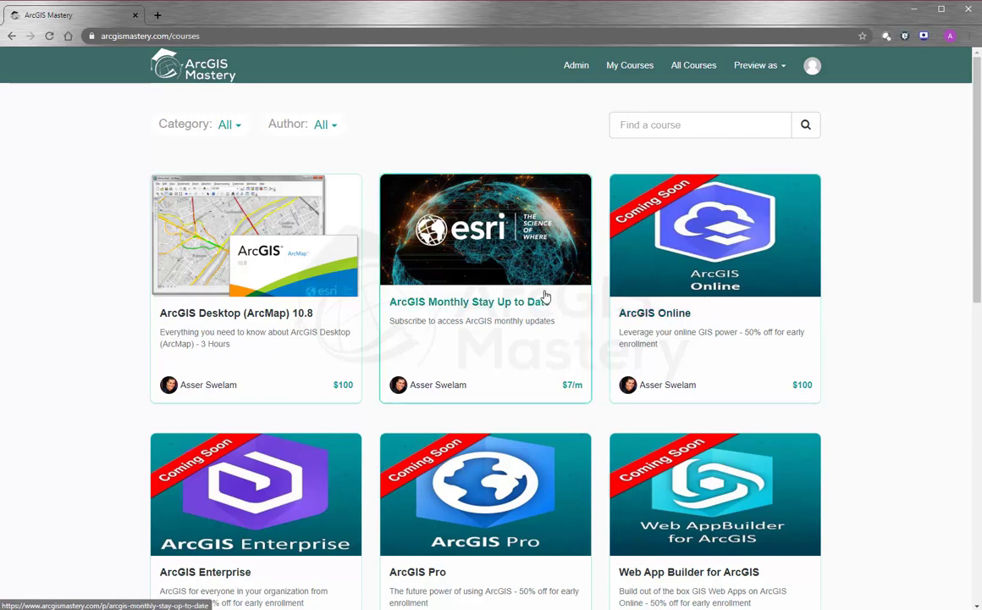
{"action": "left_click", "coordinate": [512, 260]}
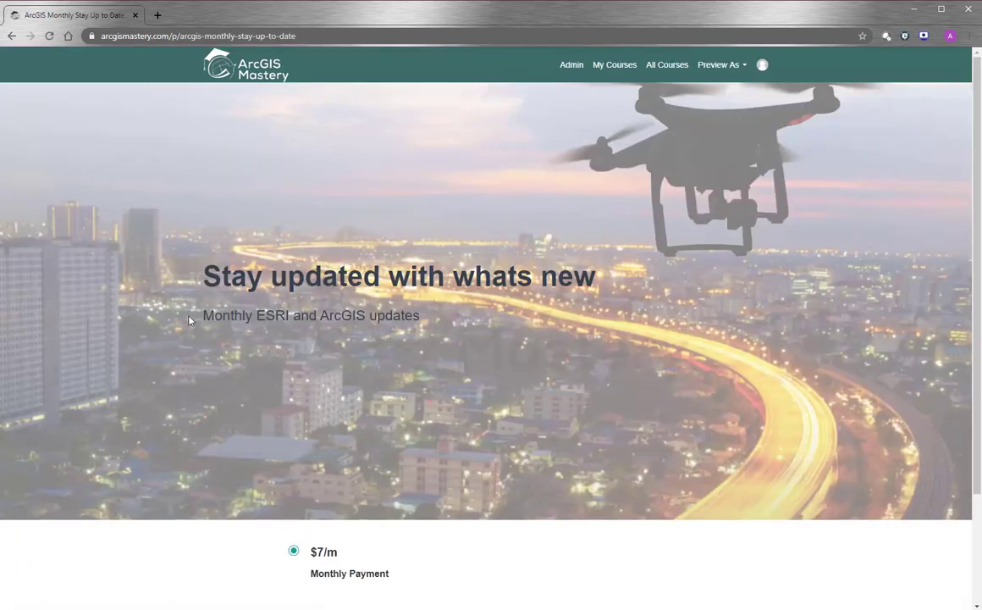
{"action": "left_click", "coordinate": [11, 36]}
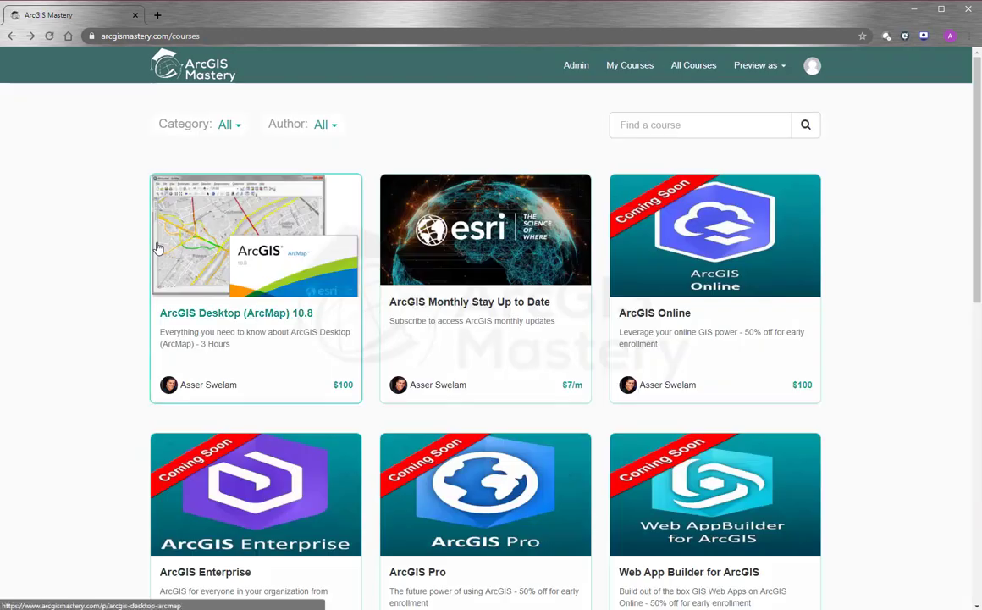